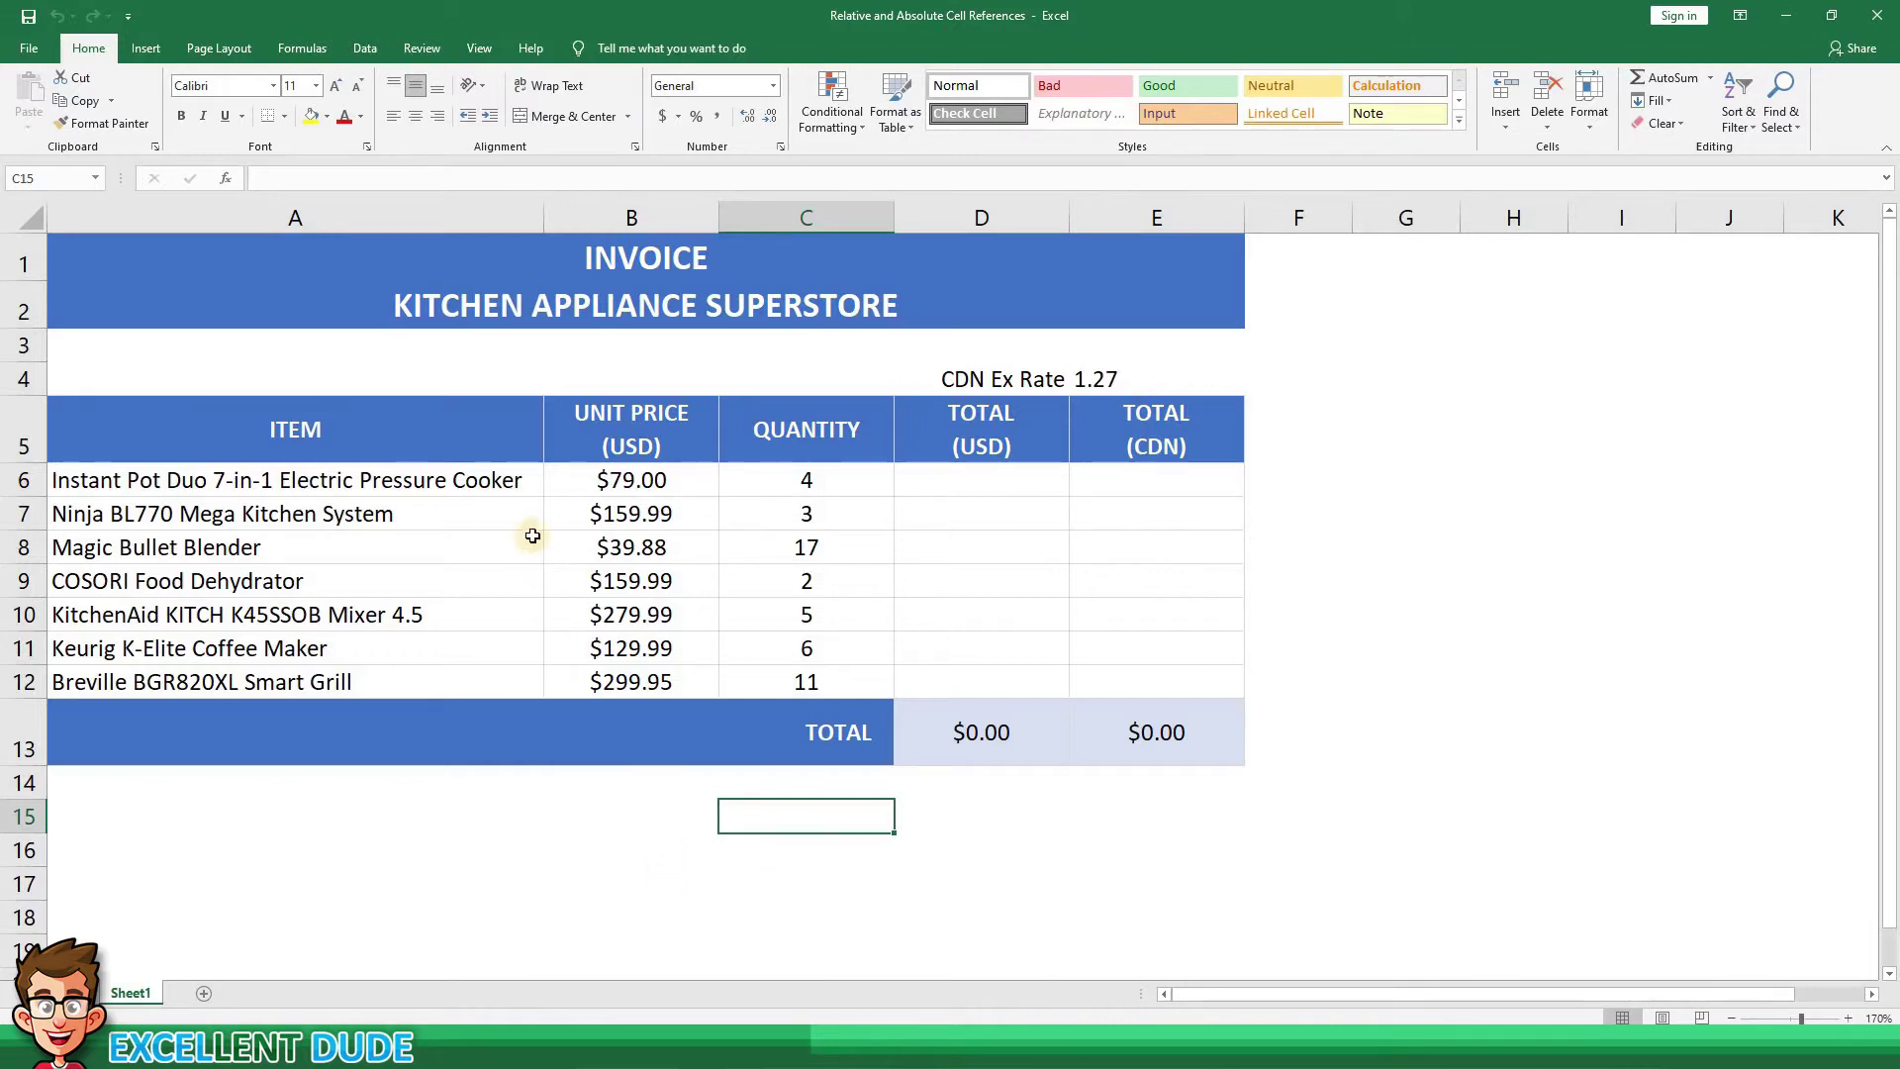
Enter the formula =B6*C6 in D6 to calculate the Instant Pot's USD total from its unit price and quantity
left_click_drag(517, 481, 618, 485)
left_click(628, 484)
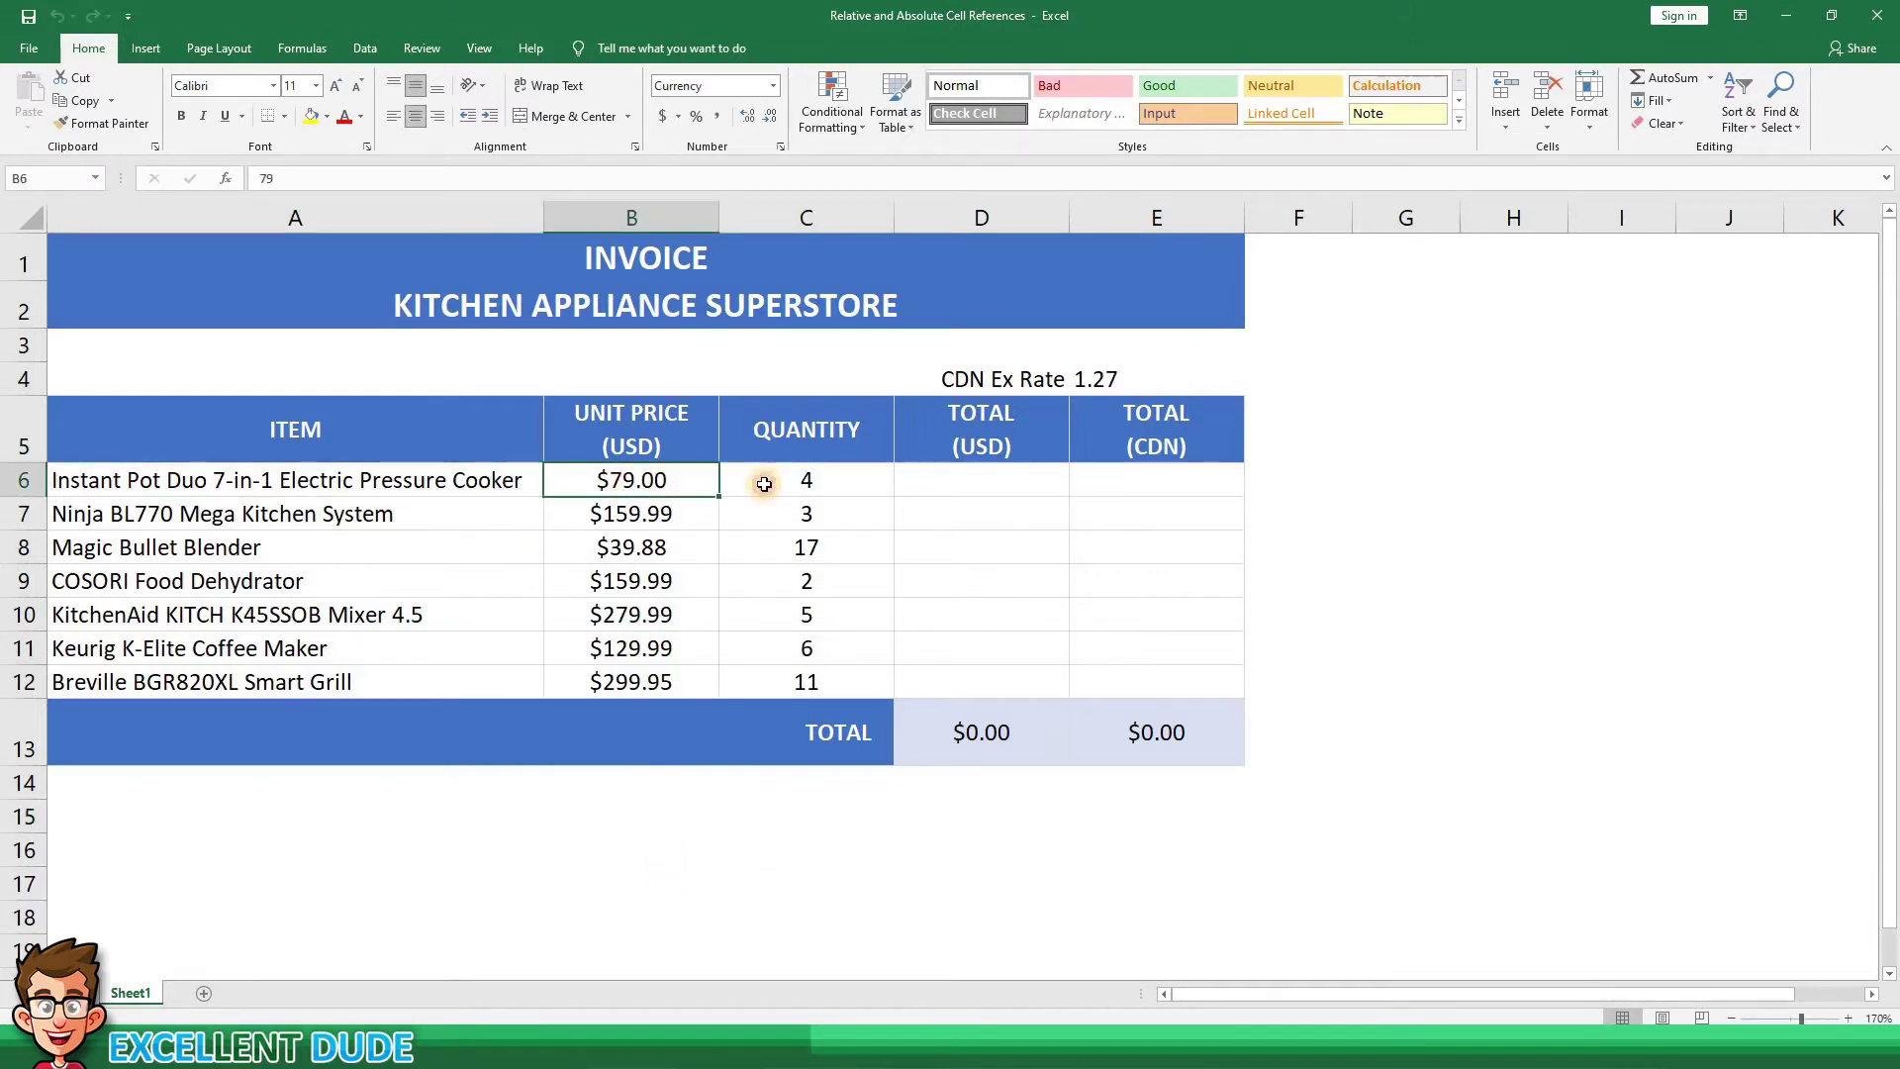
left_click(767, 479)
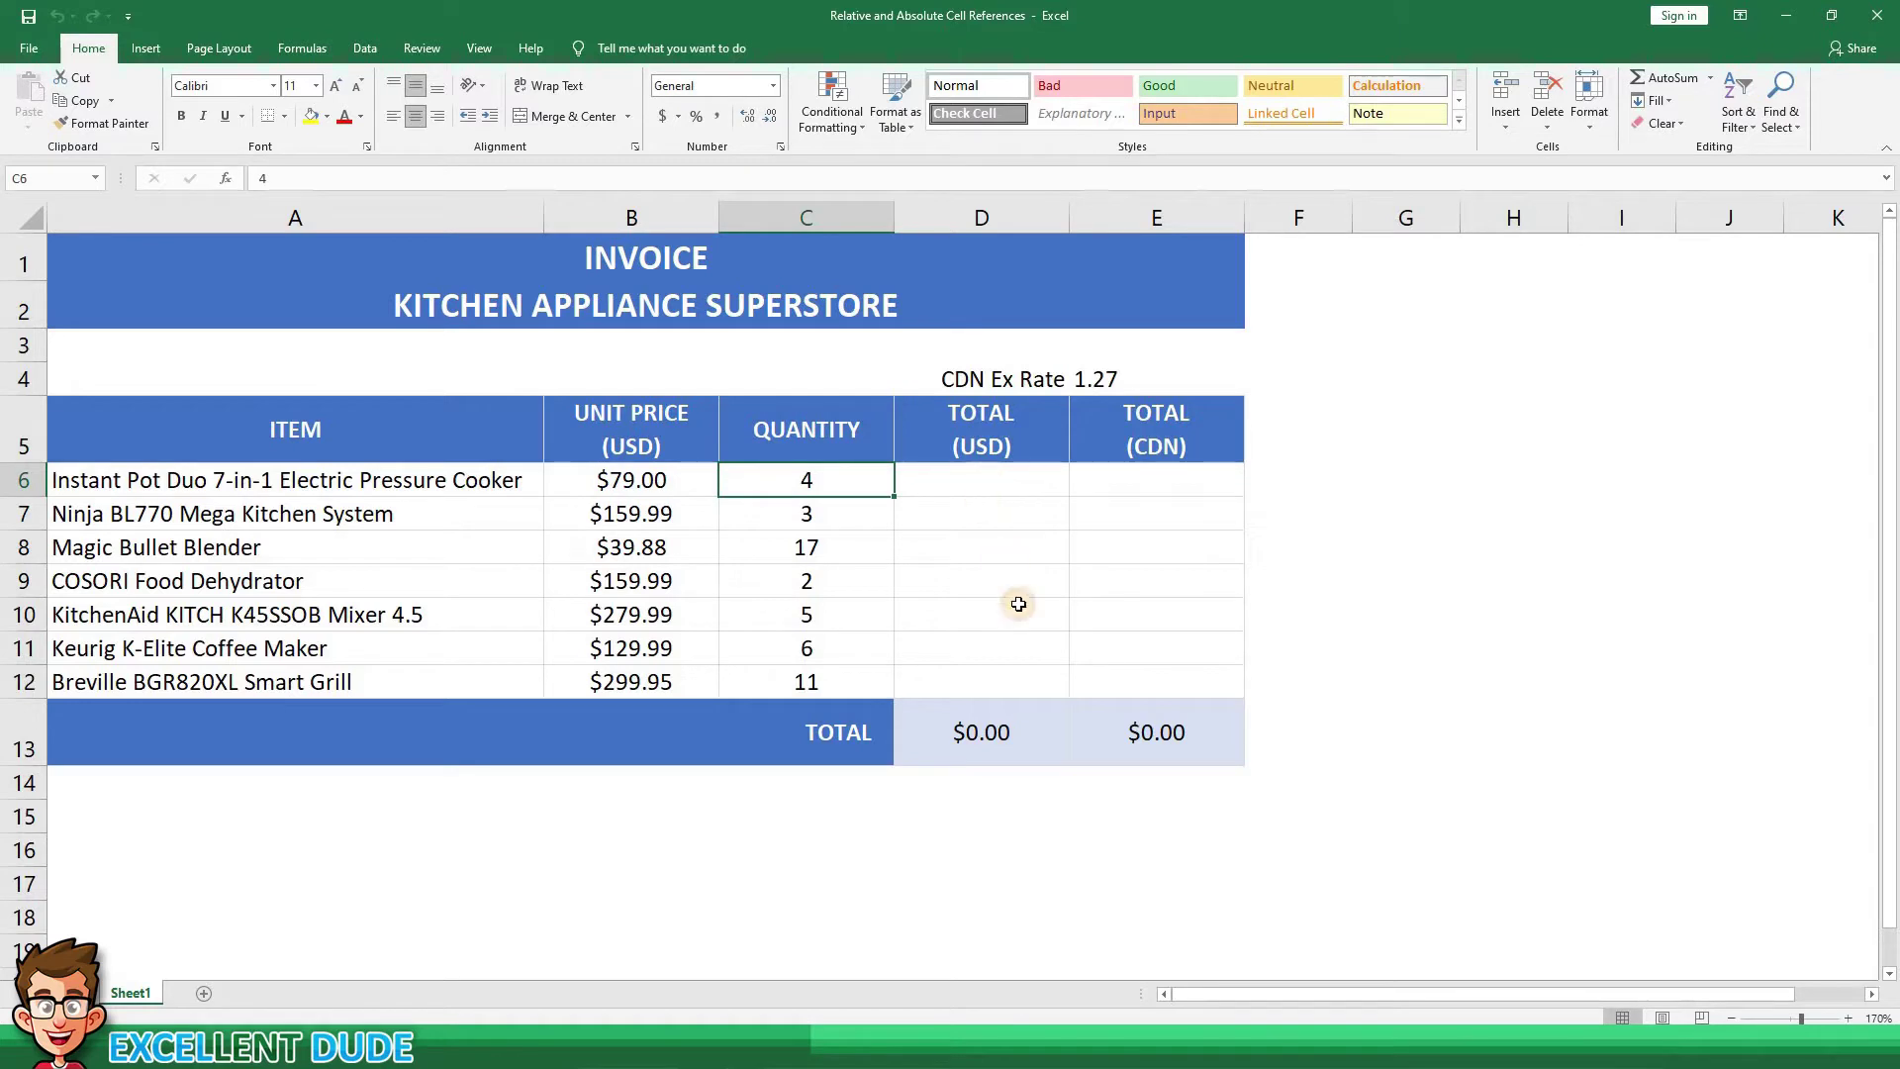
key("Right")
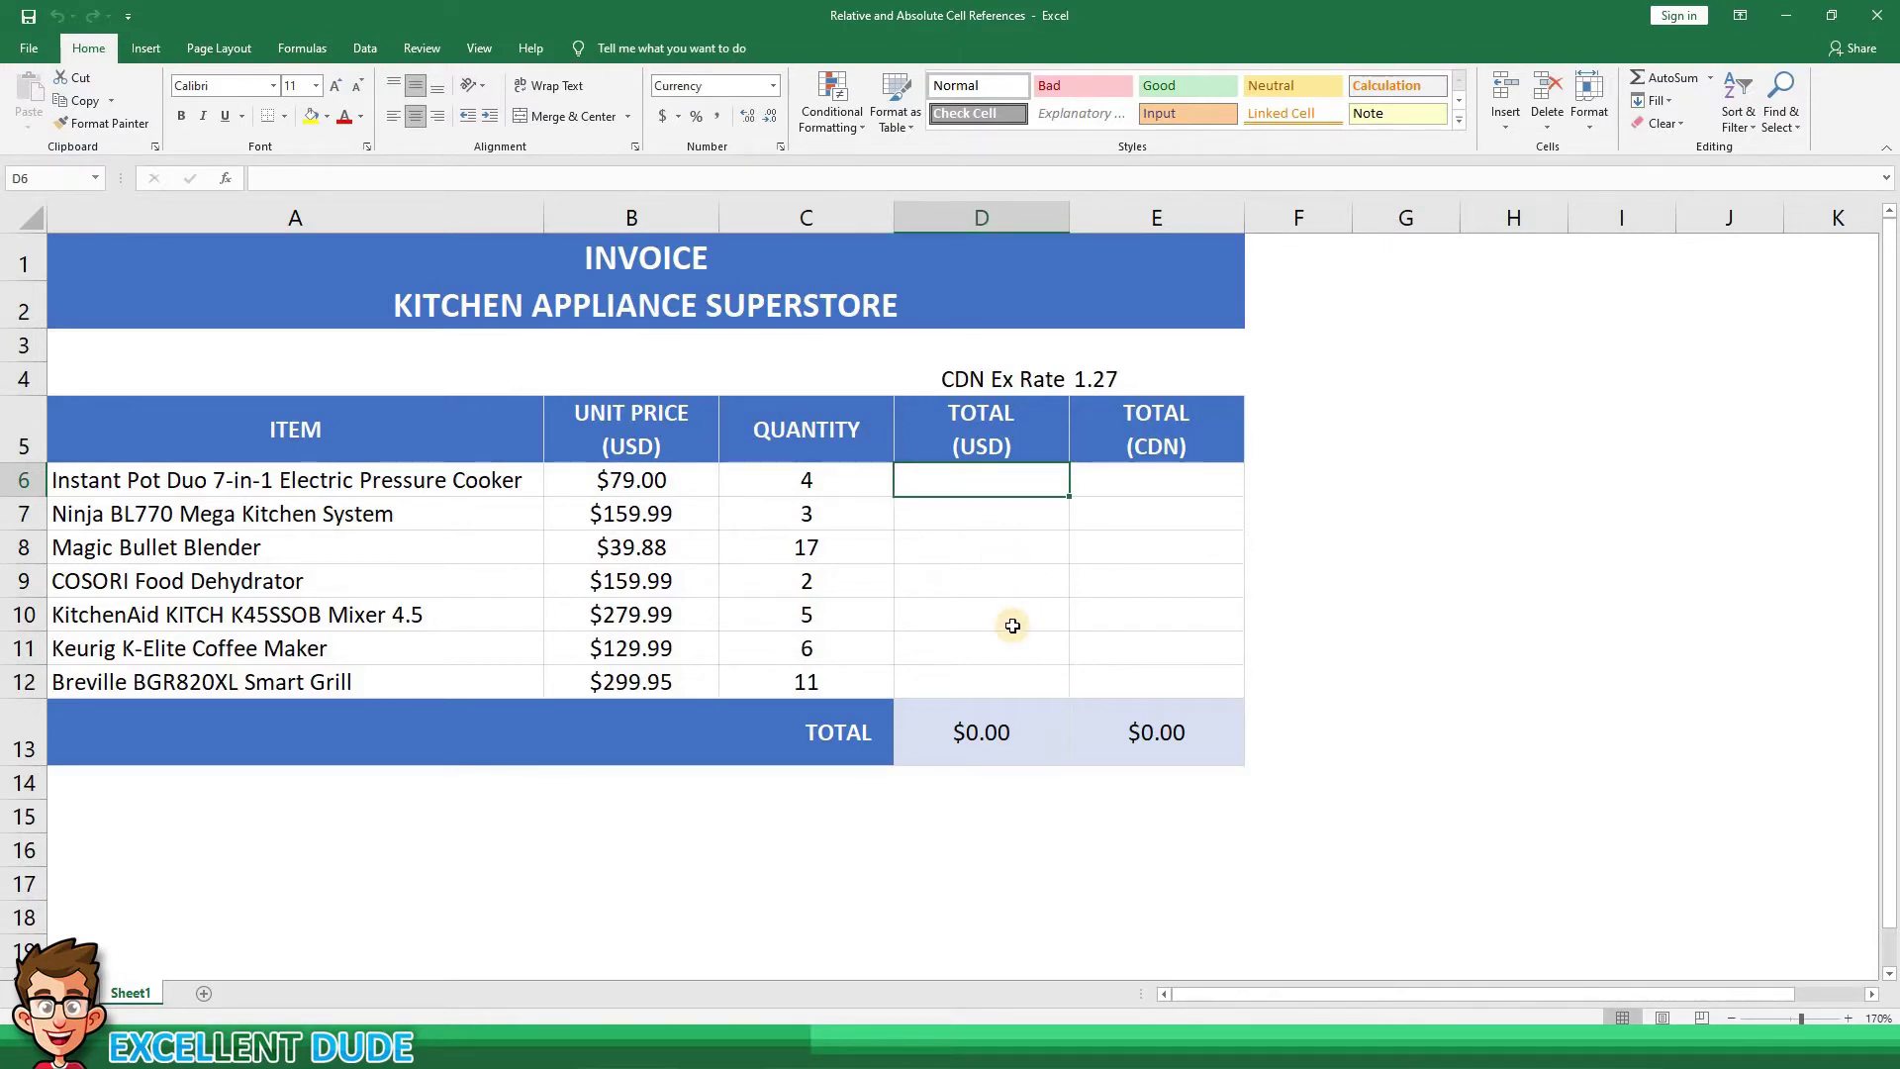
type("=")
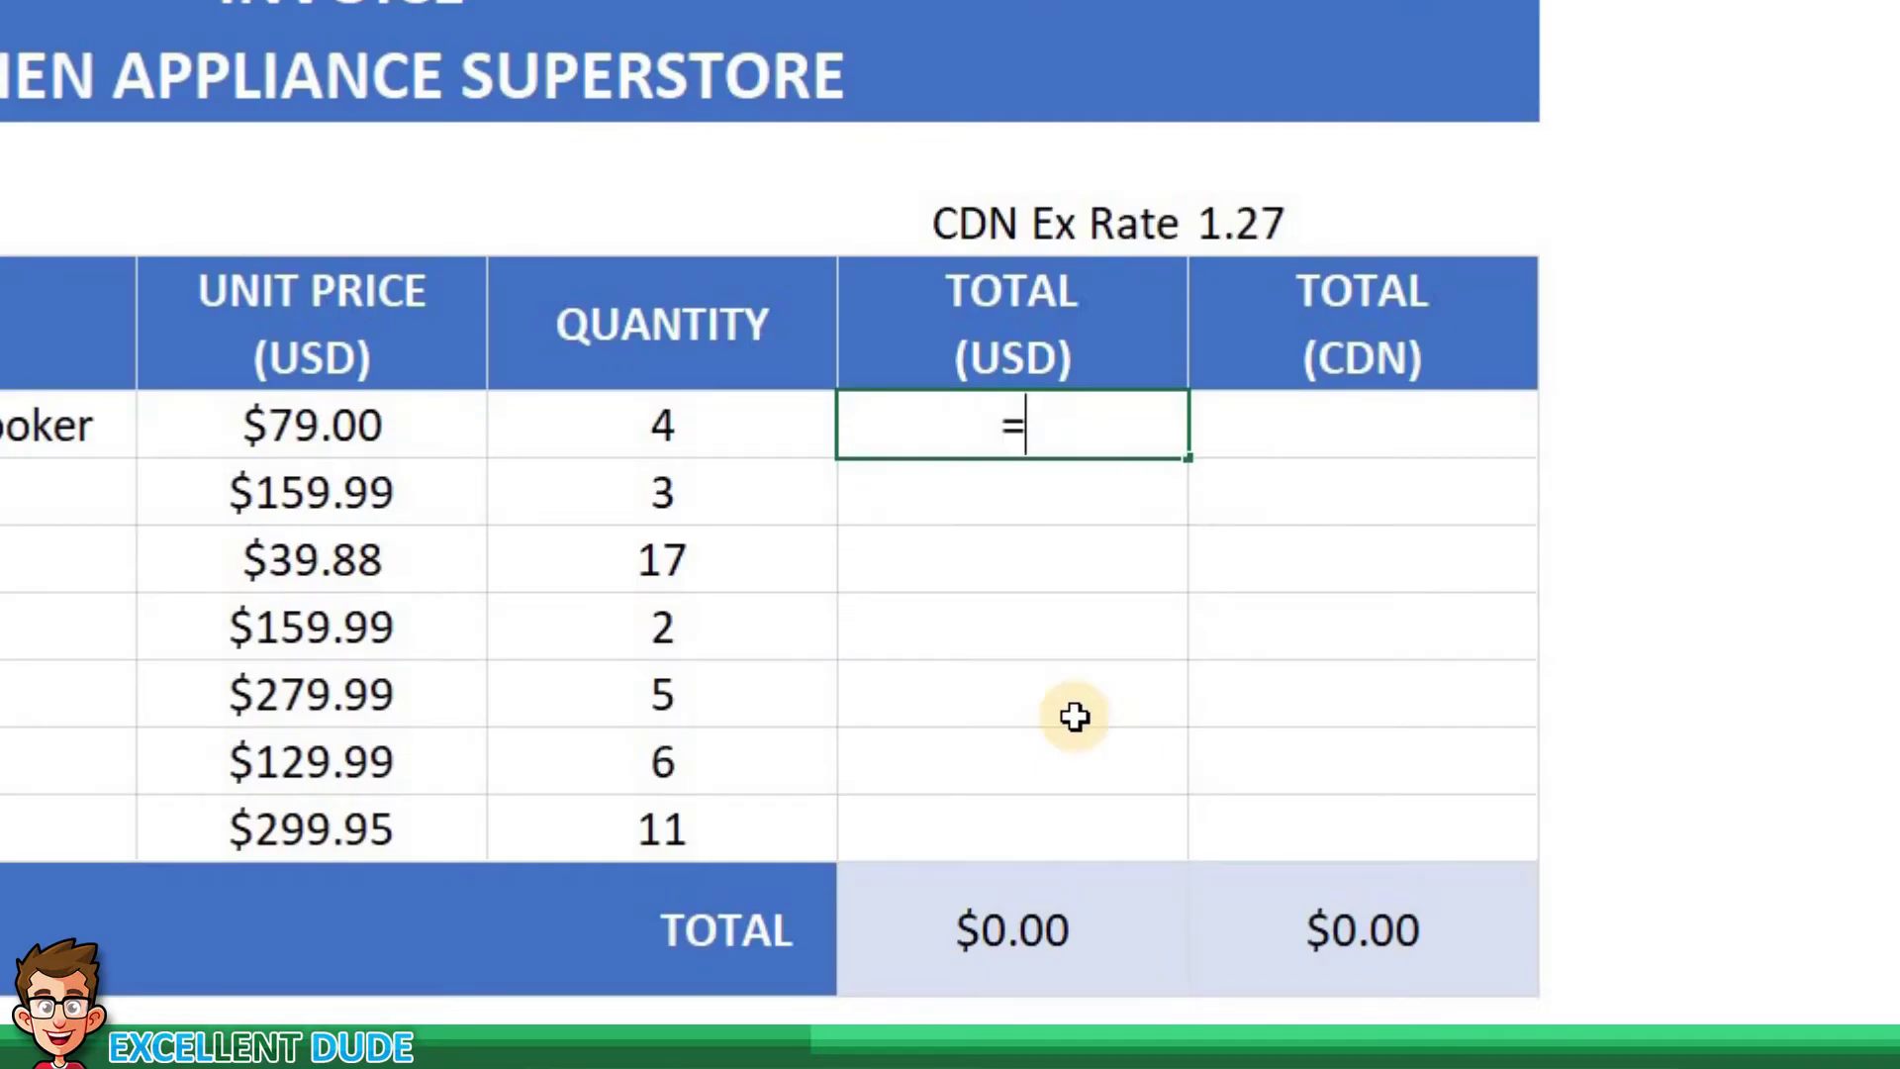
type("b6")
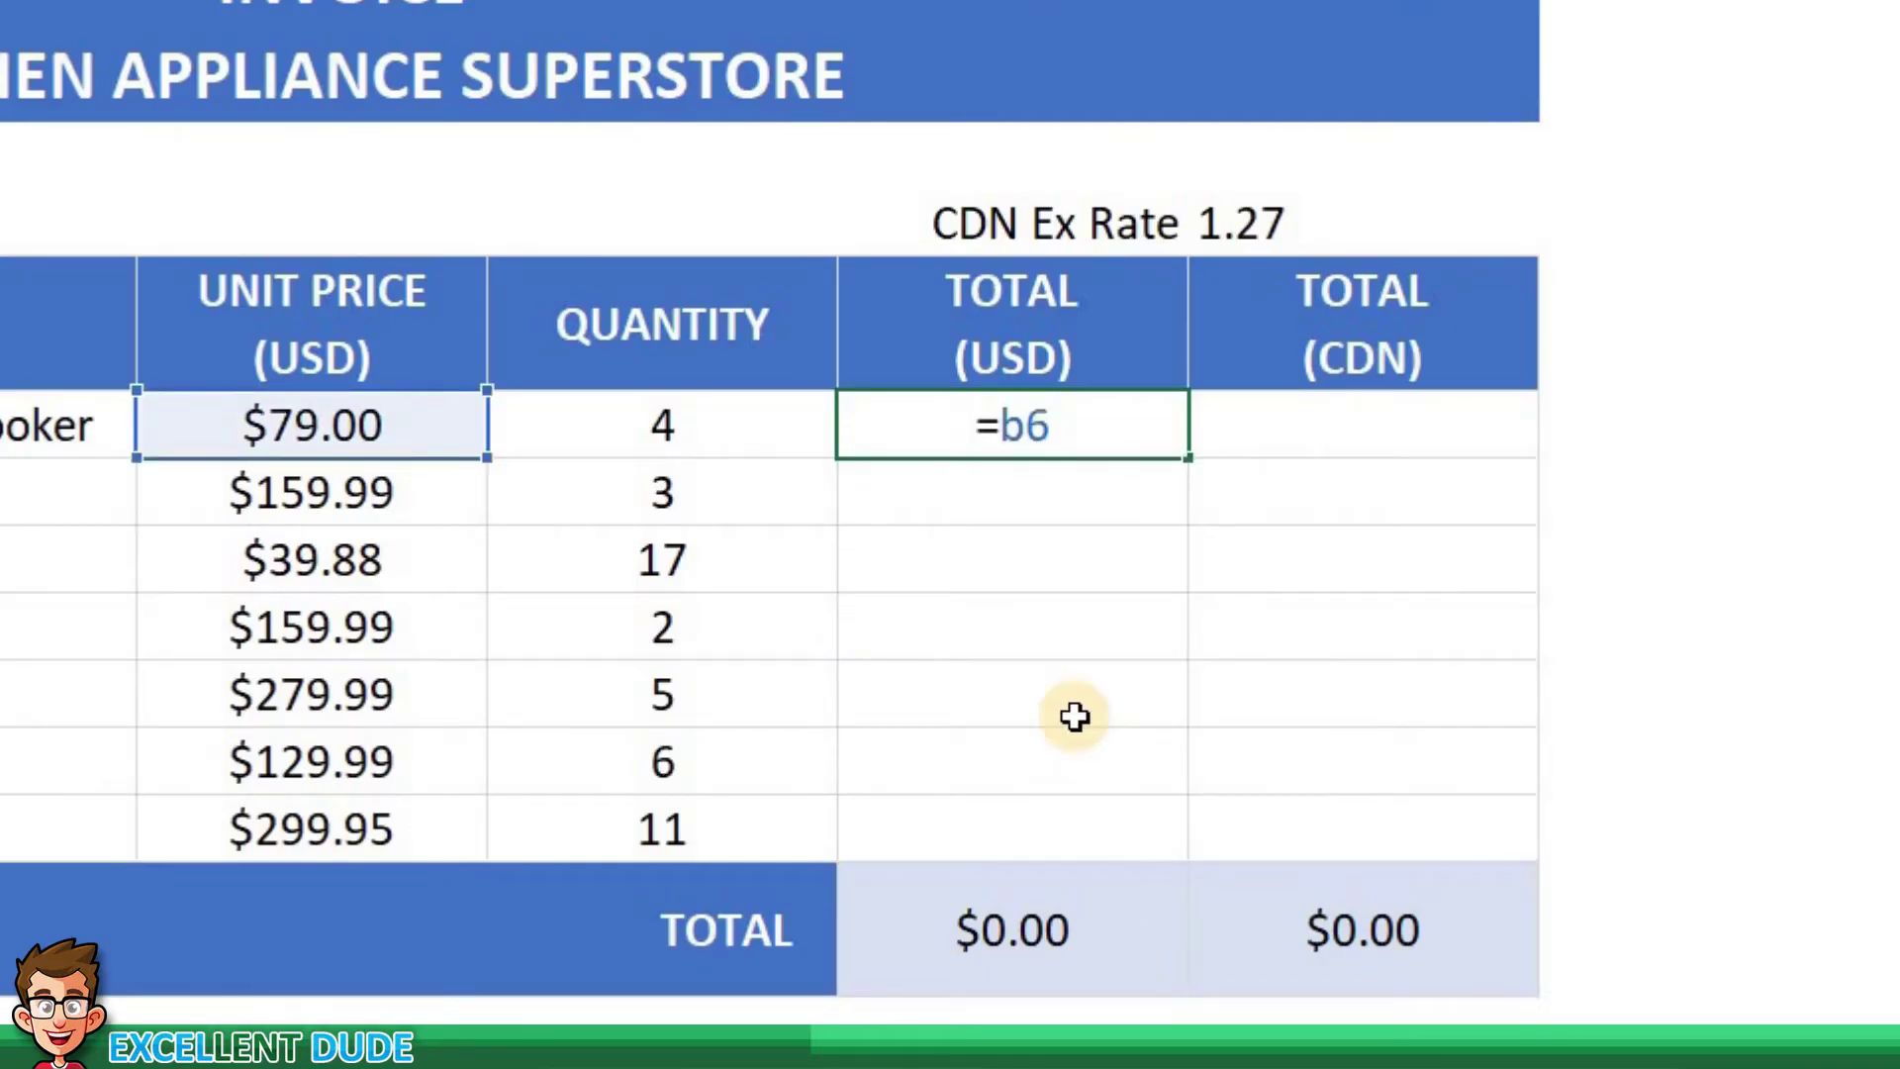
type("*c6")
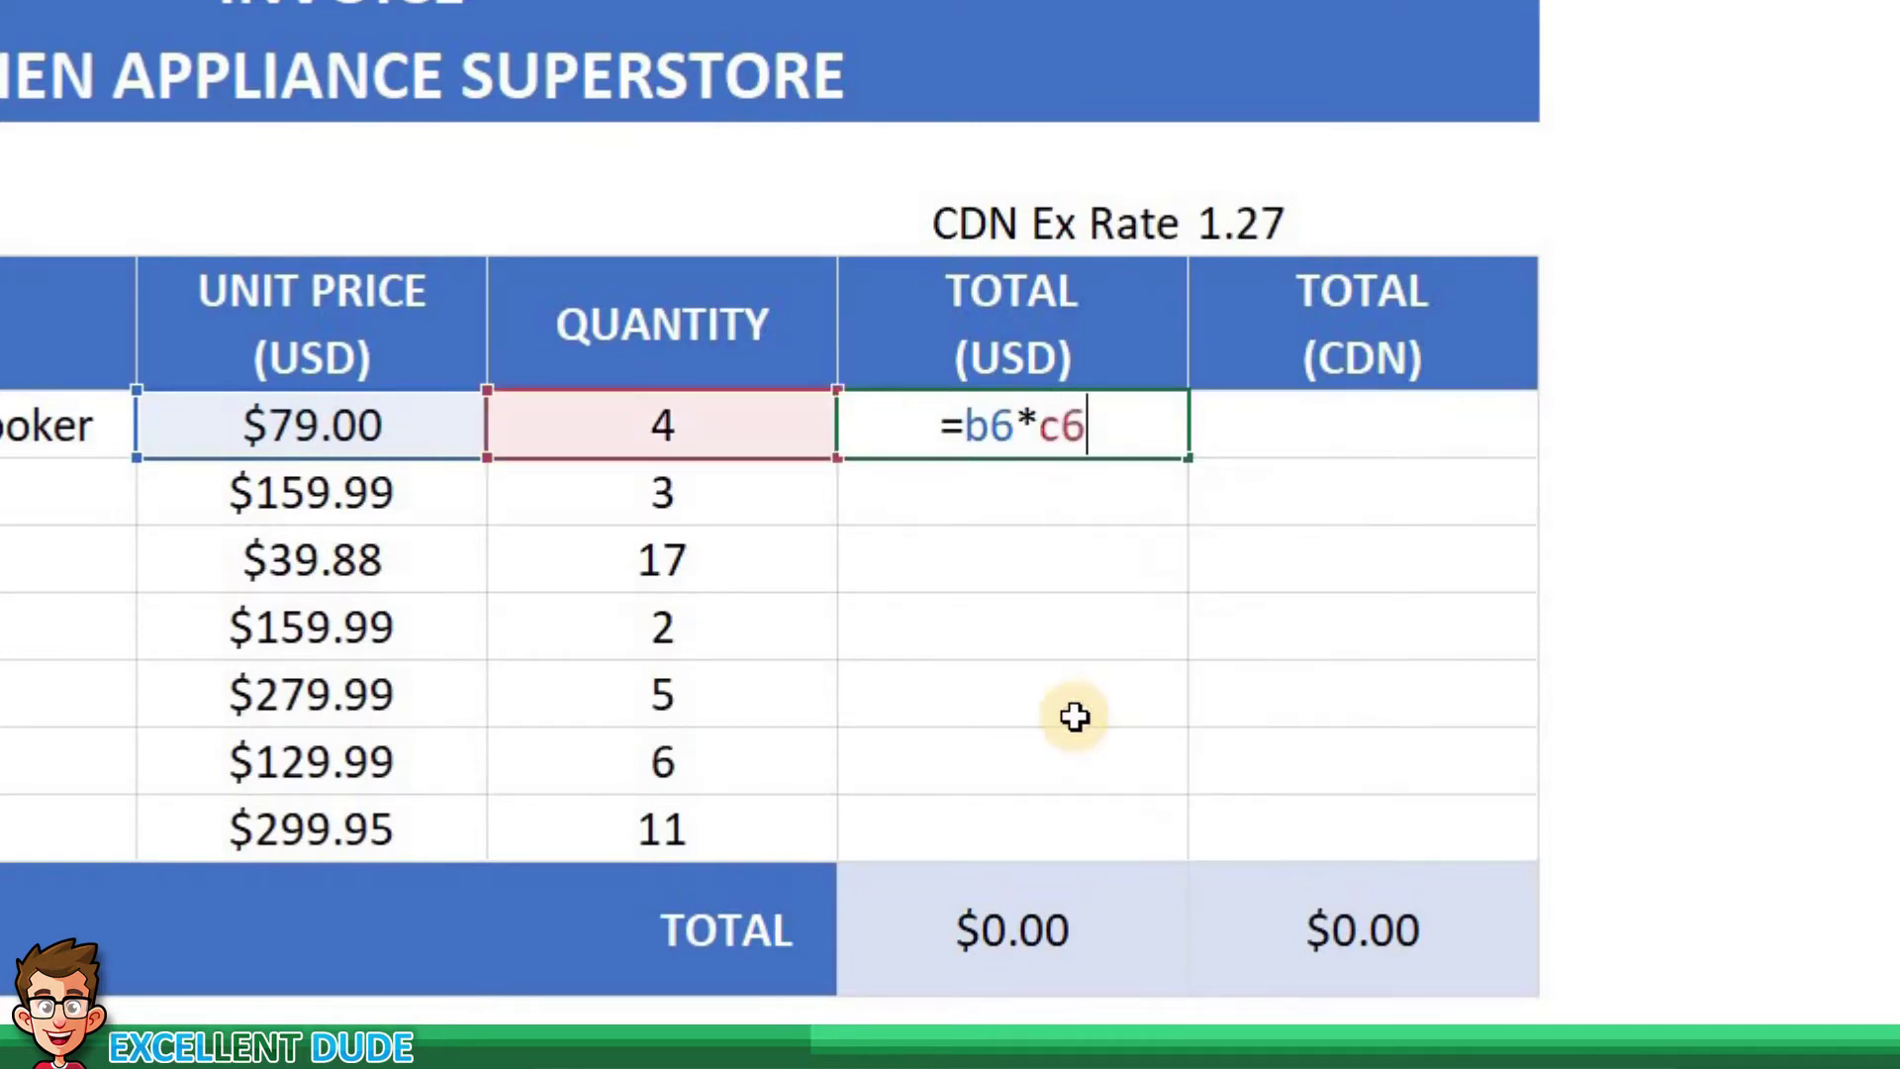
key("Return")
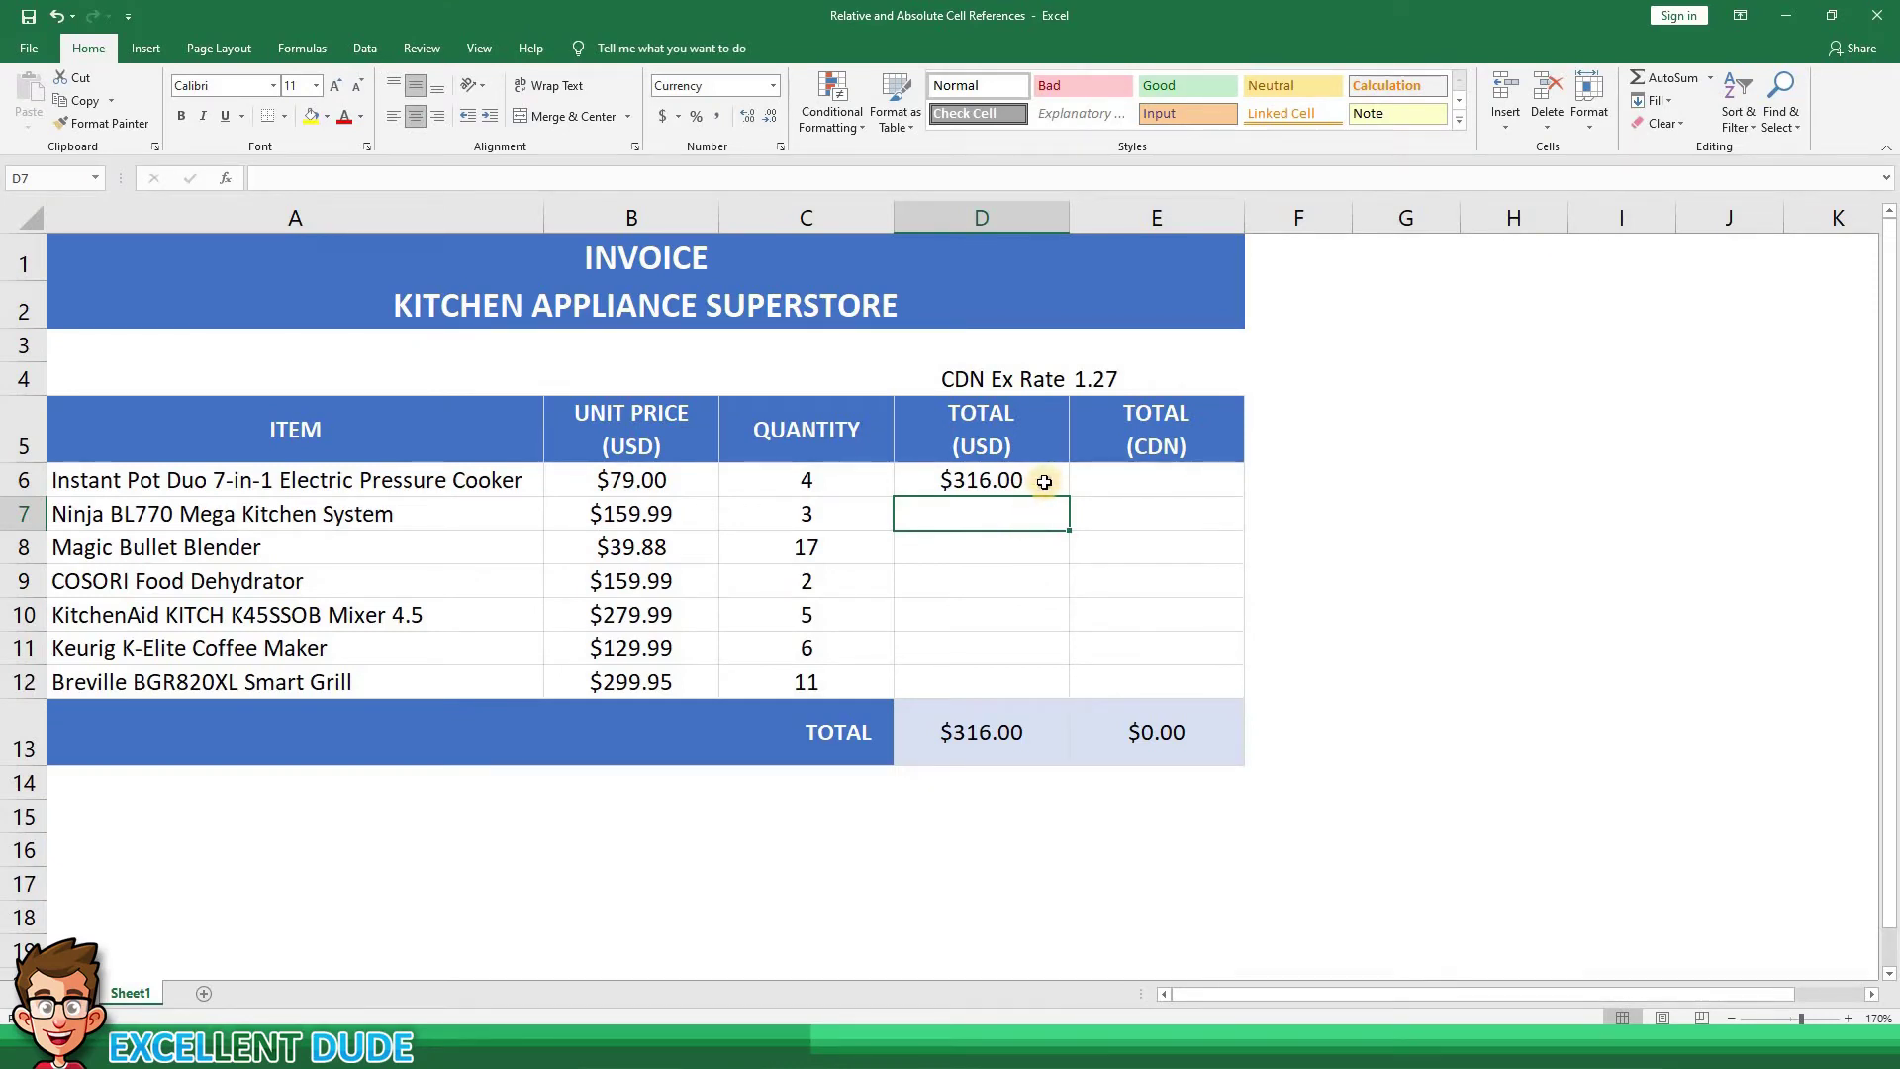
Copy the USD total formula from D6 down through D12 for the remaining items
left_click(1057, 482)
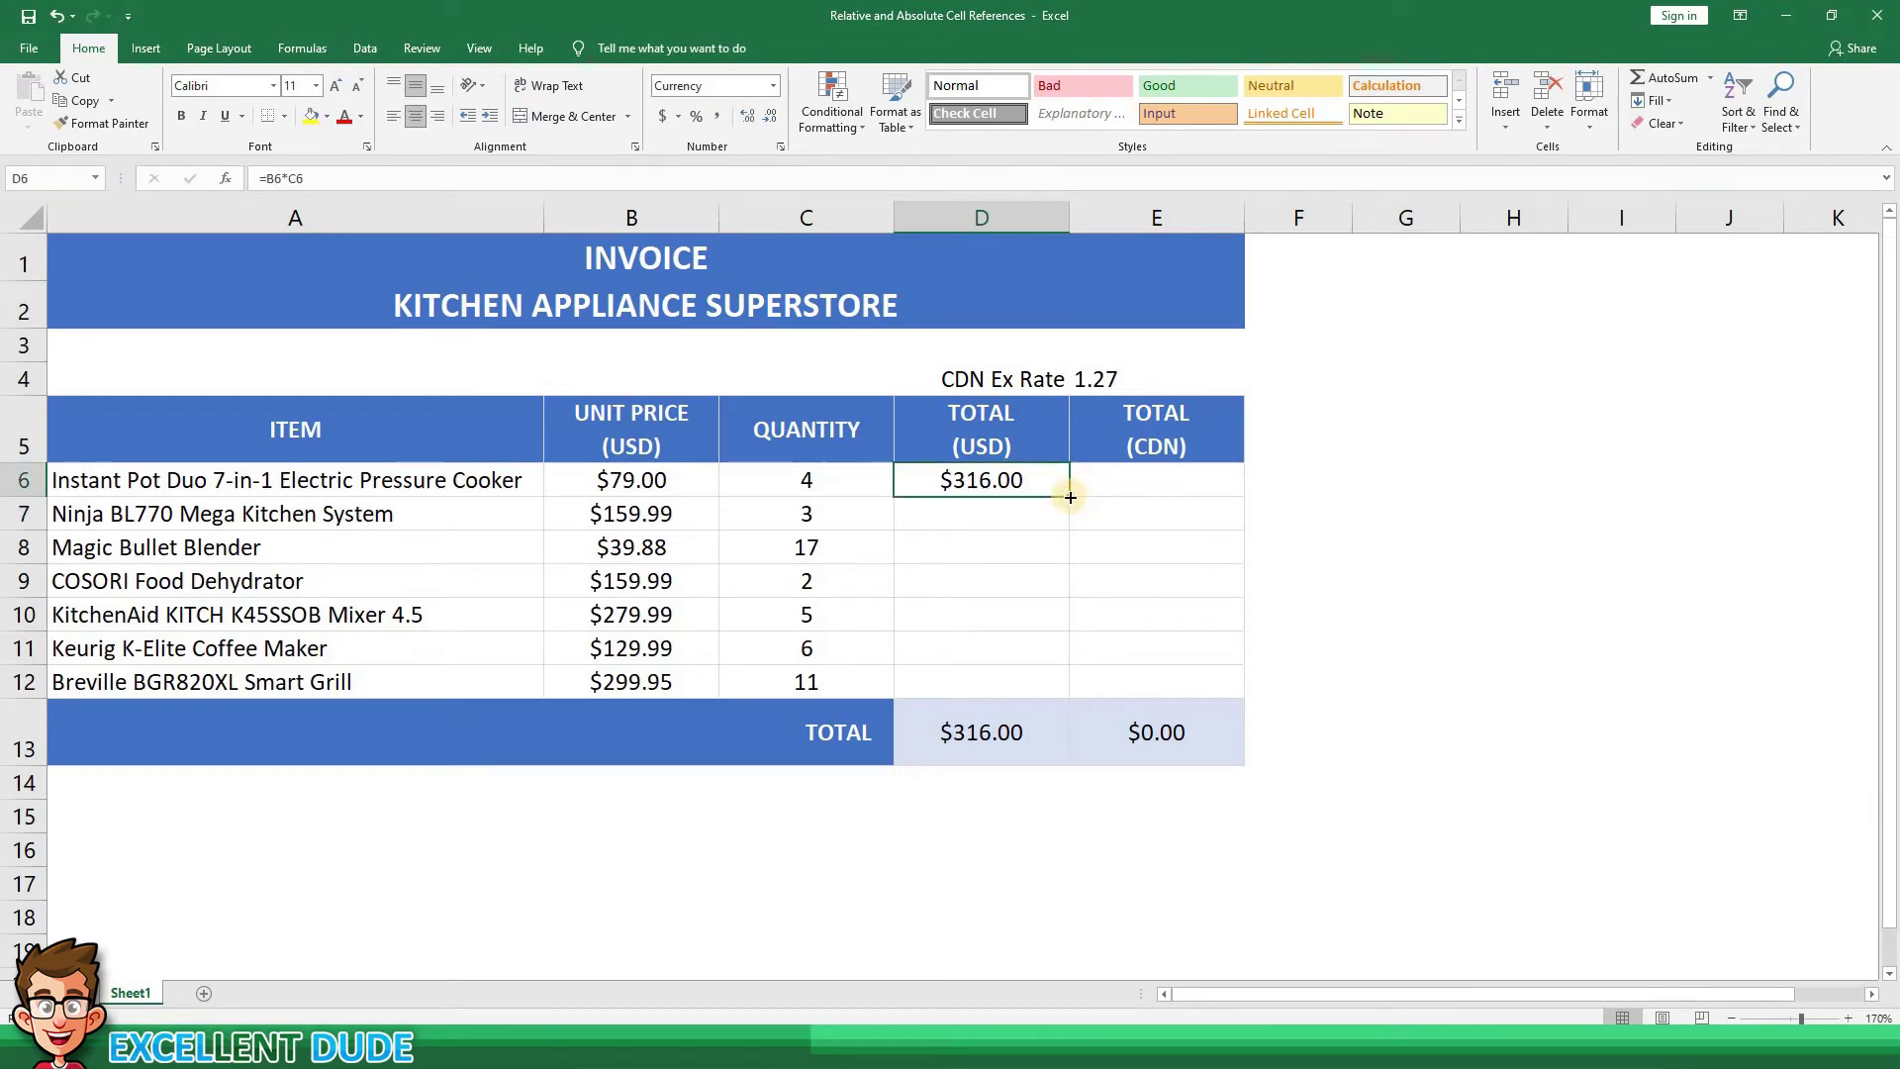
left_click_drag(1069, 497, 1068, 690)
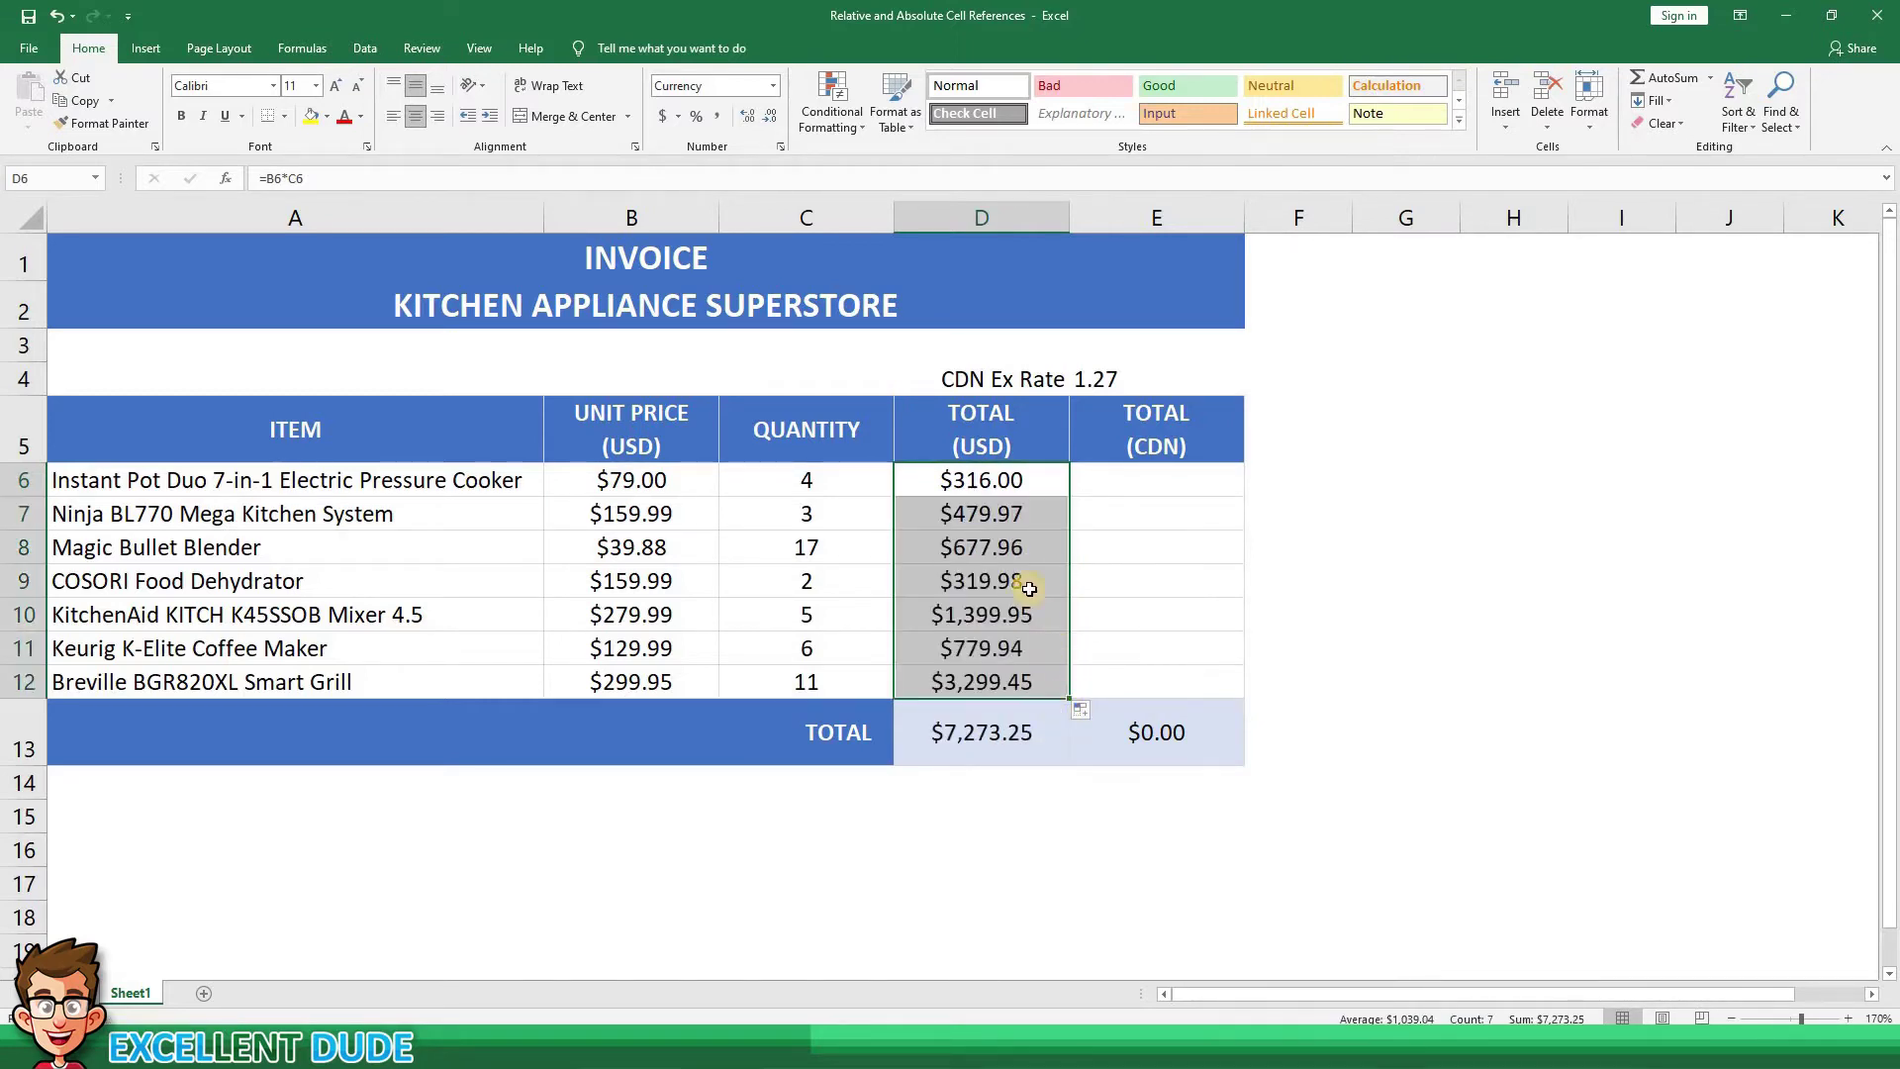
left_click(1318, 577)
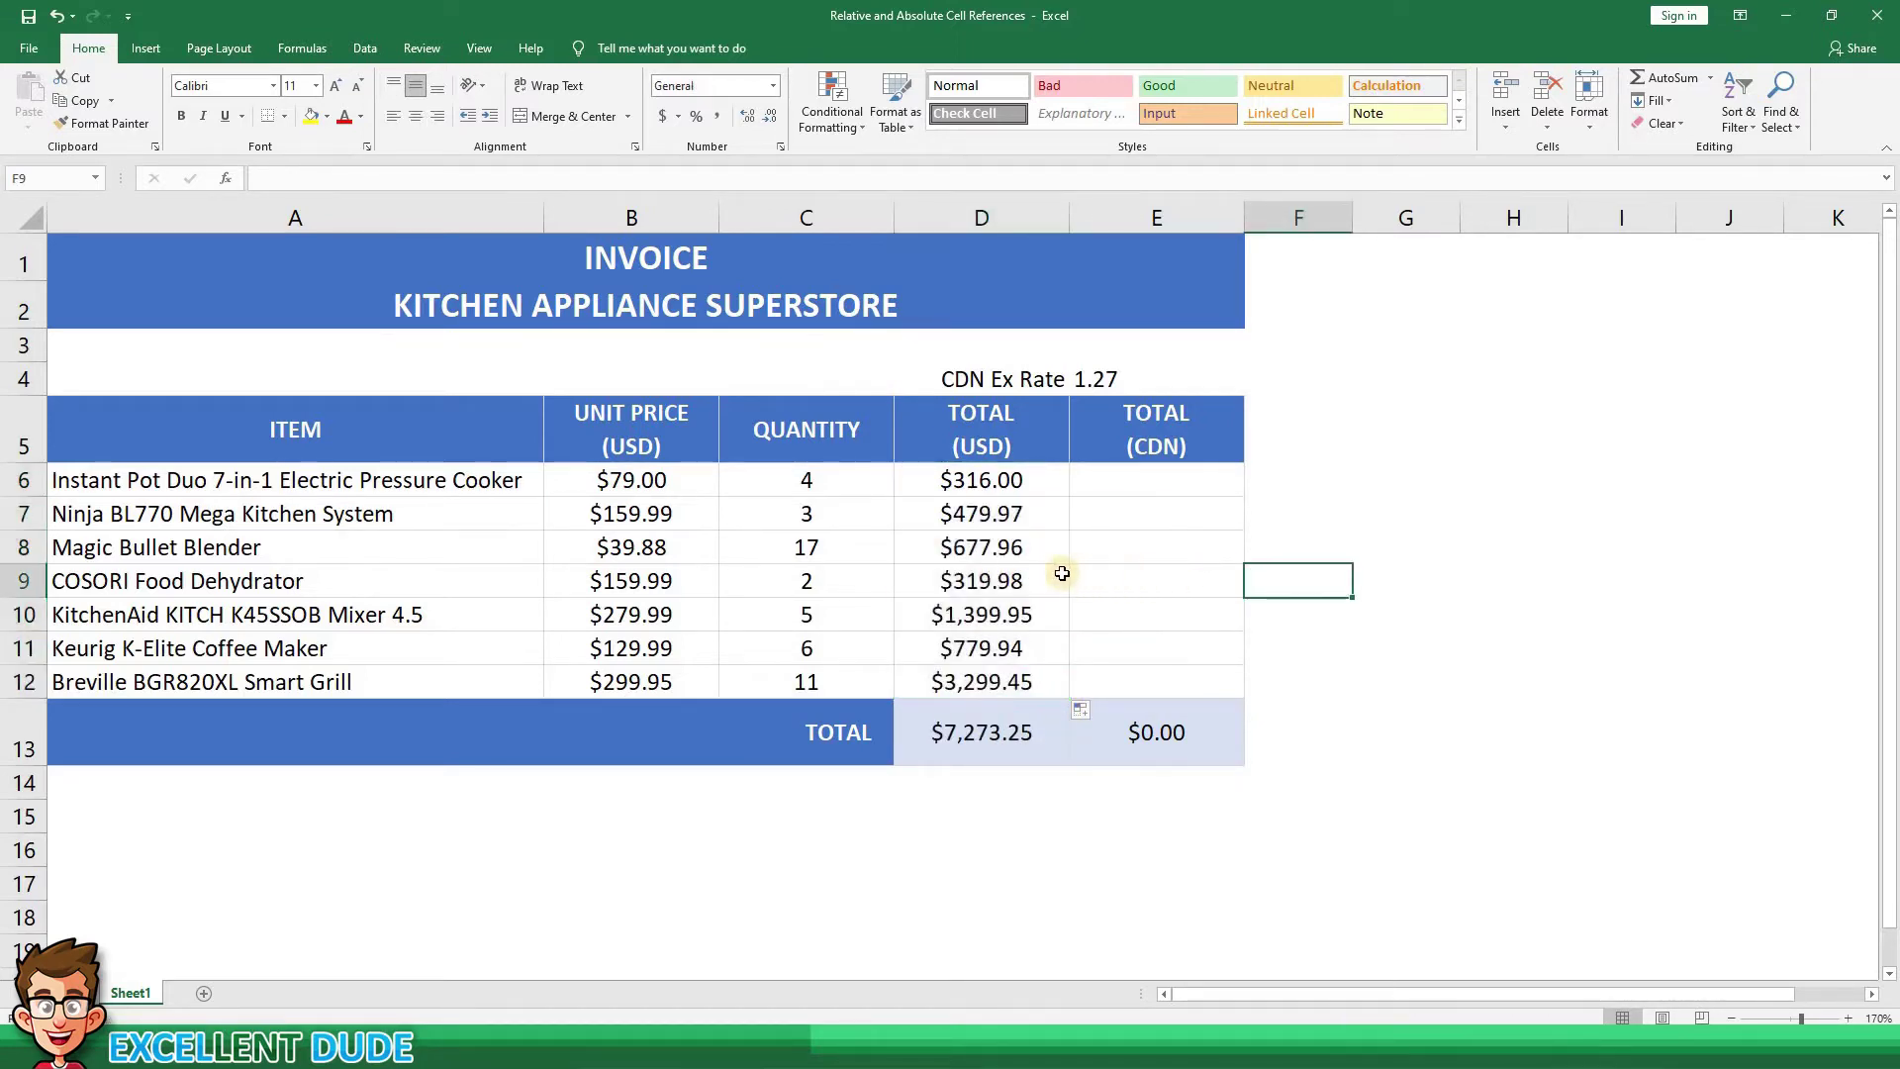
Inspect the copied USD total formulas in D9, D10 and D11 to see which cells they reference
double_click(993, 583)
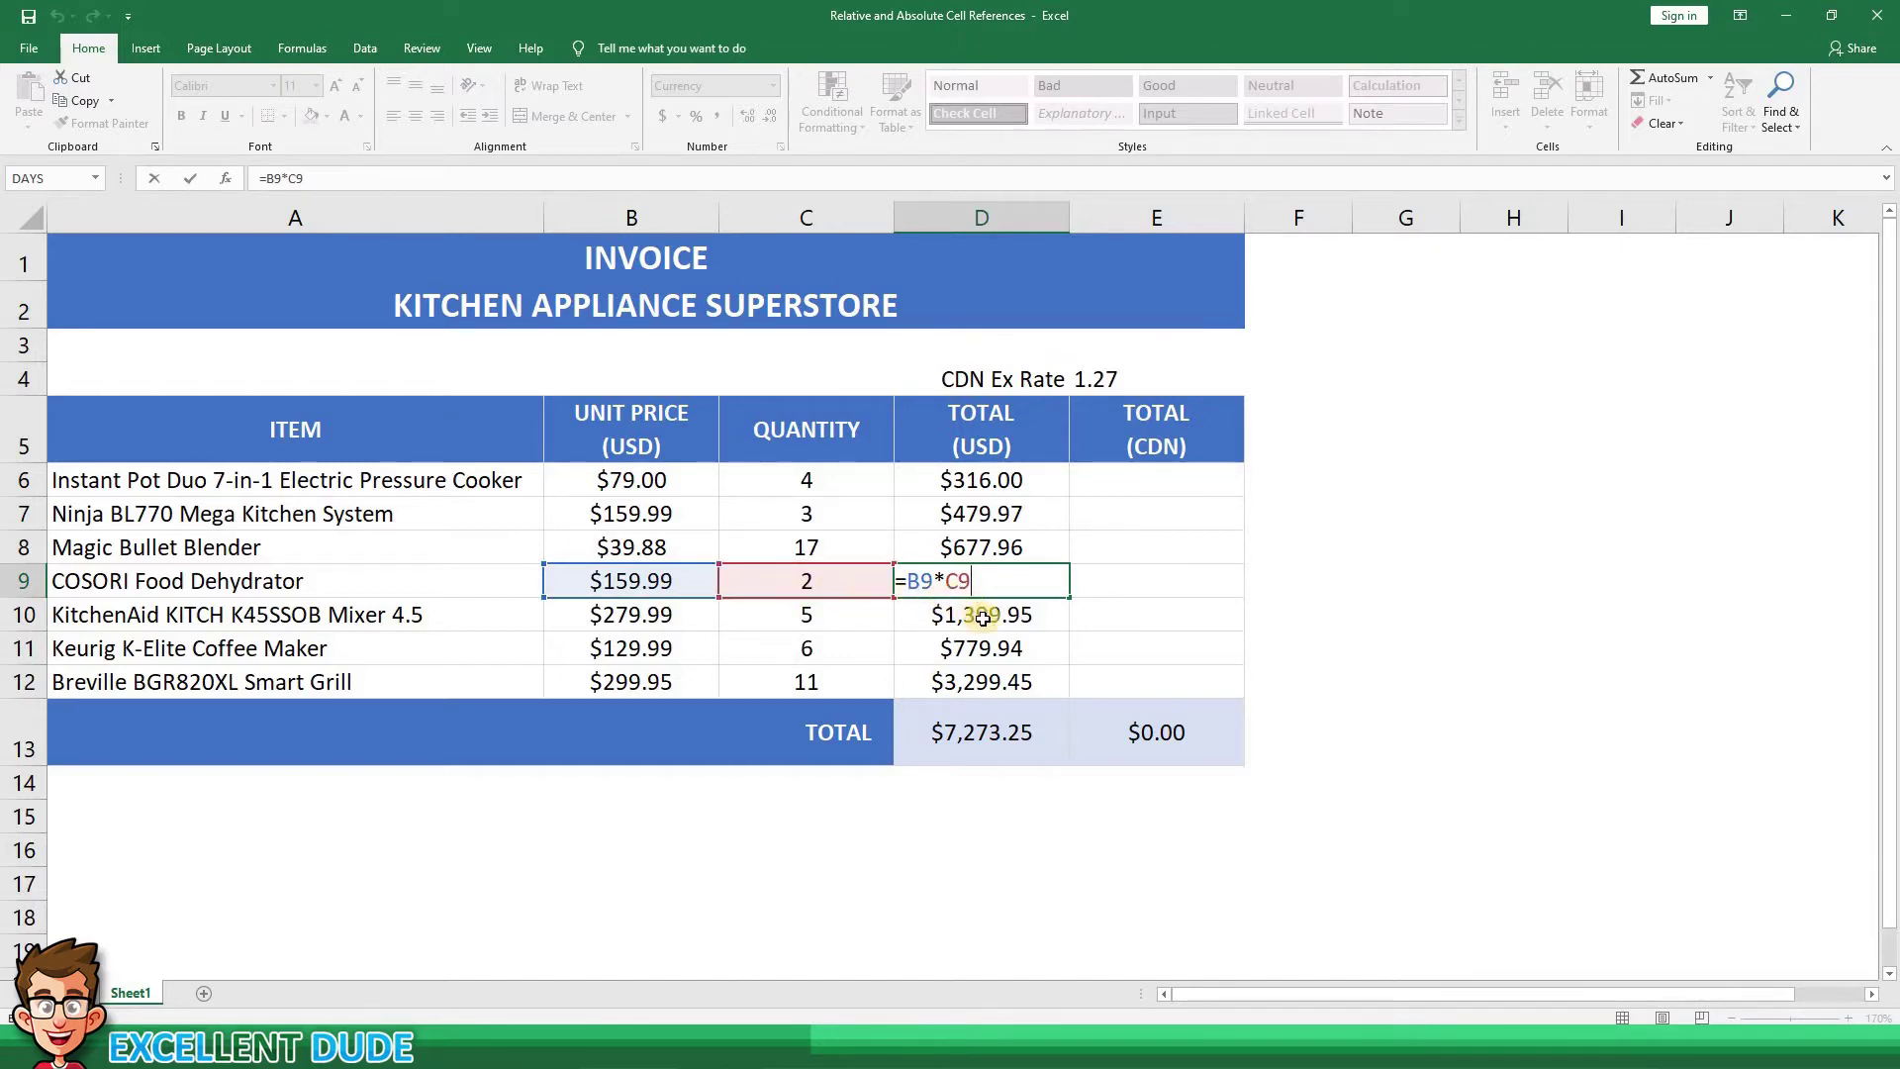
key("Return")
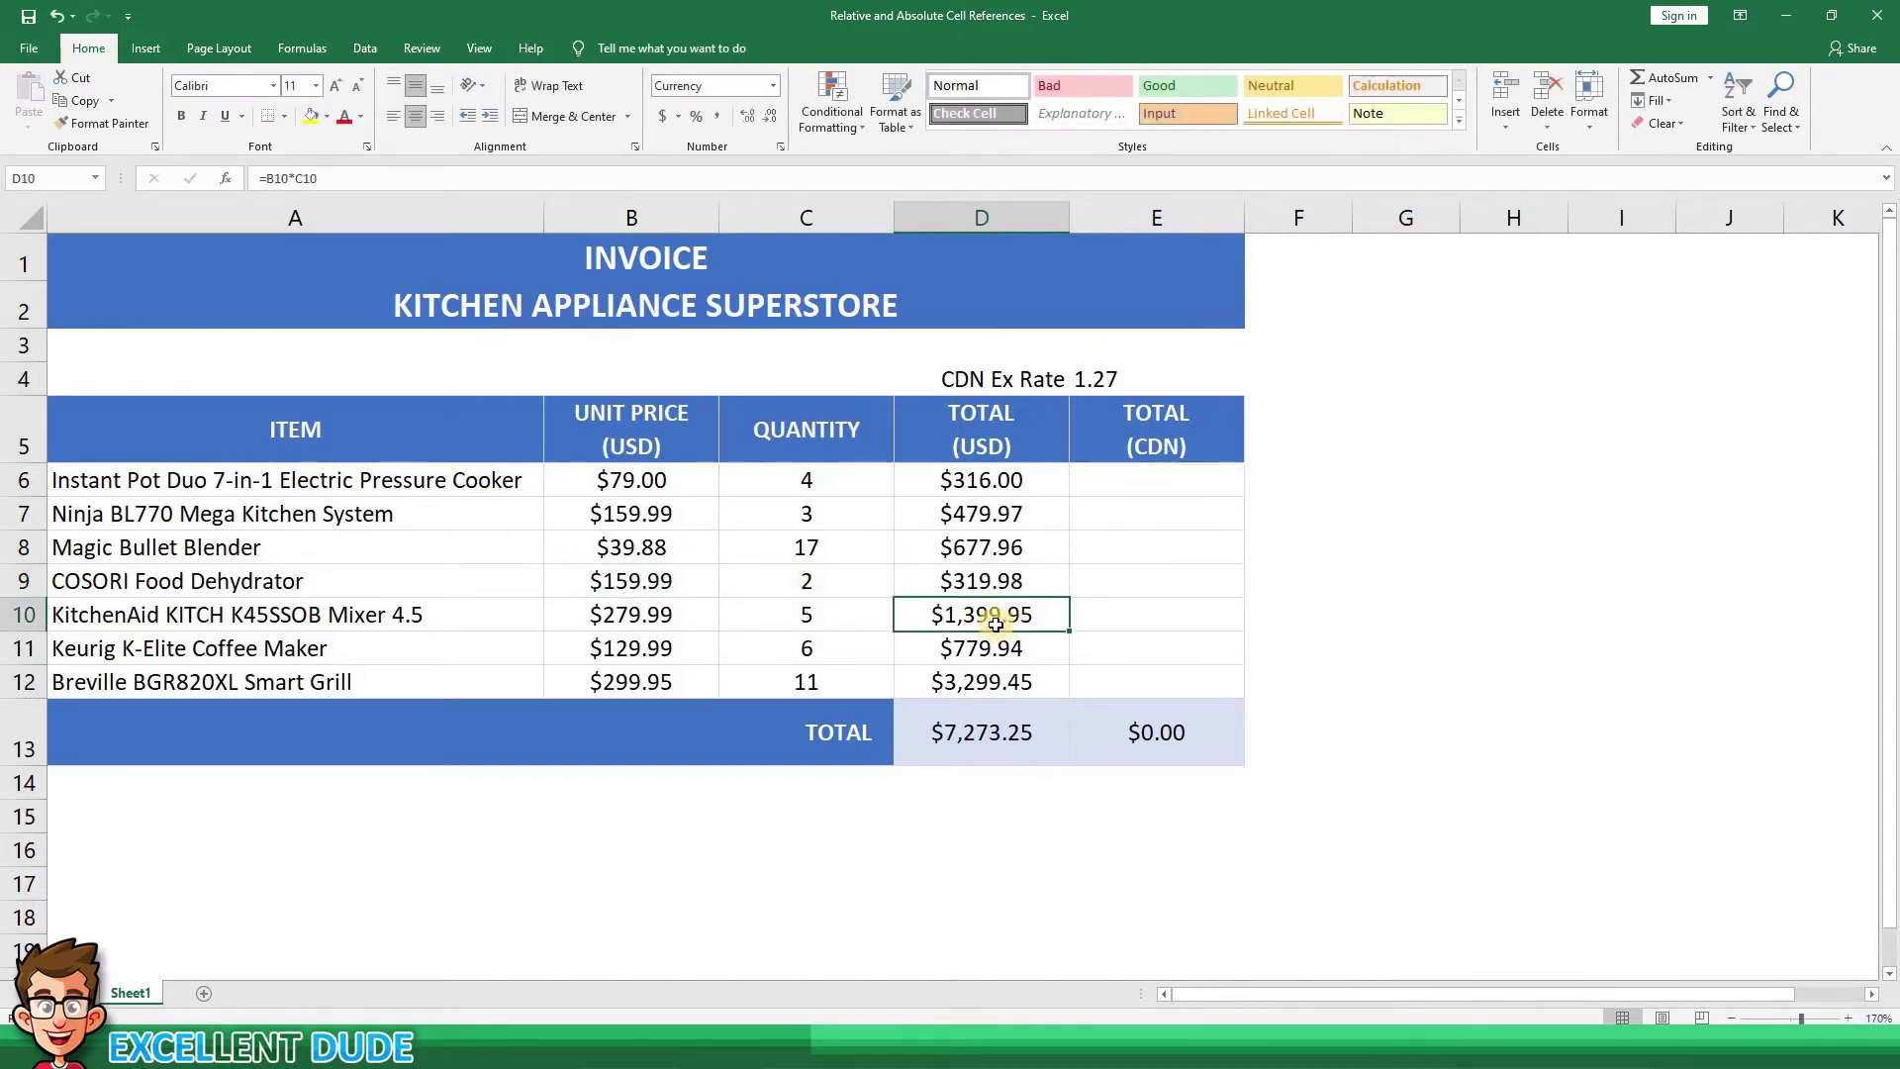
double_click(982, 623)
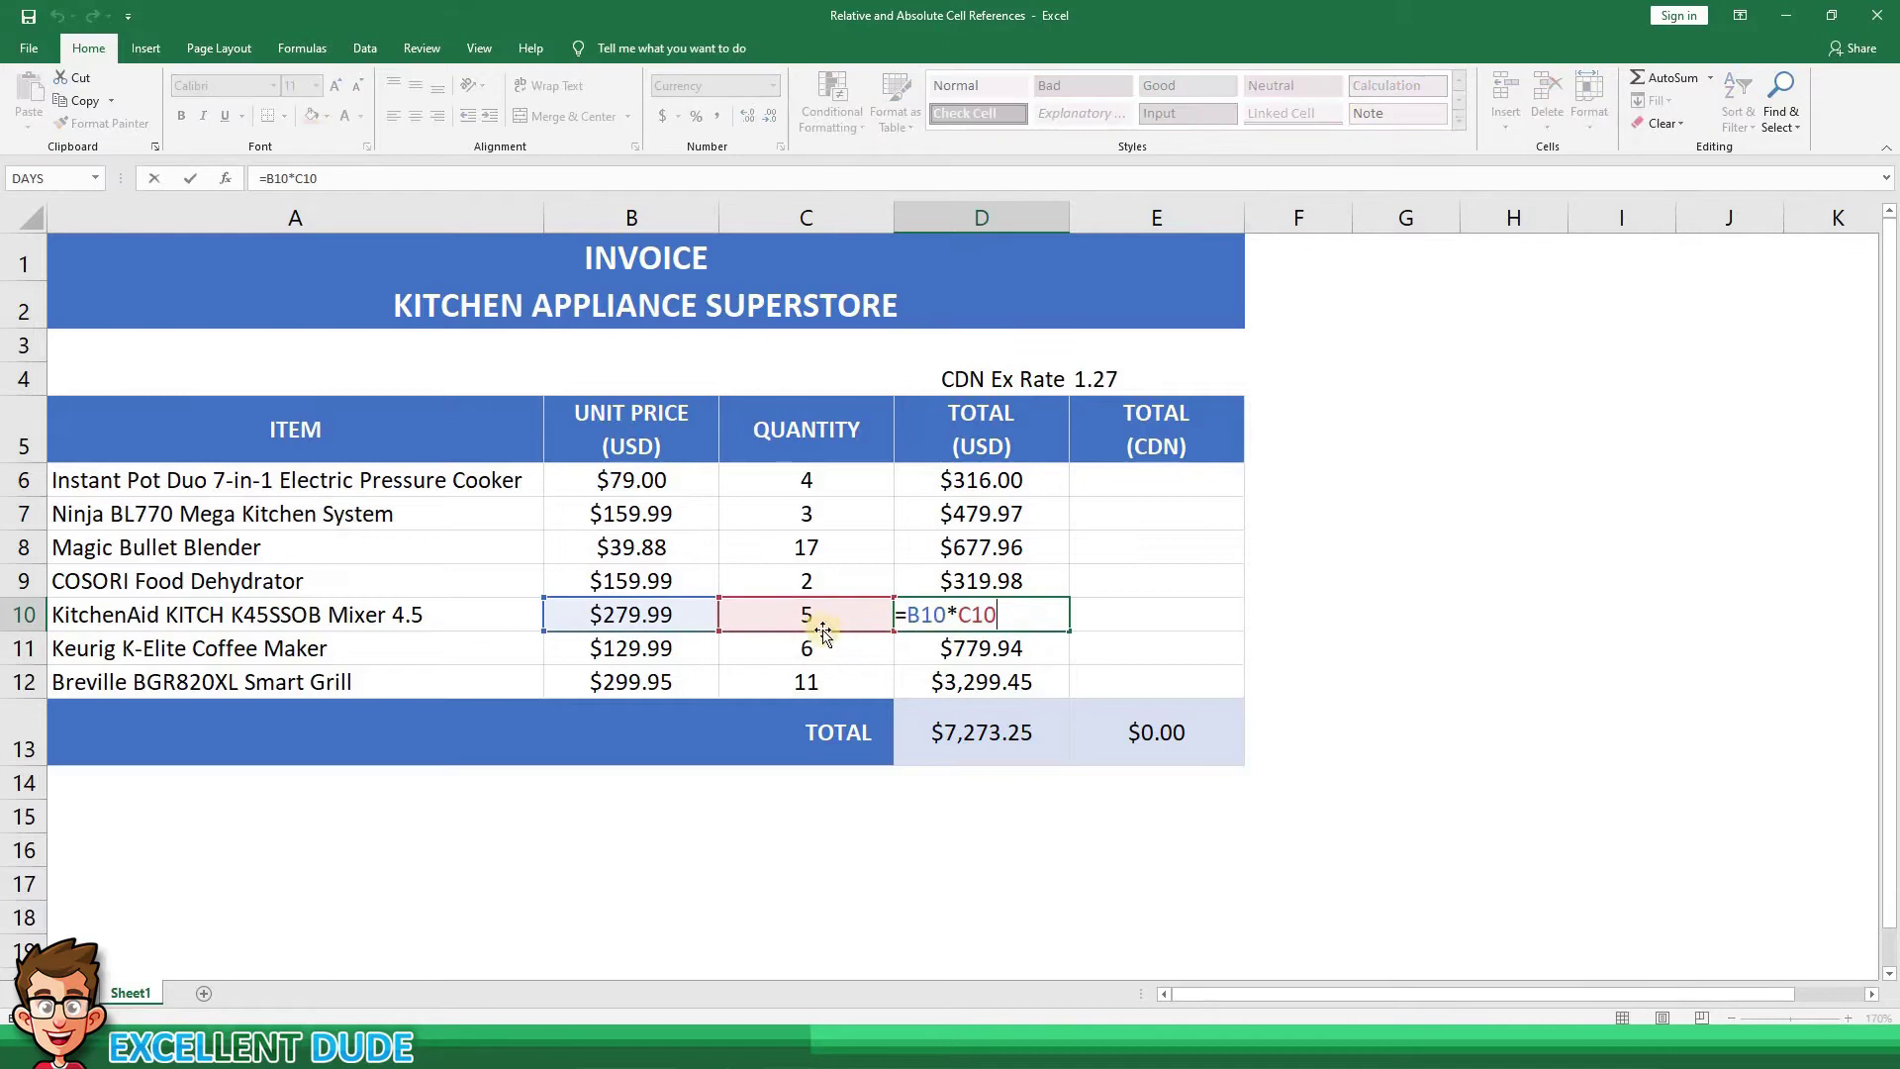
left_click(1006, 581)
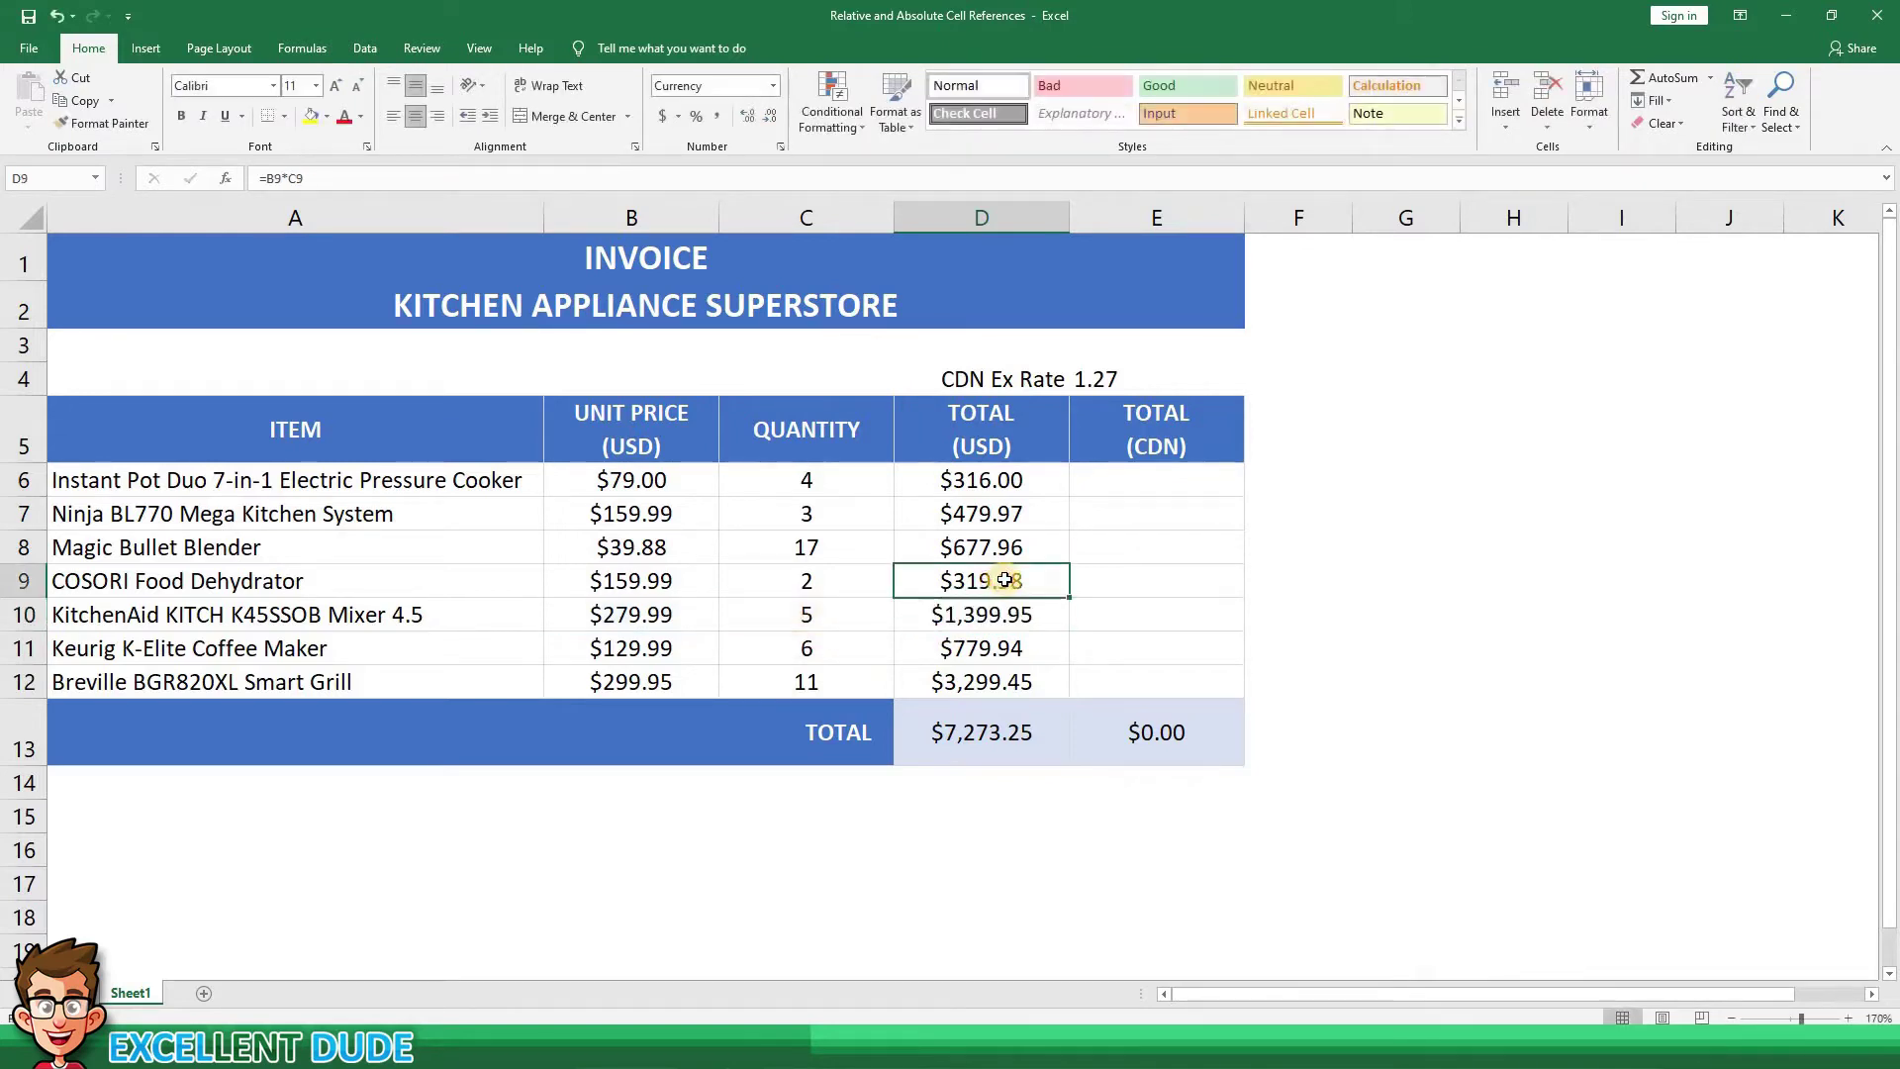
double_click(980, 649)
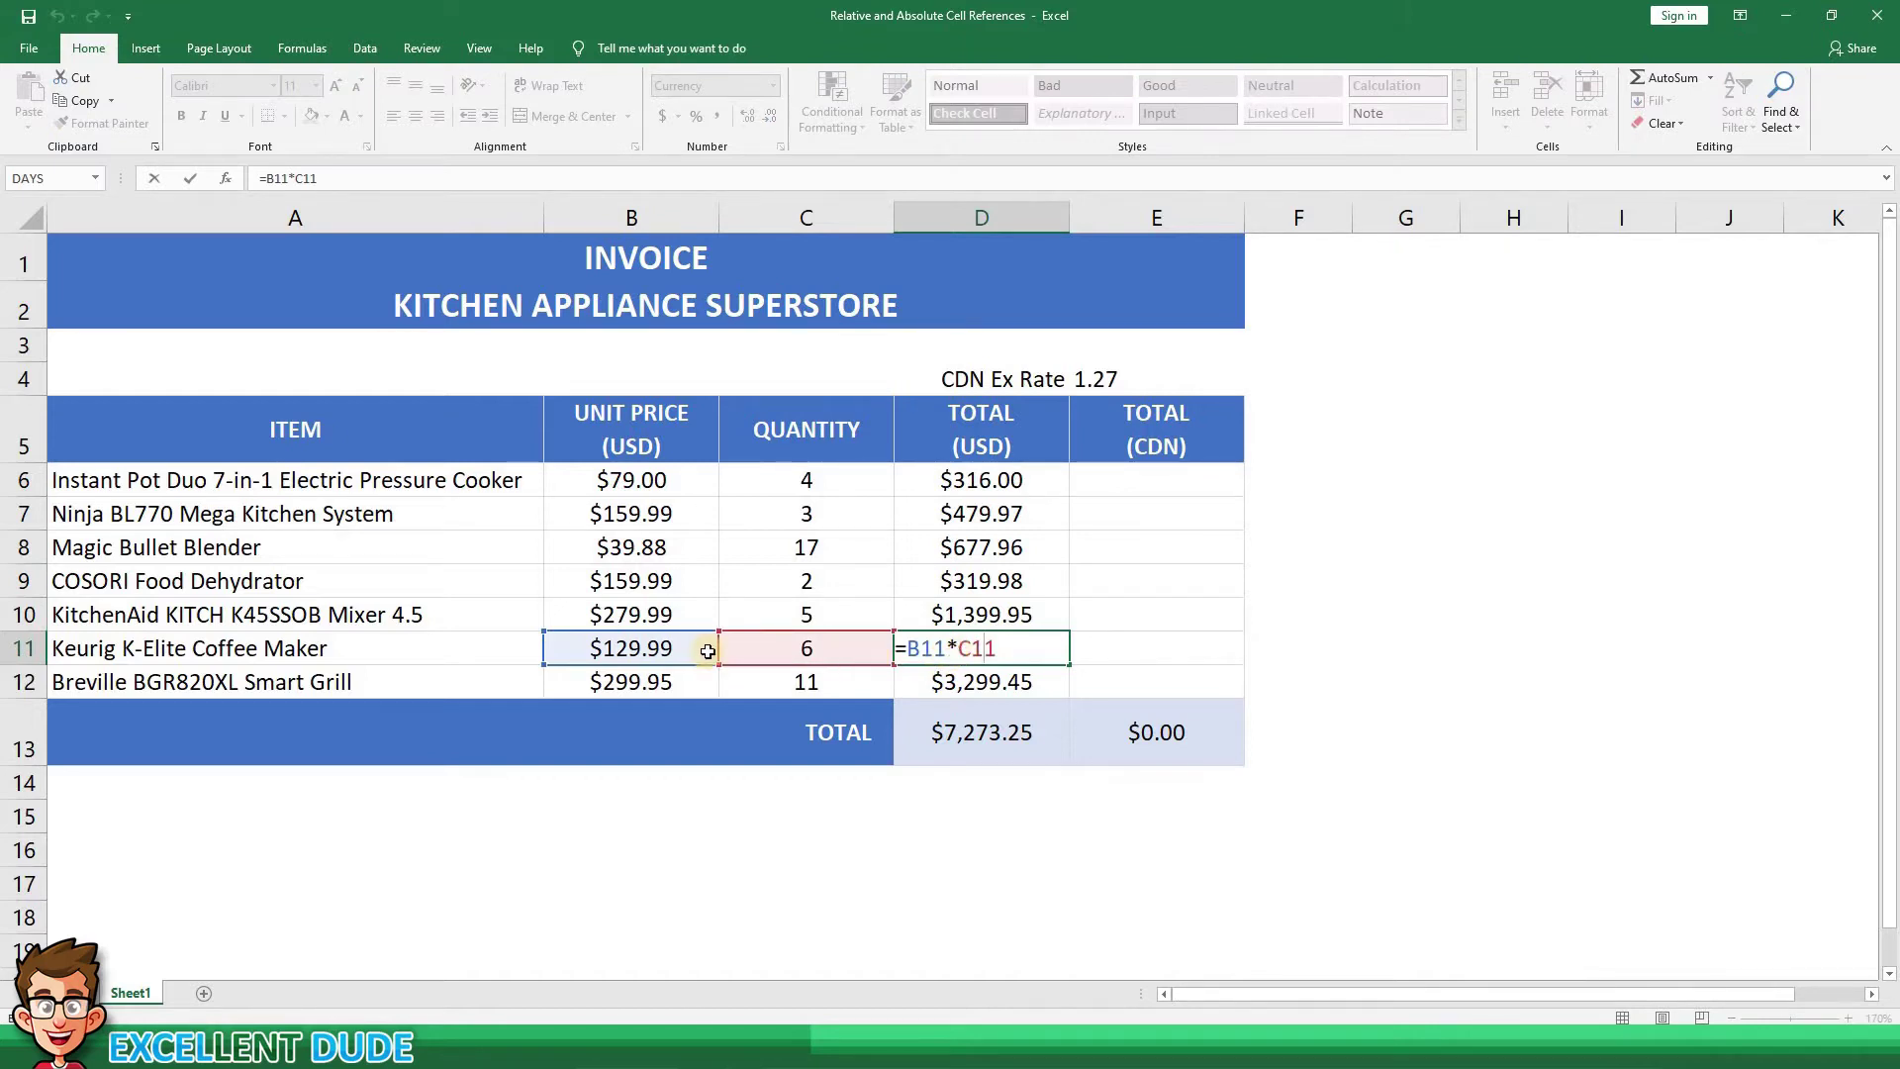
left_click(1024, 615)
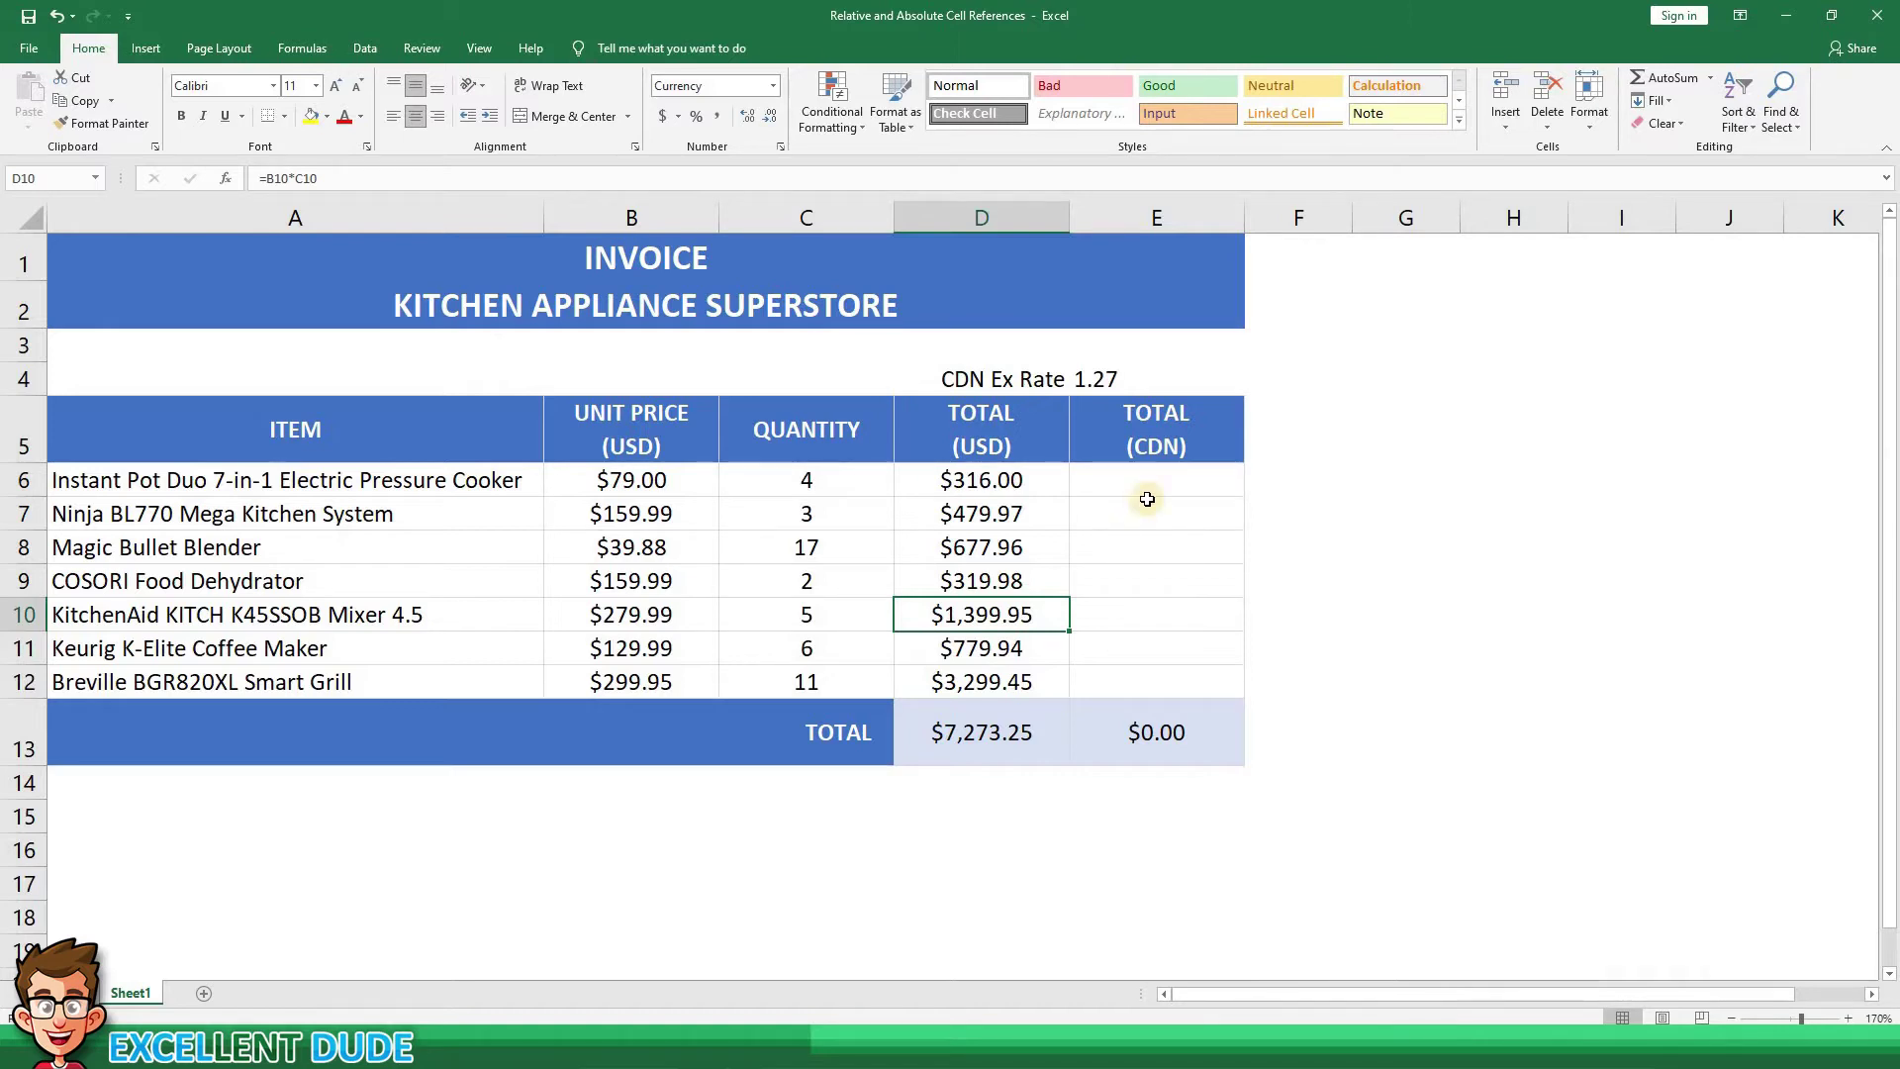
Enter the formula =D6*E4 in E6 to convert the Instant Pot's USD total using the CDN exchange rate
left_click(1182, 445)
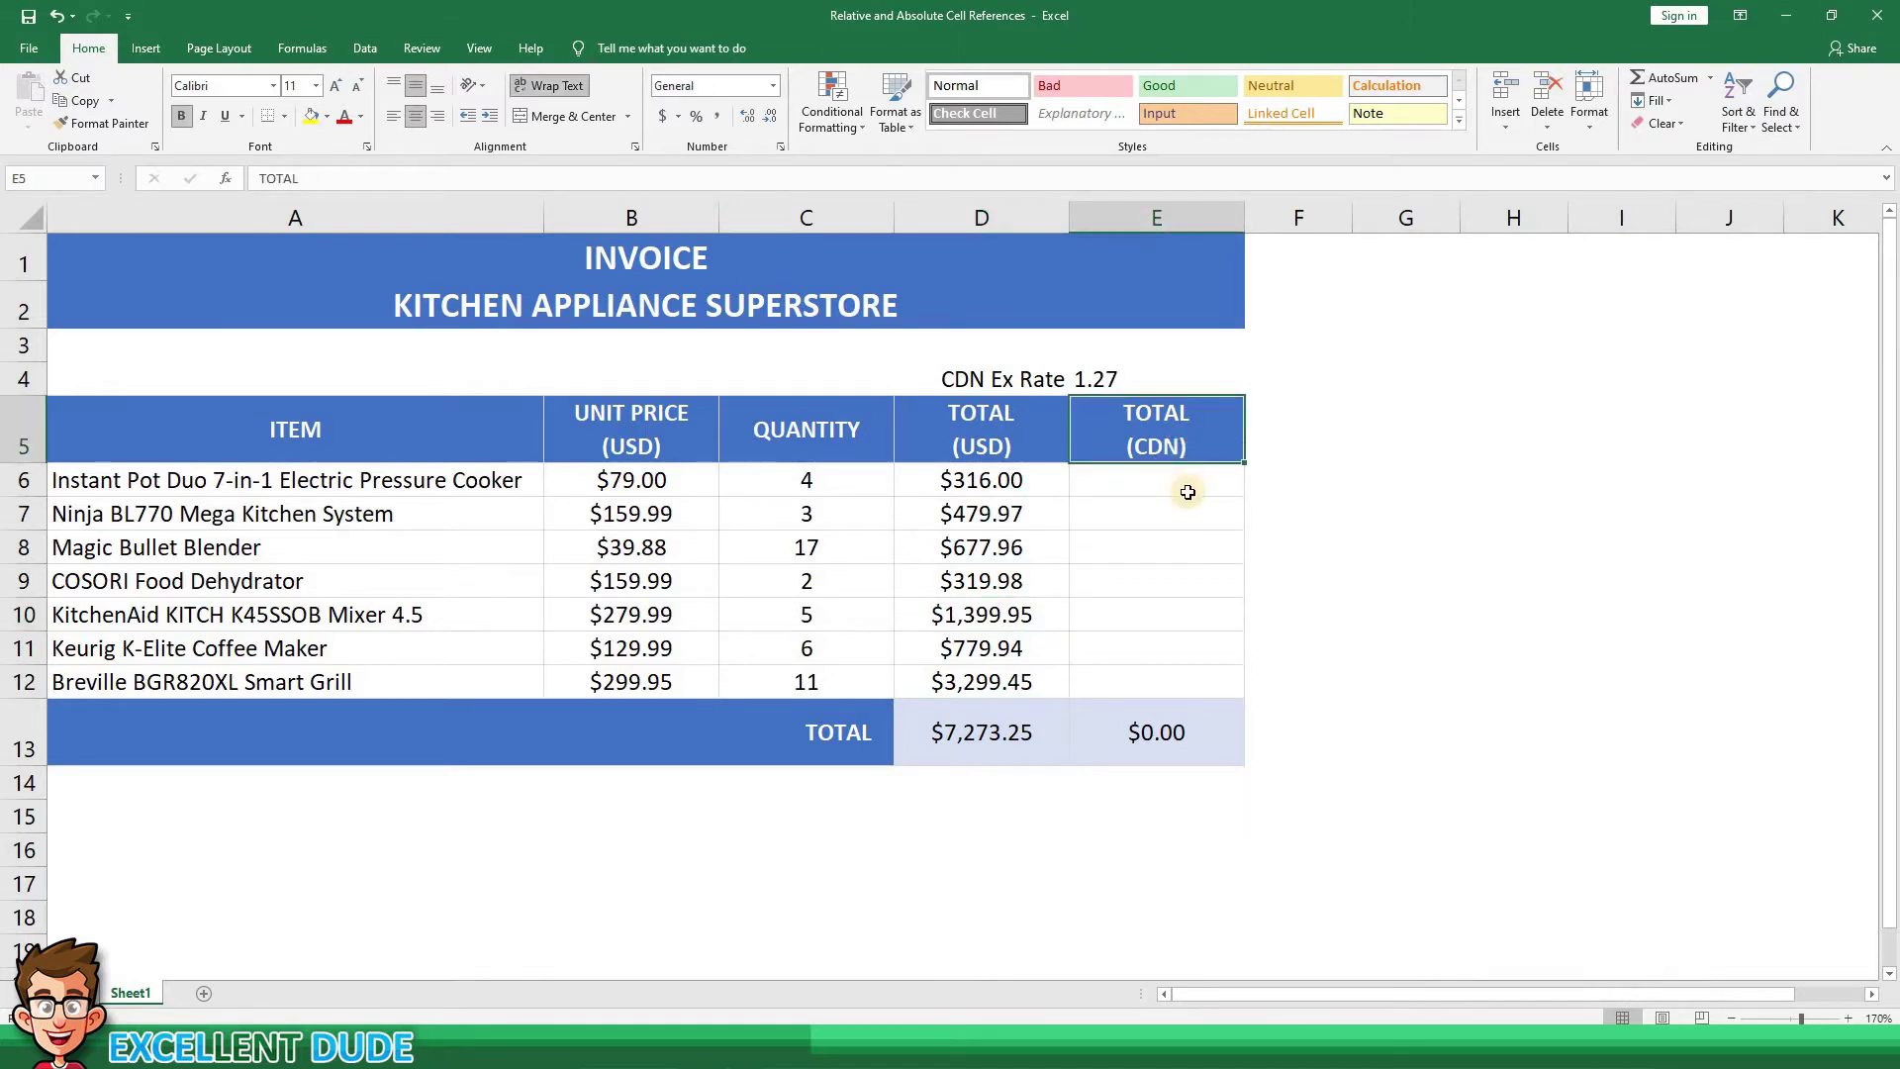
left_click(1187, 491)
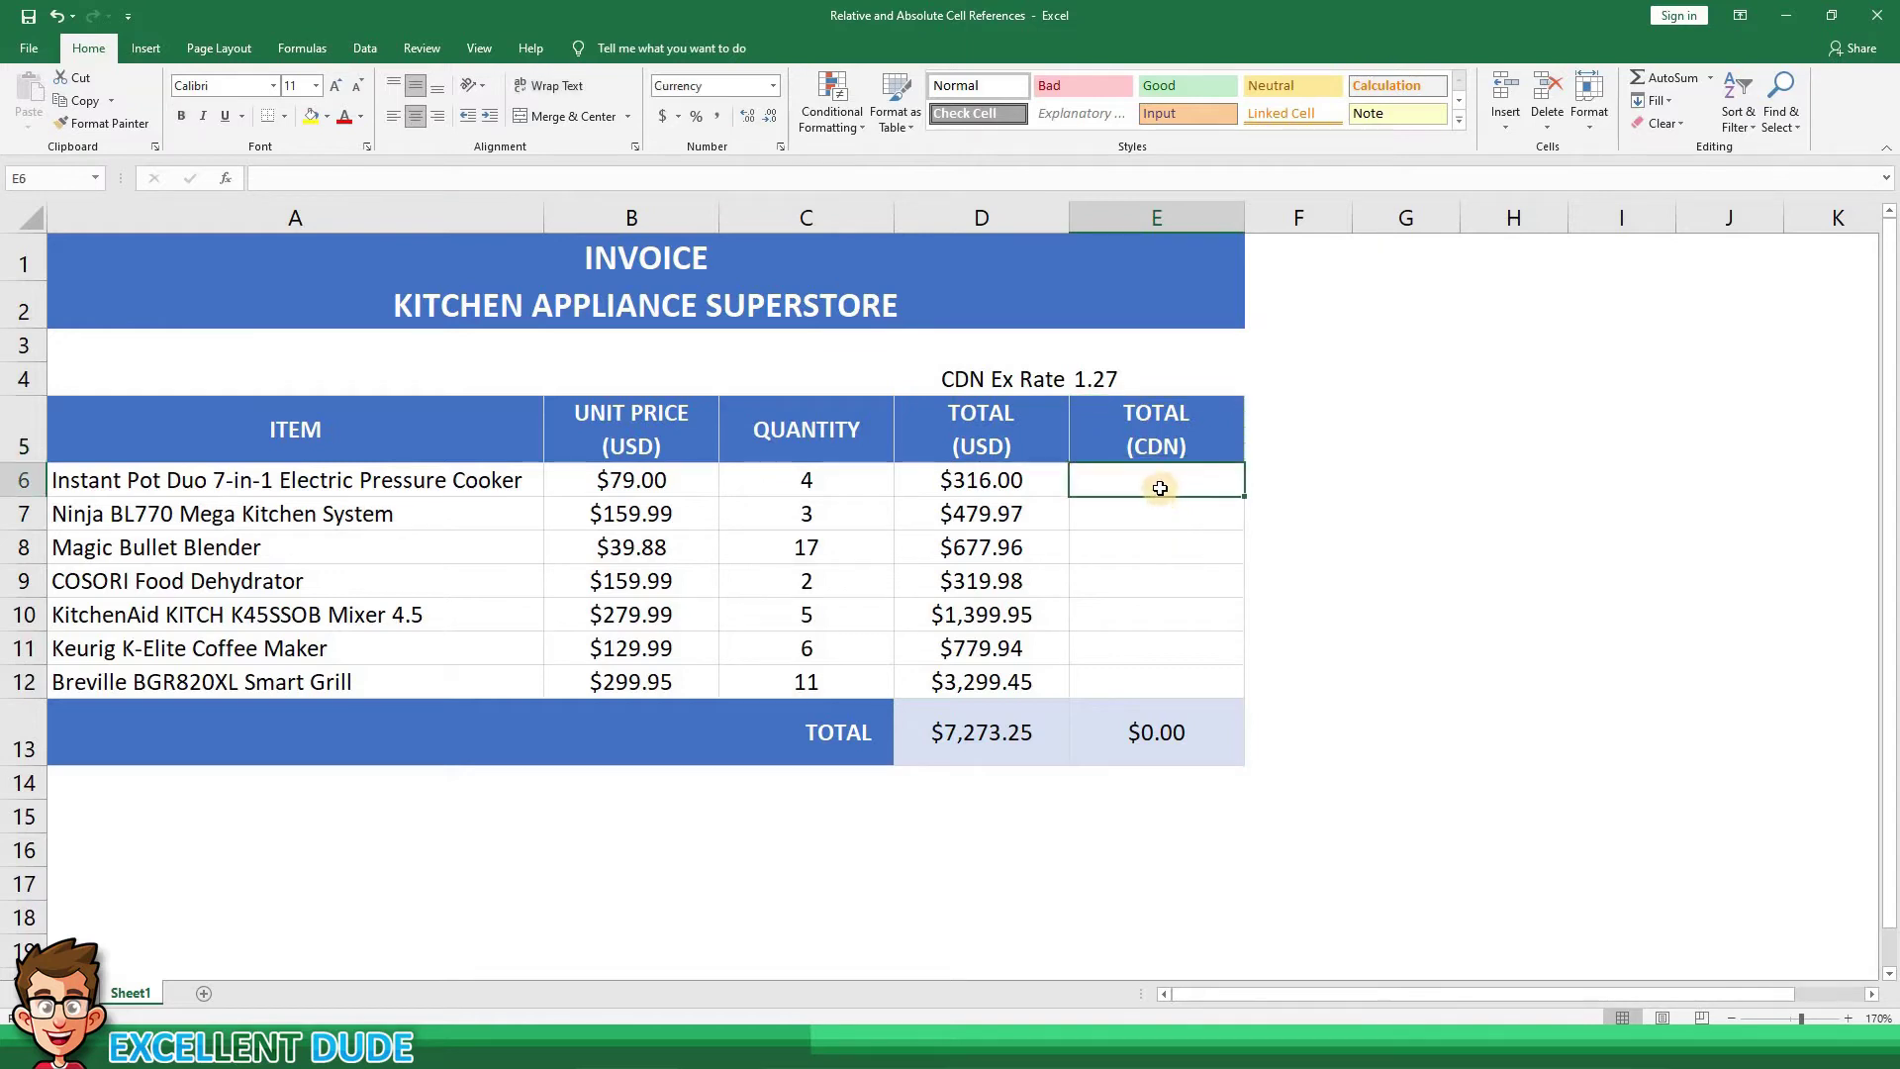
key("Up")
key("Up")
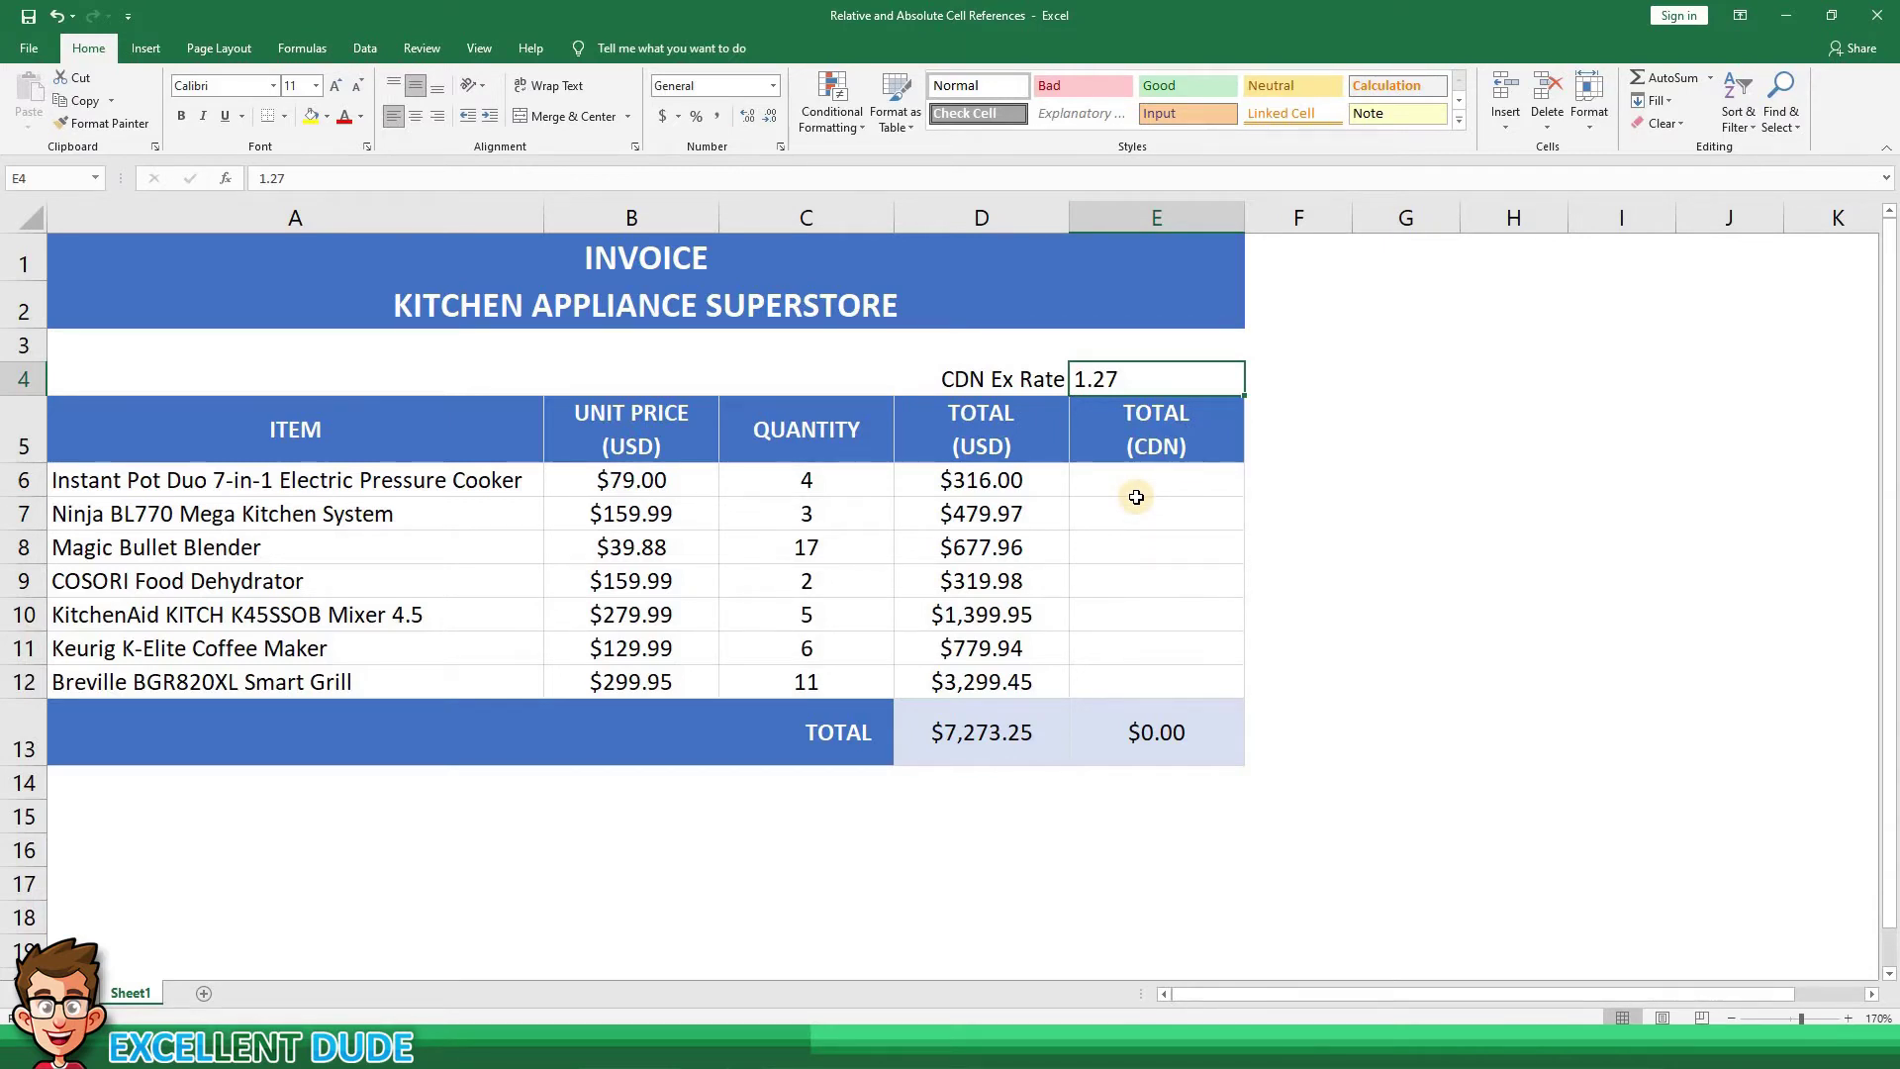
left_click(1045, 488)
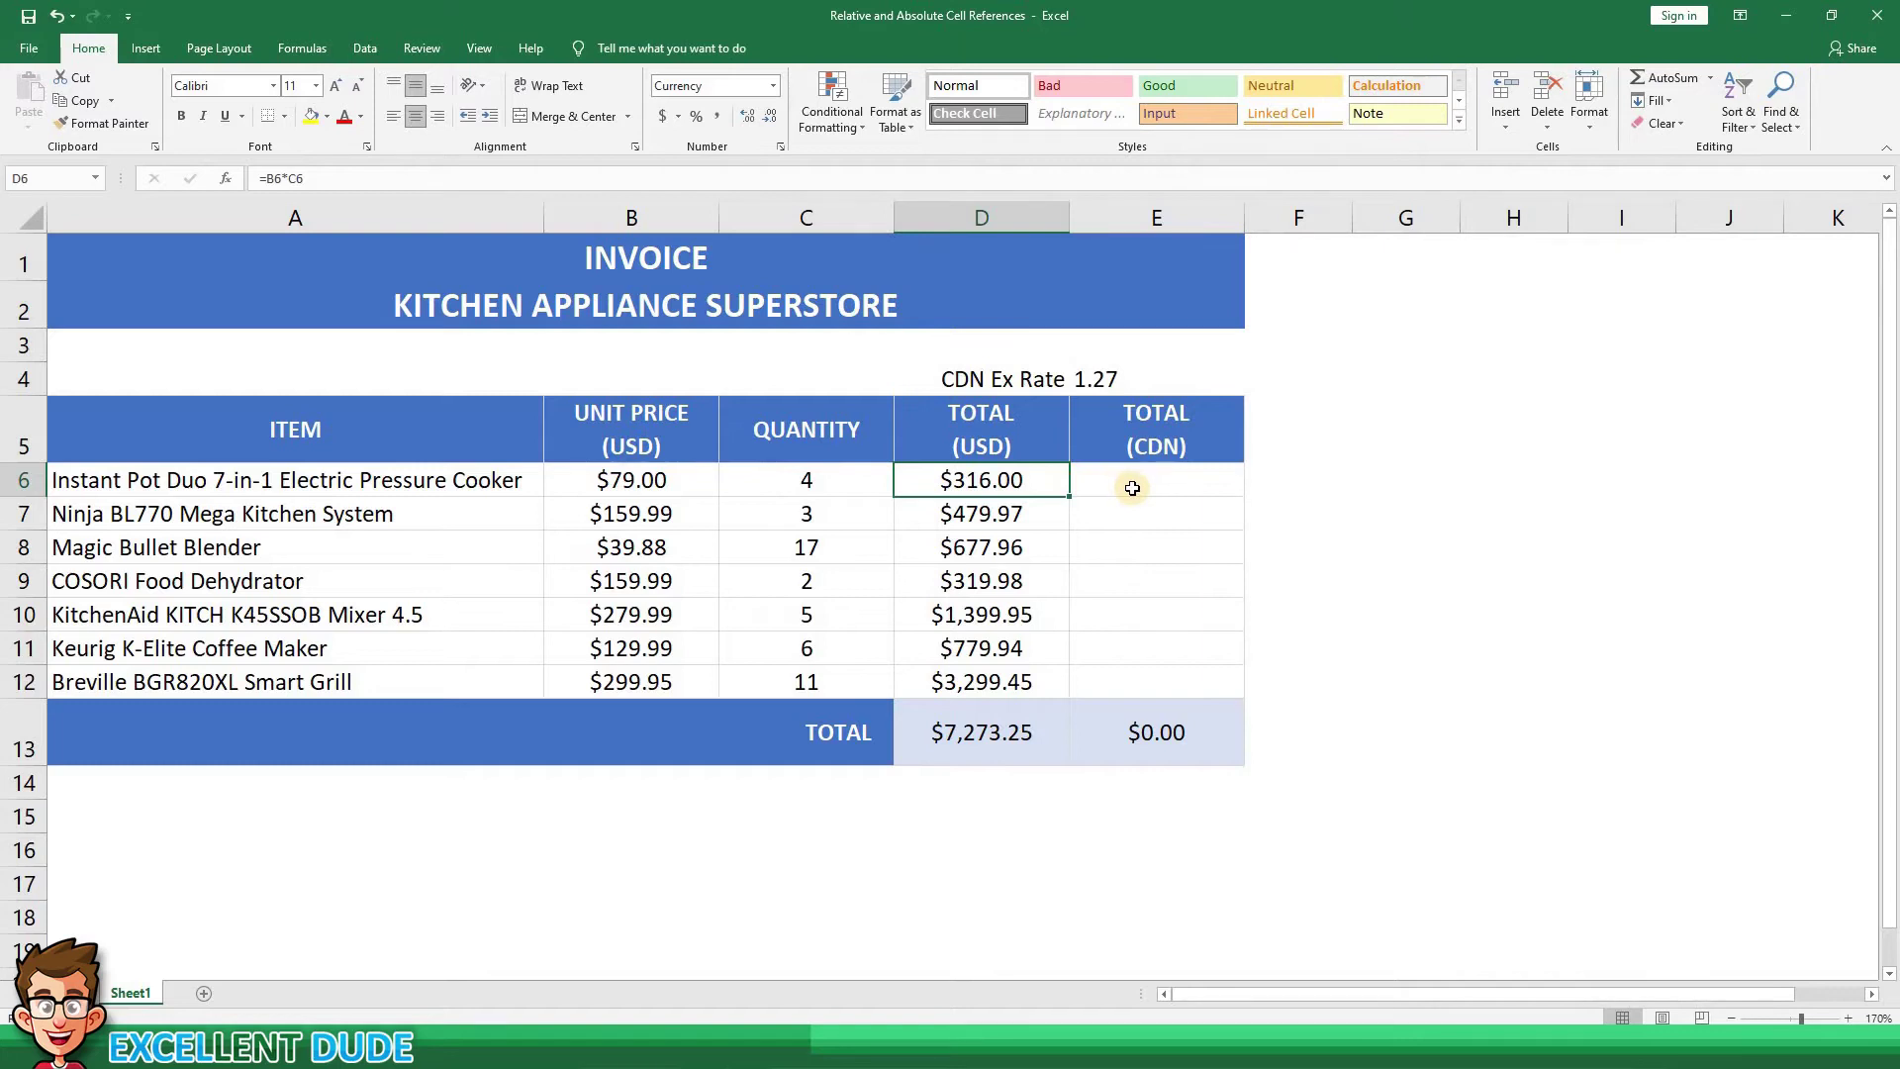
left_click(1099, 381)
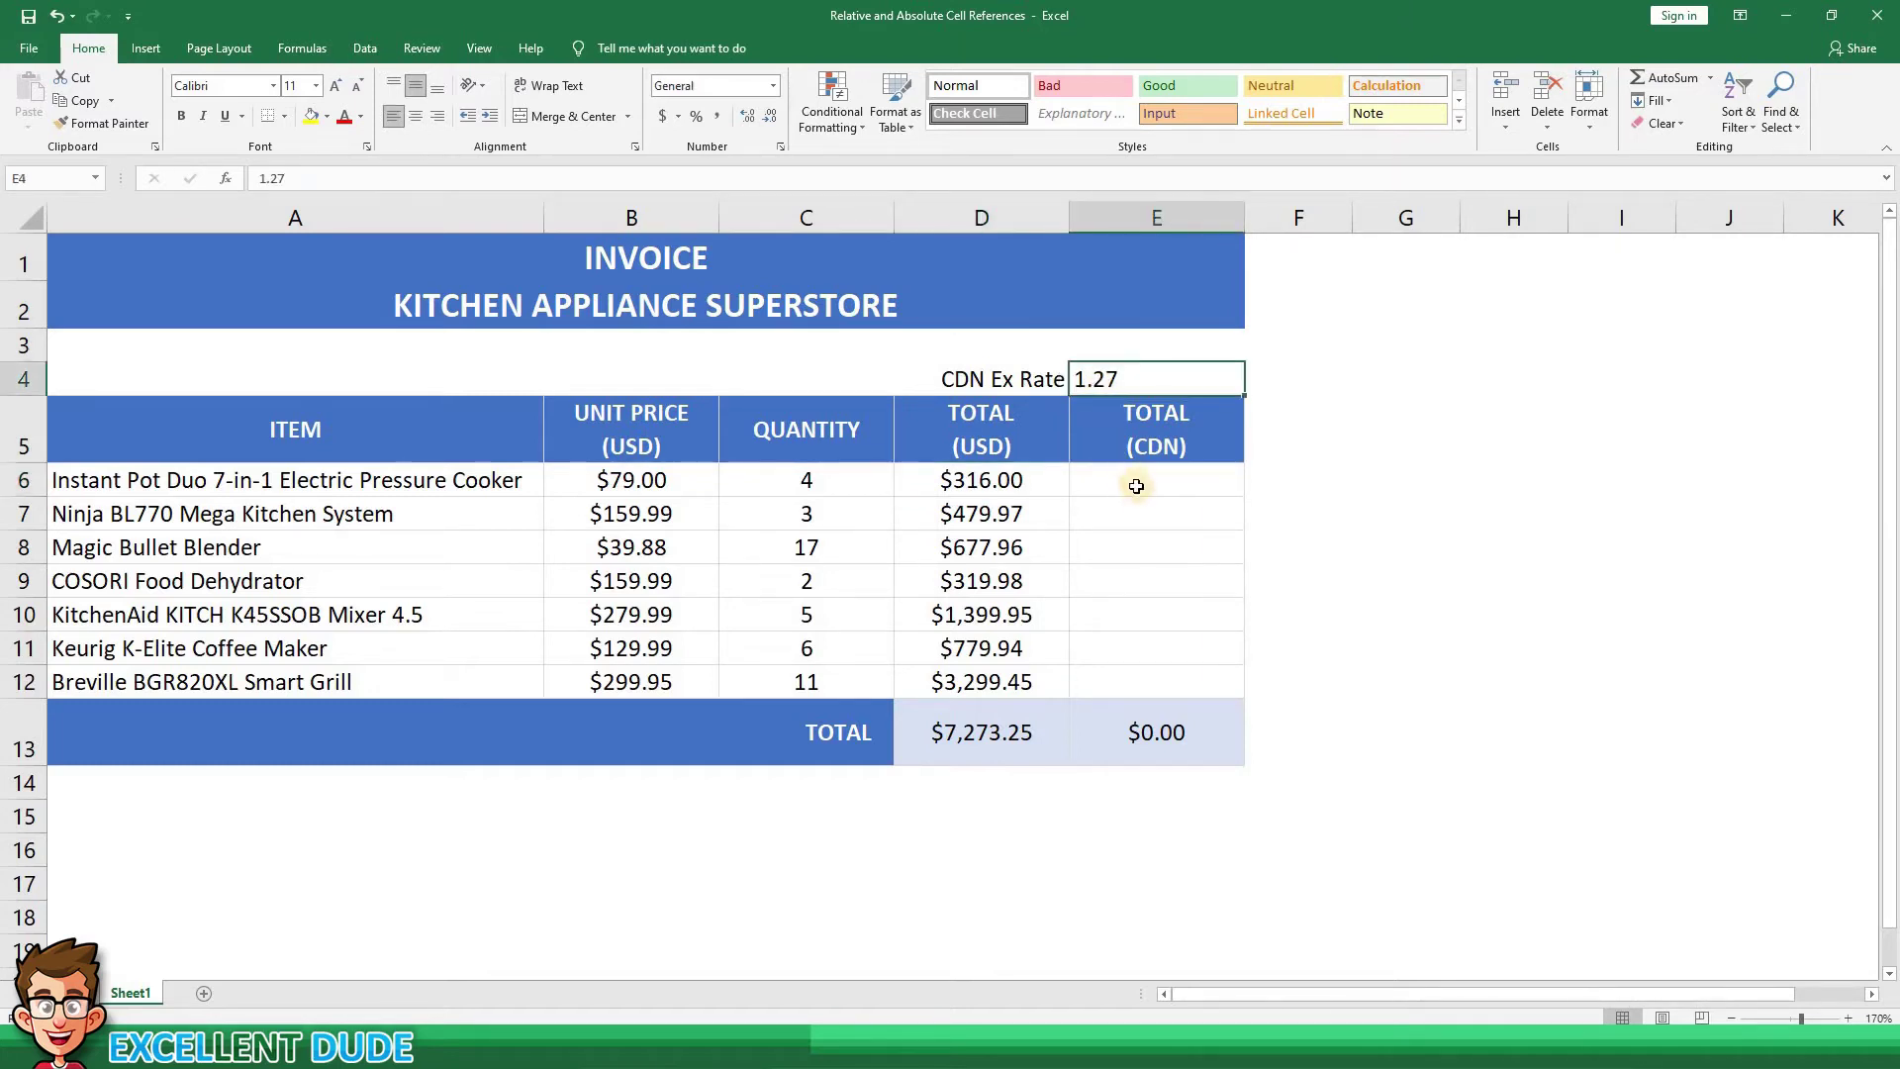
left_click(1136, 486)
type("=")
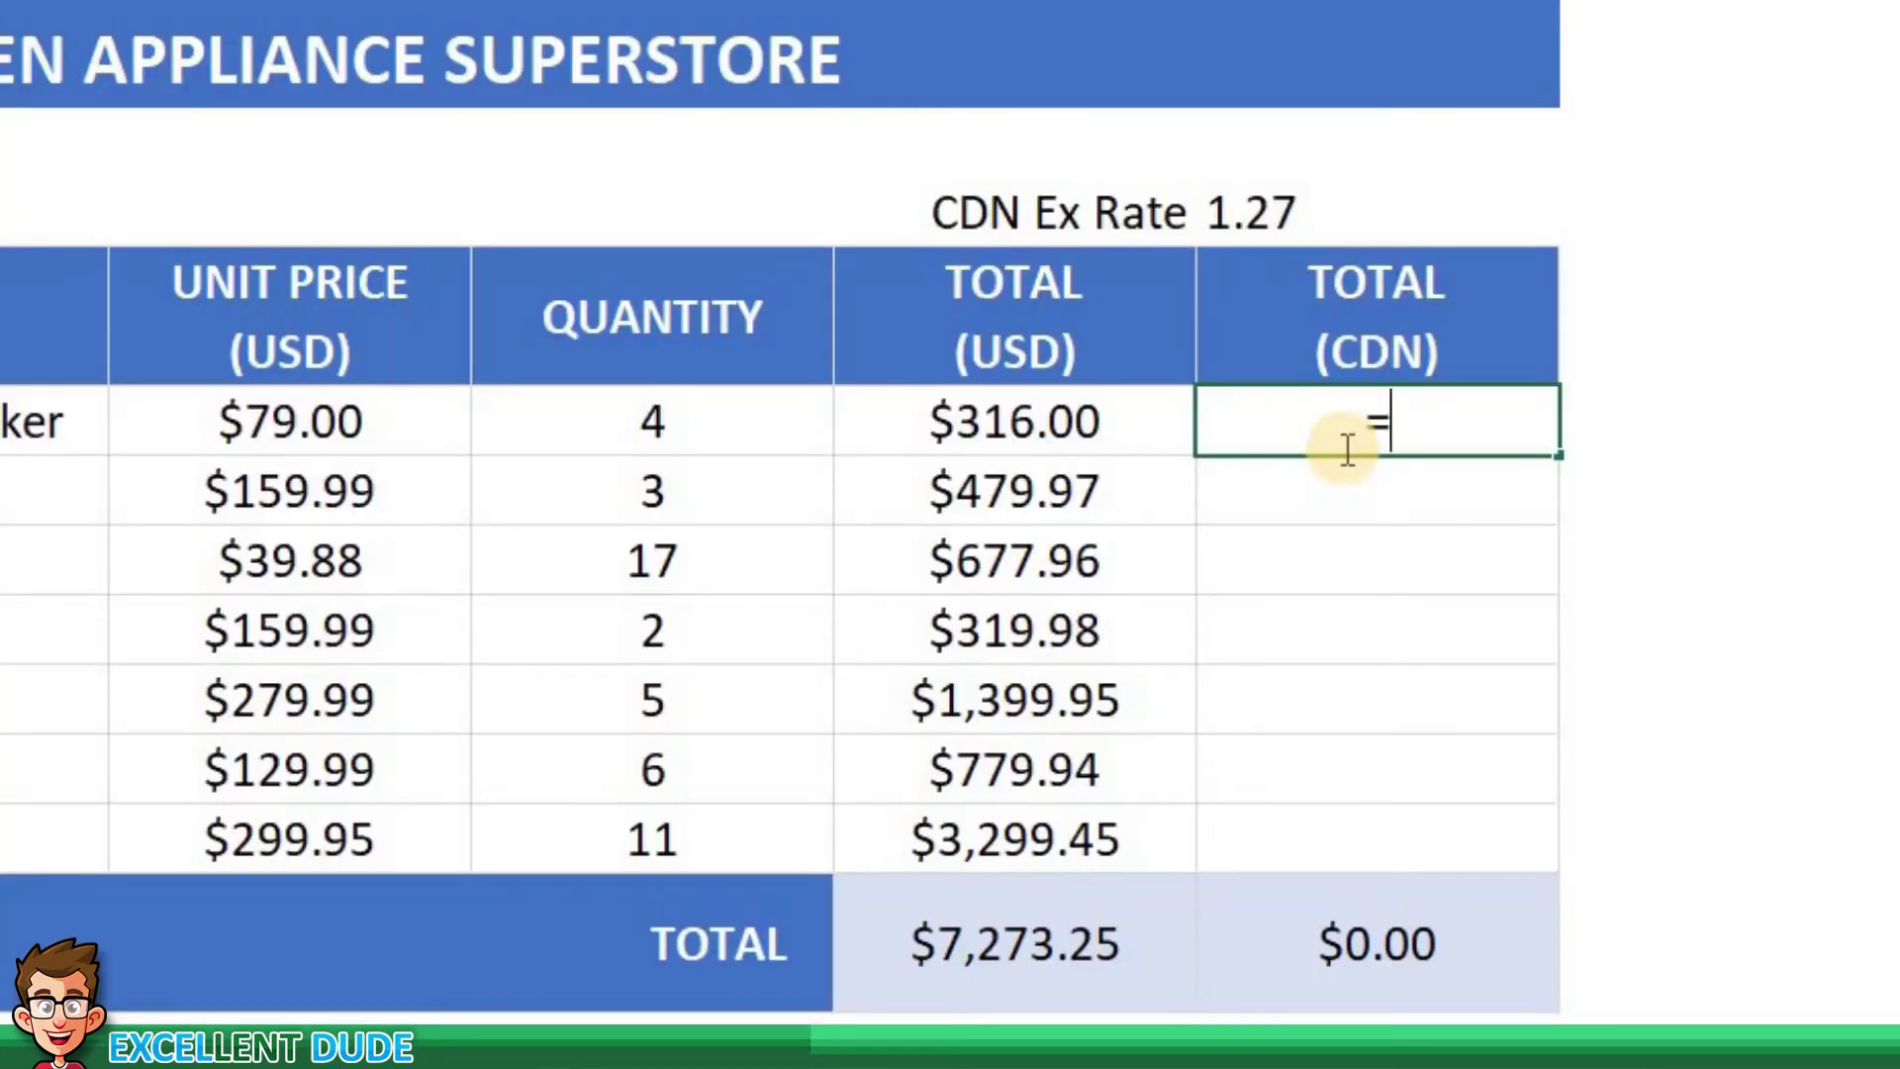
type("d6")
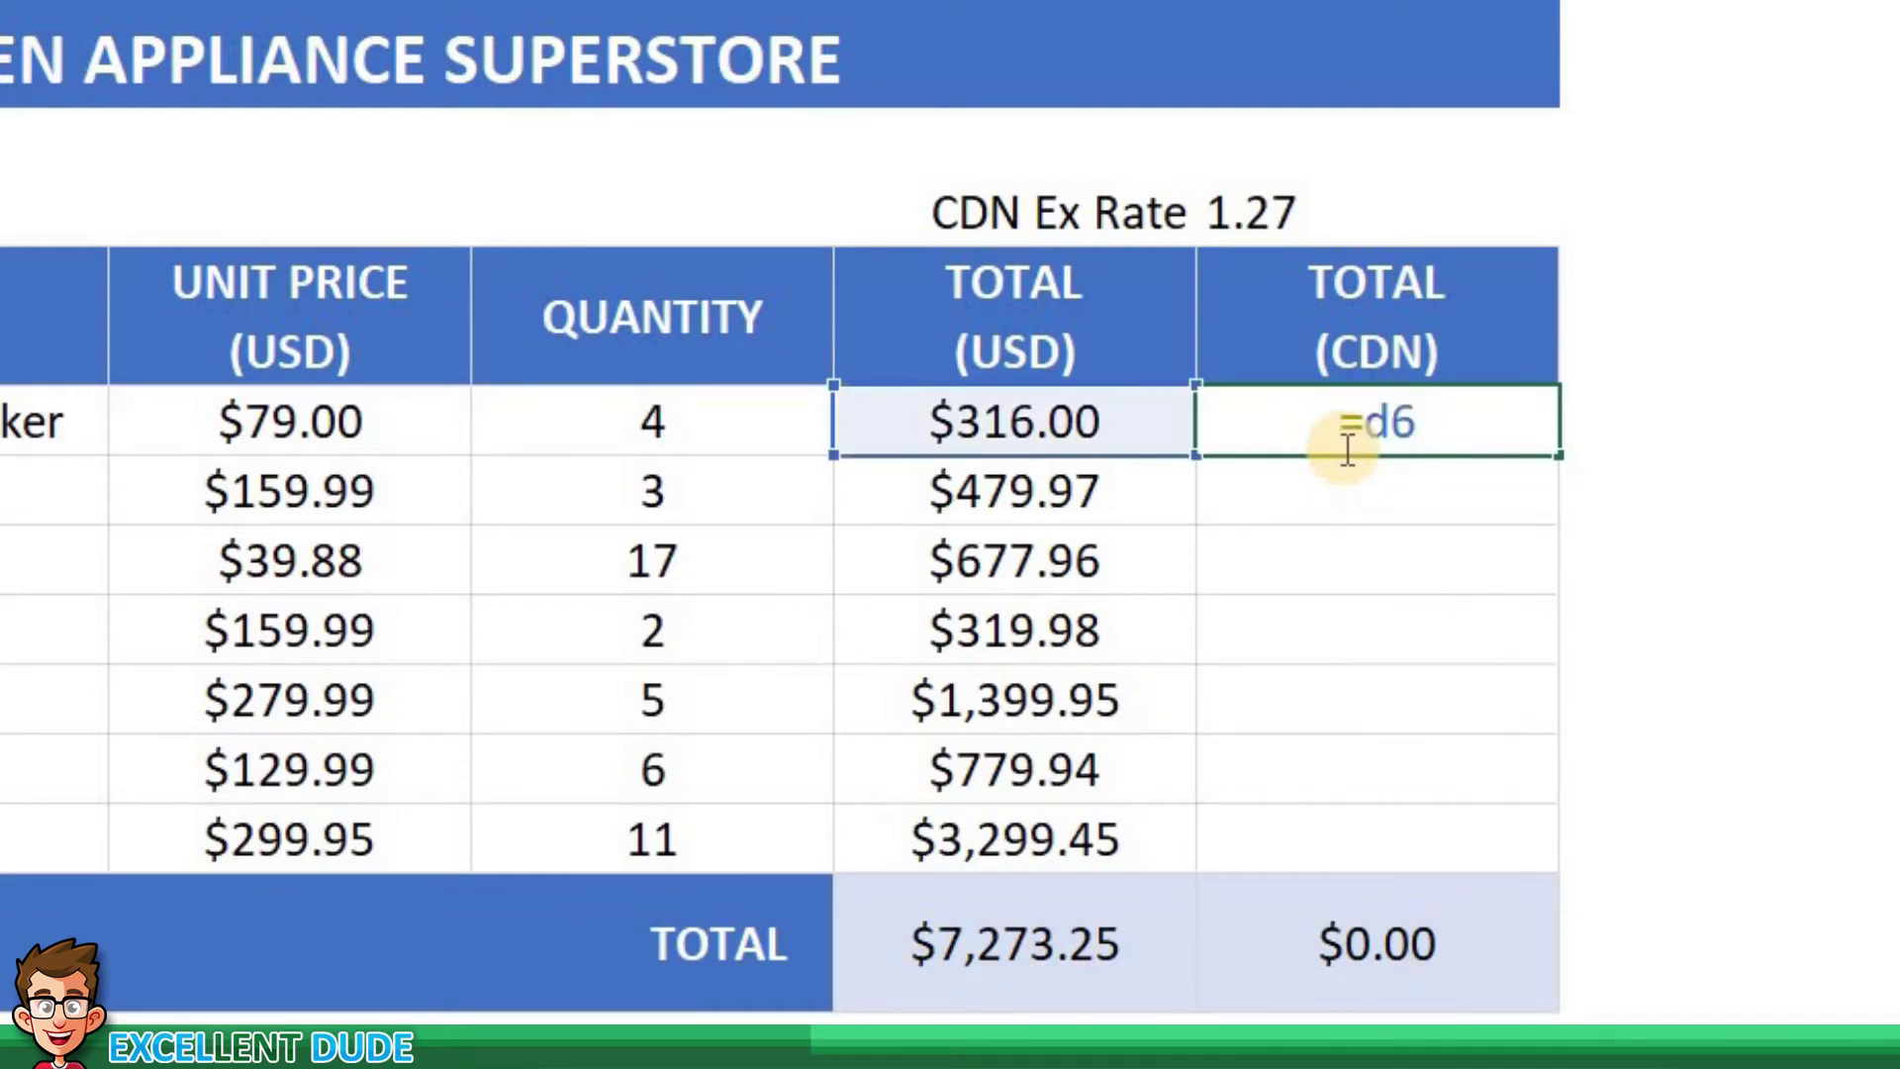
type("*e4")
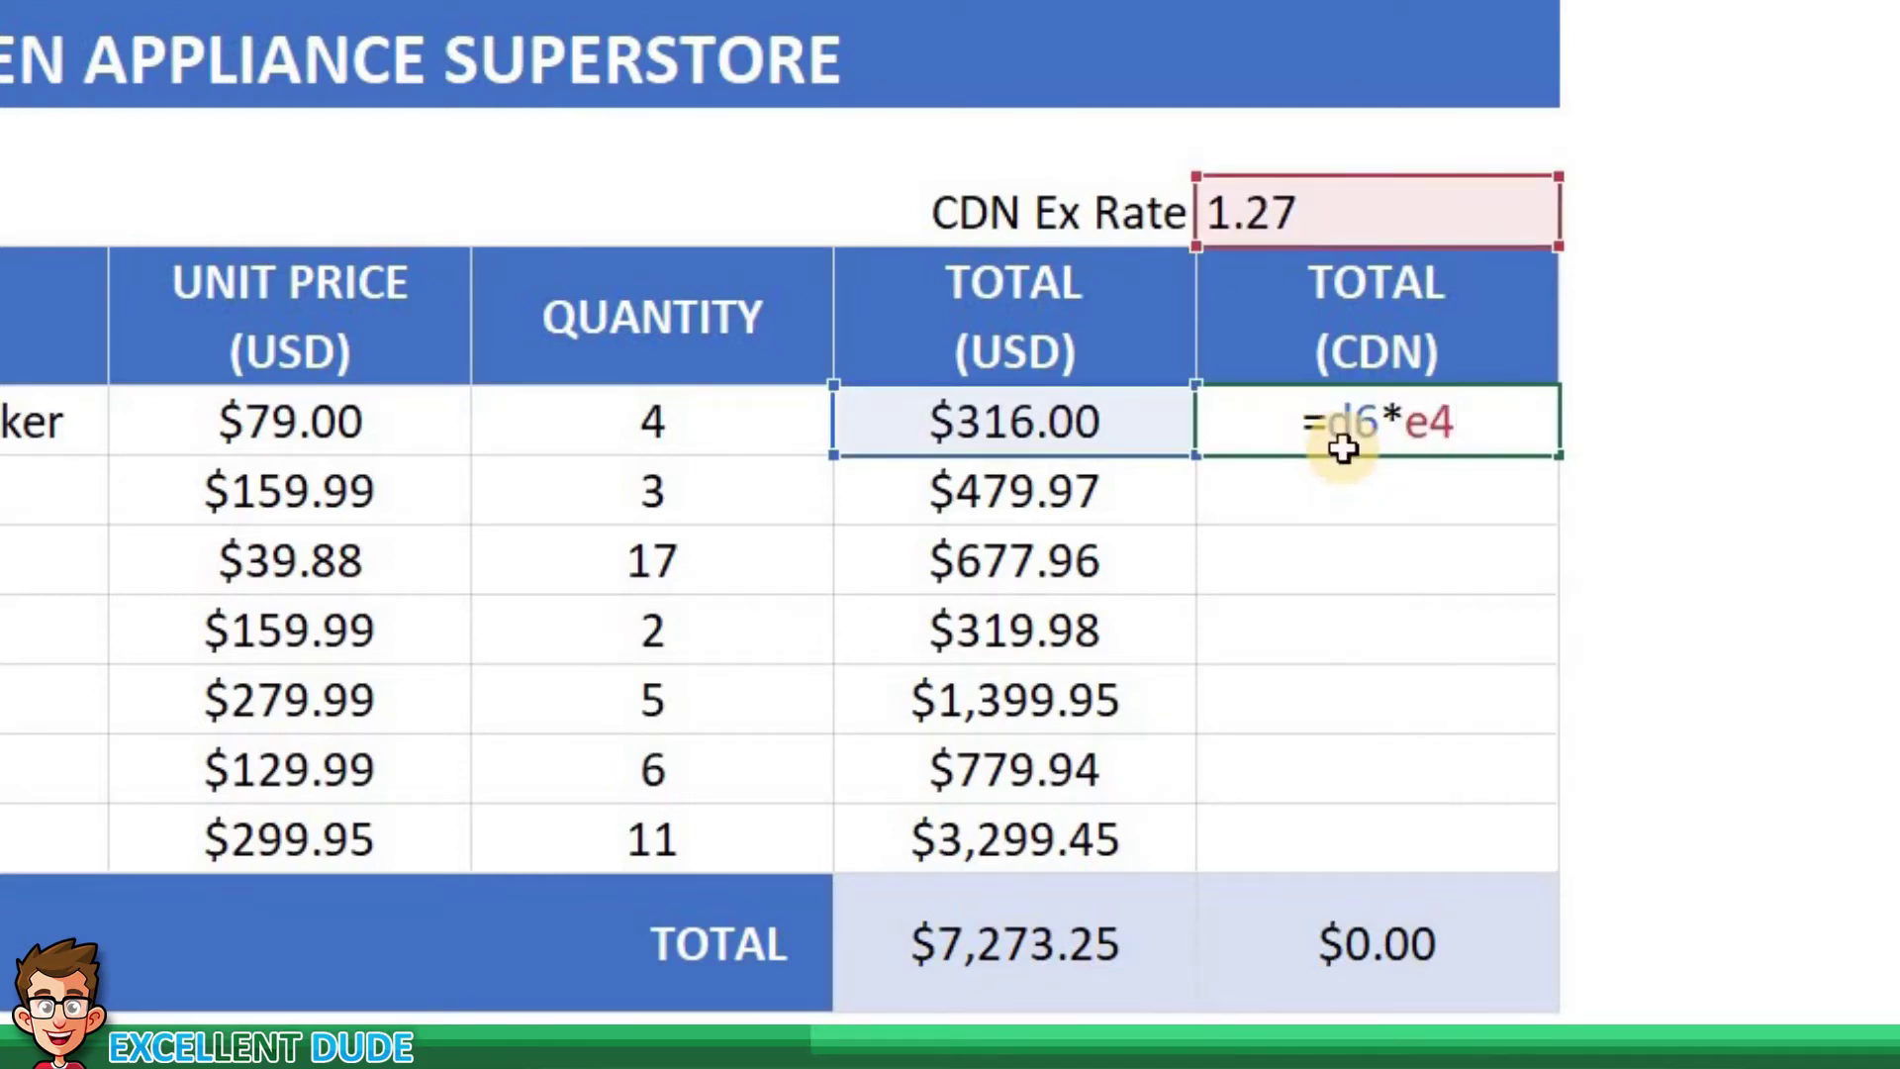
key("Return")
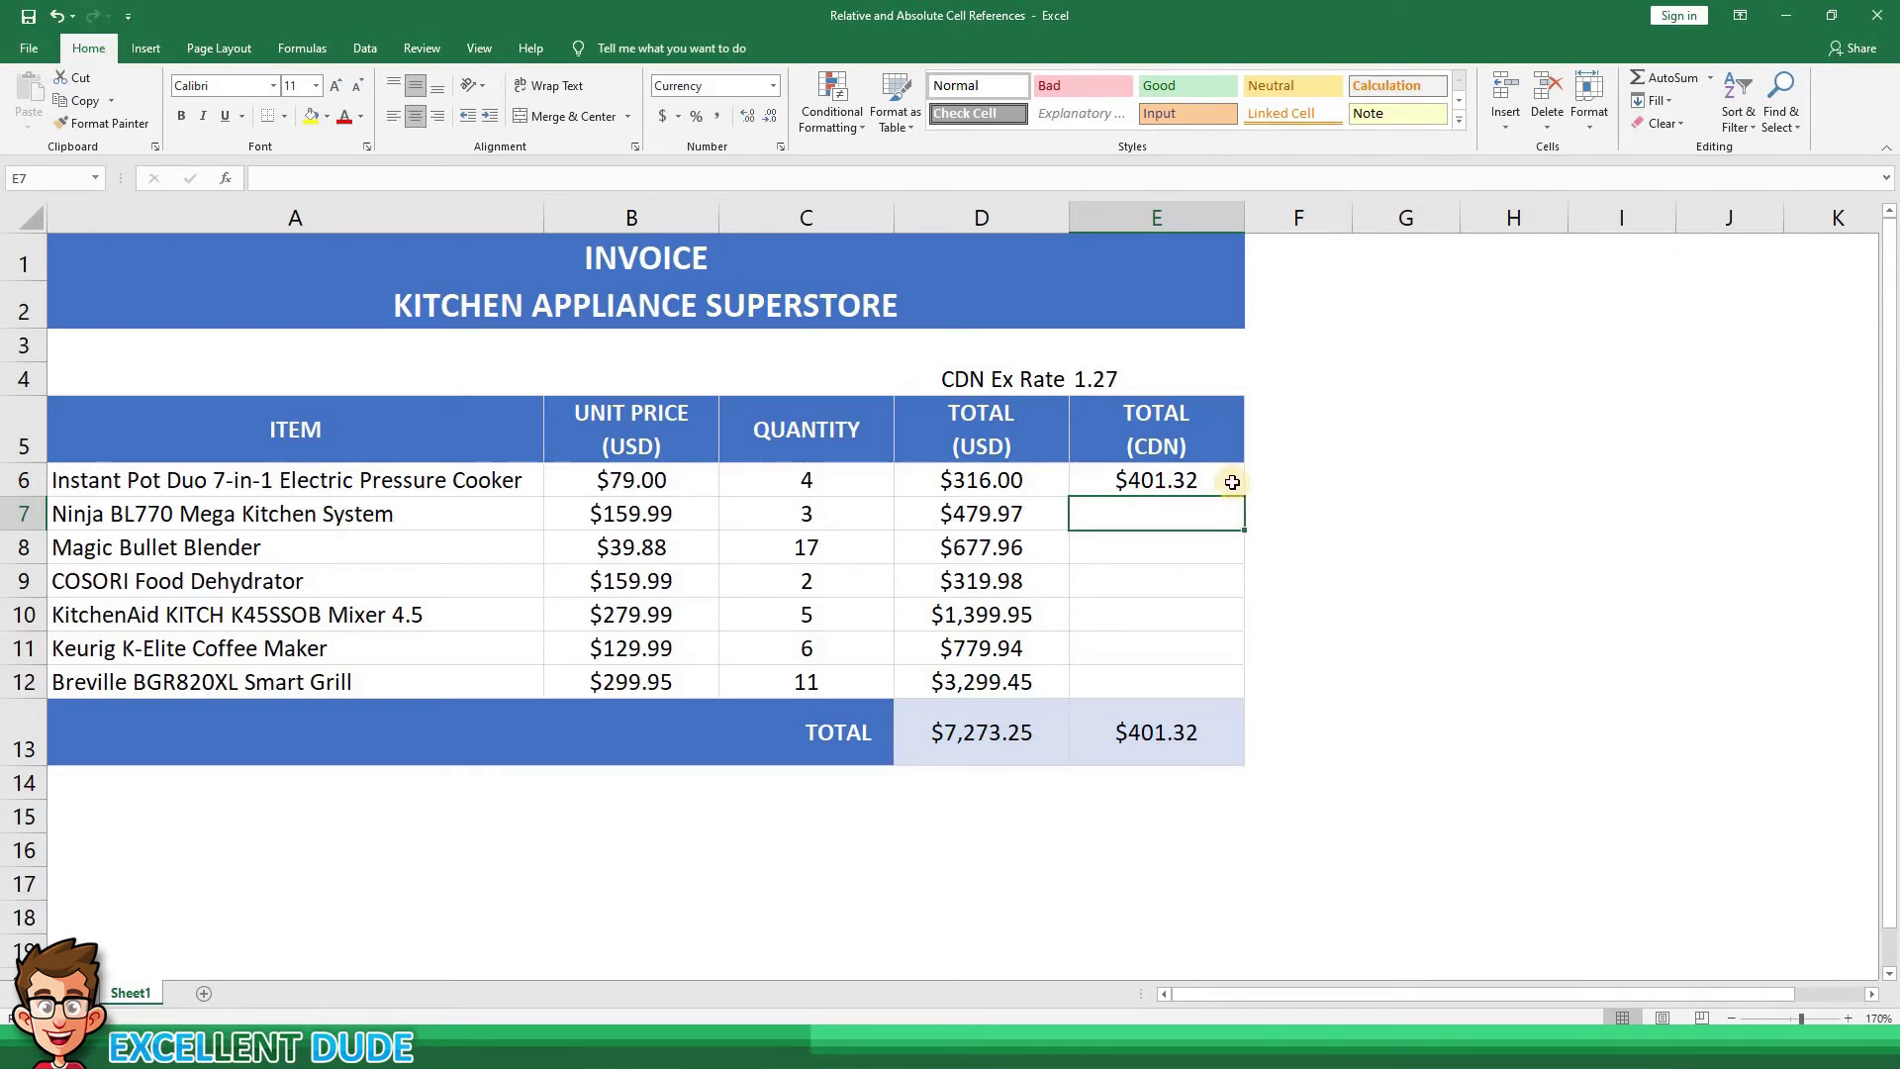
Copy the CDN total formula from E6 down through E12
left_click(1231, 482)
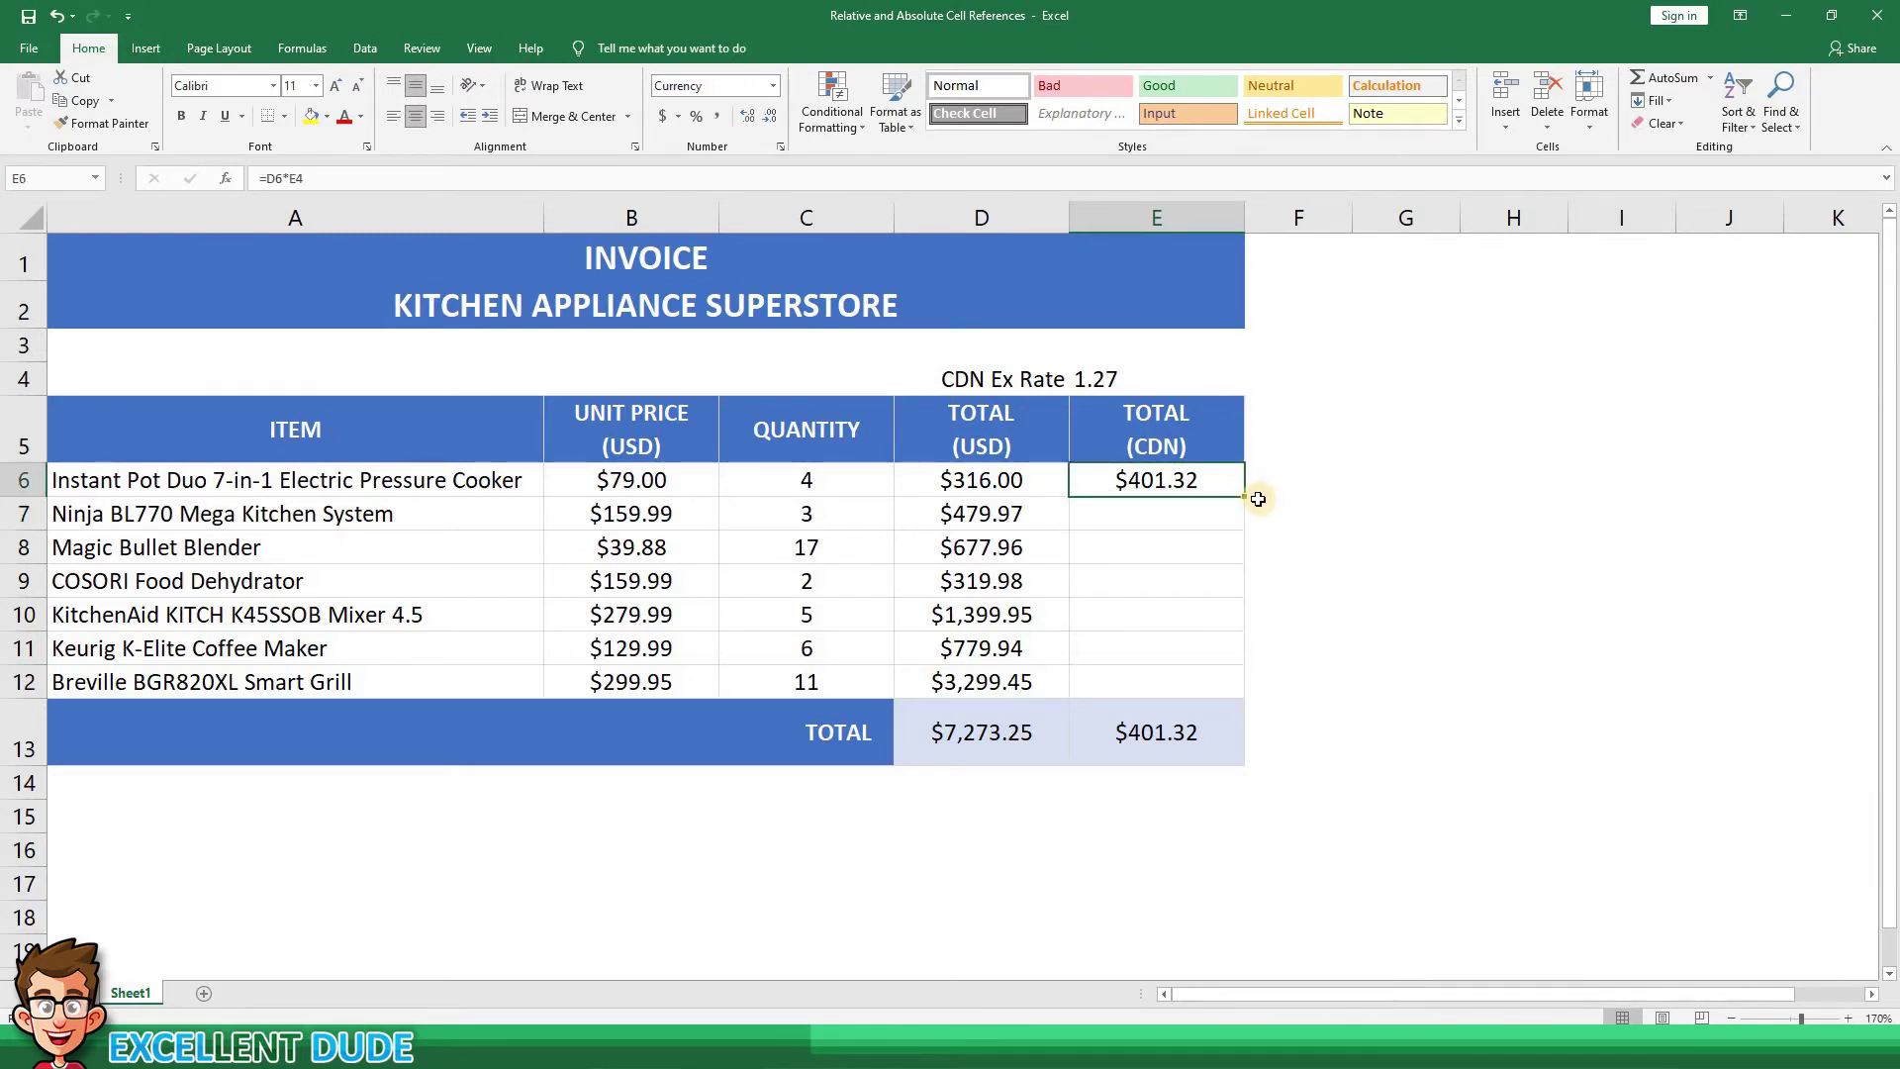
left_click_drag(1243, 496, 1334, 659)
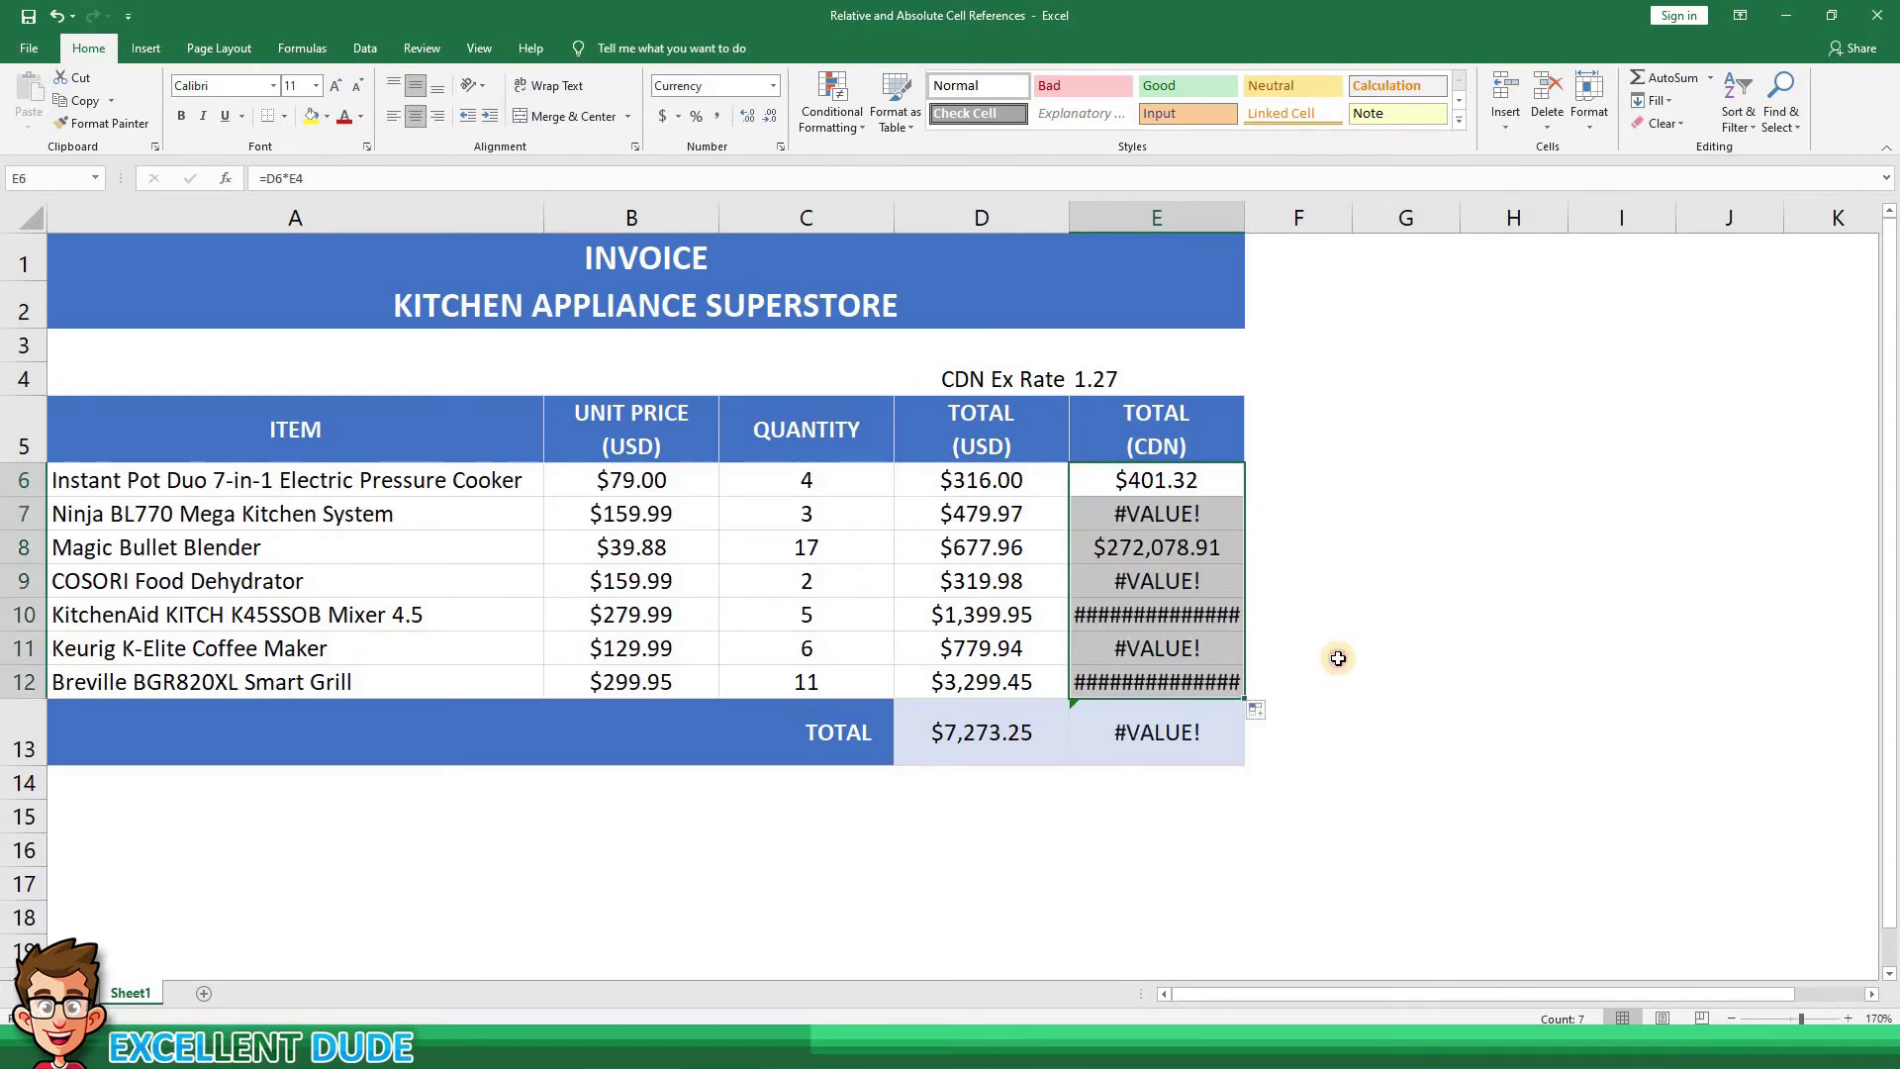
left_click(1338, 658)
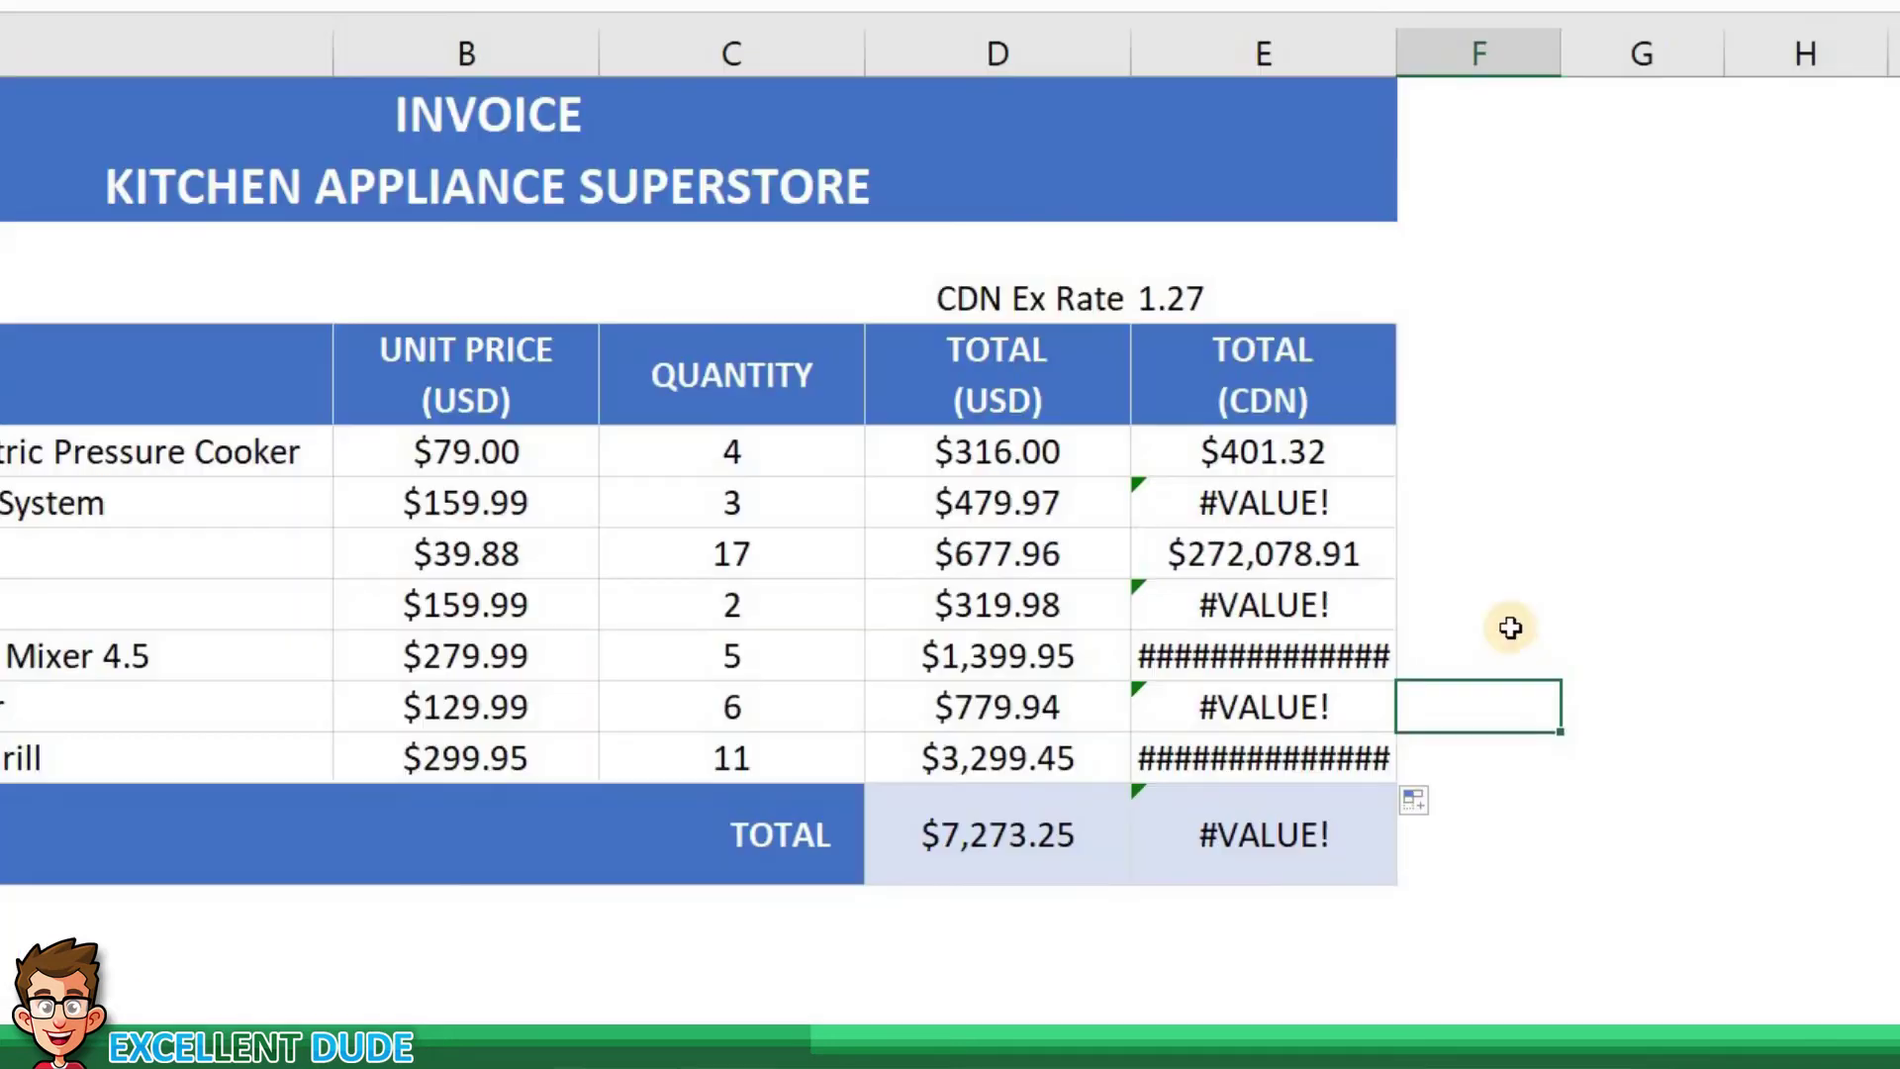
Inspect the copied CDN total formulas in E7 through E10 and compare their references with E6 and the exchange rate cell E4
double_click(1293, 504)
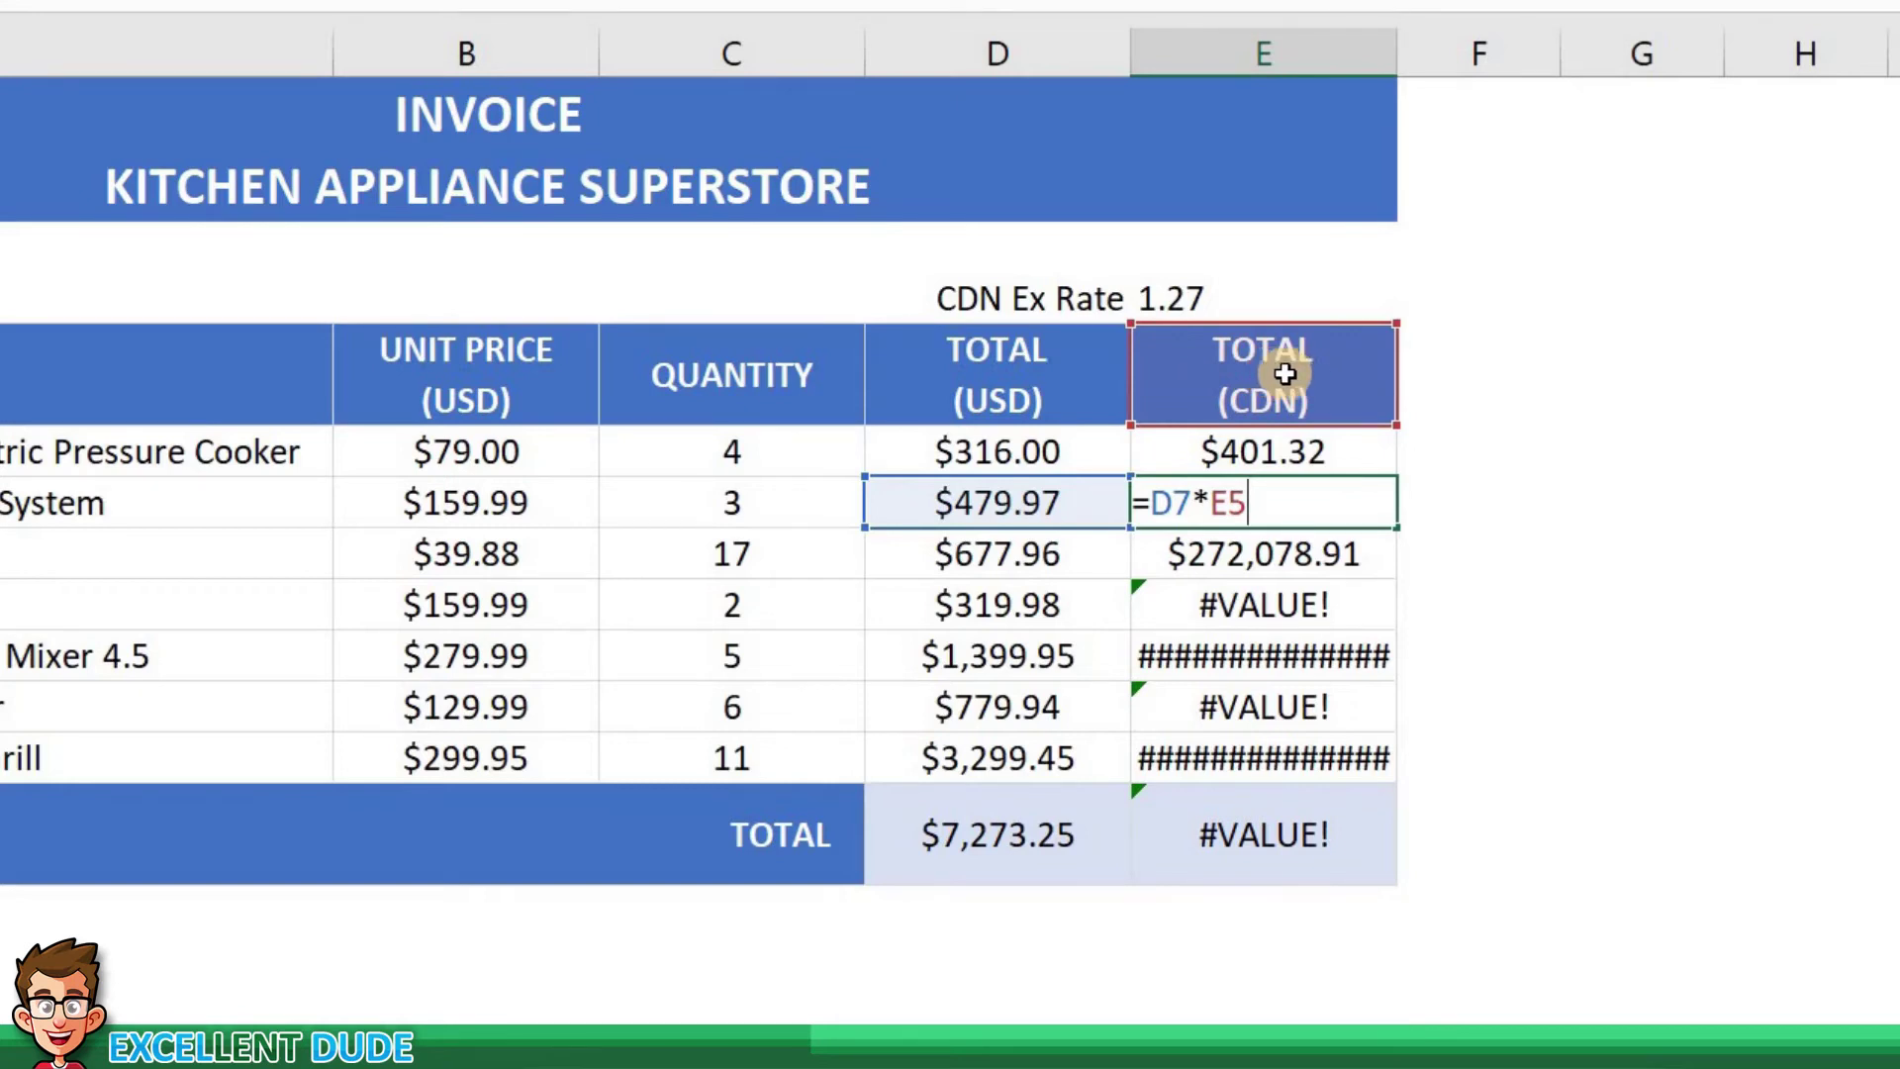
key("Return")
key("F2")
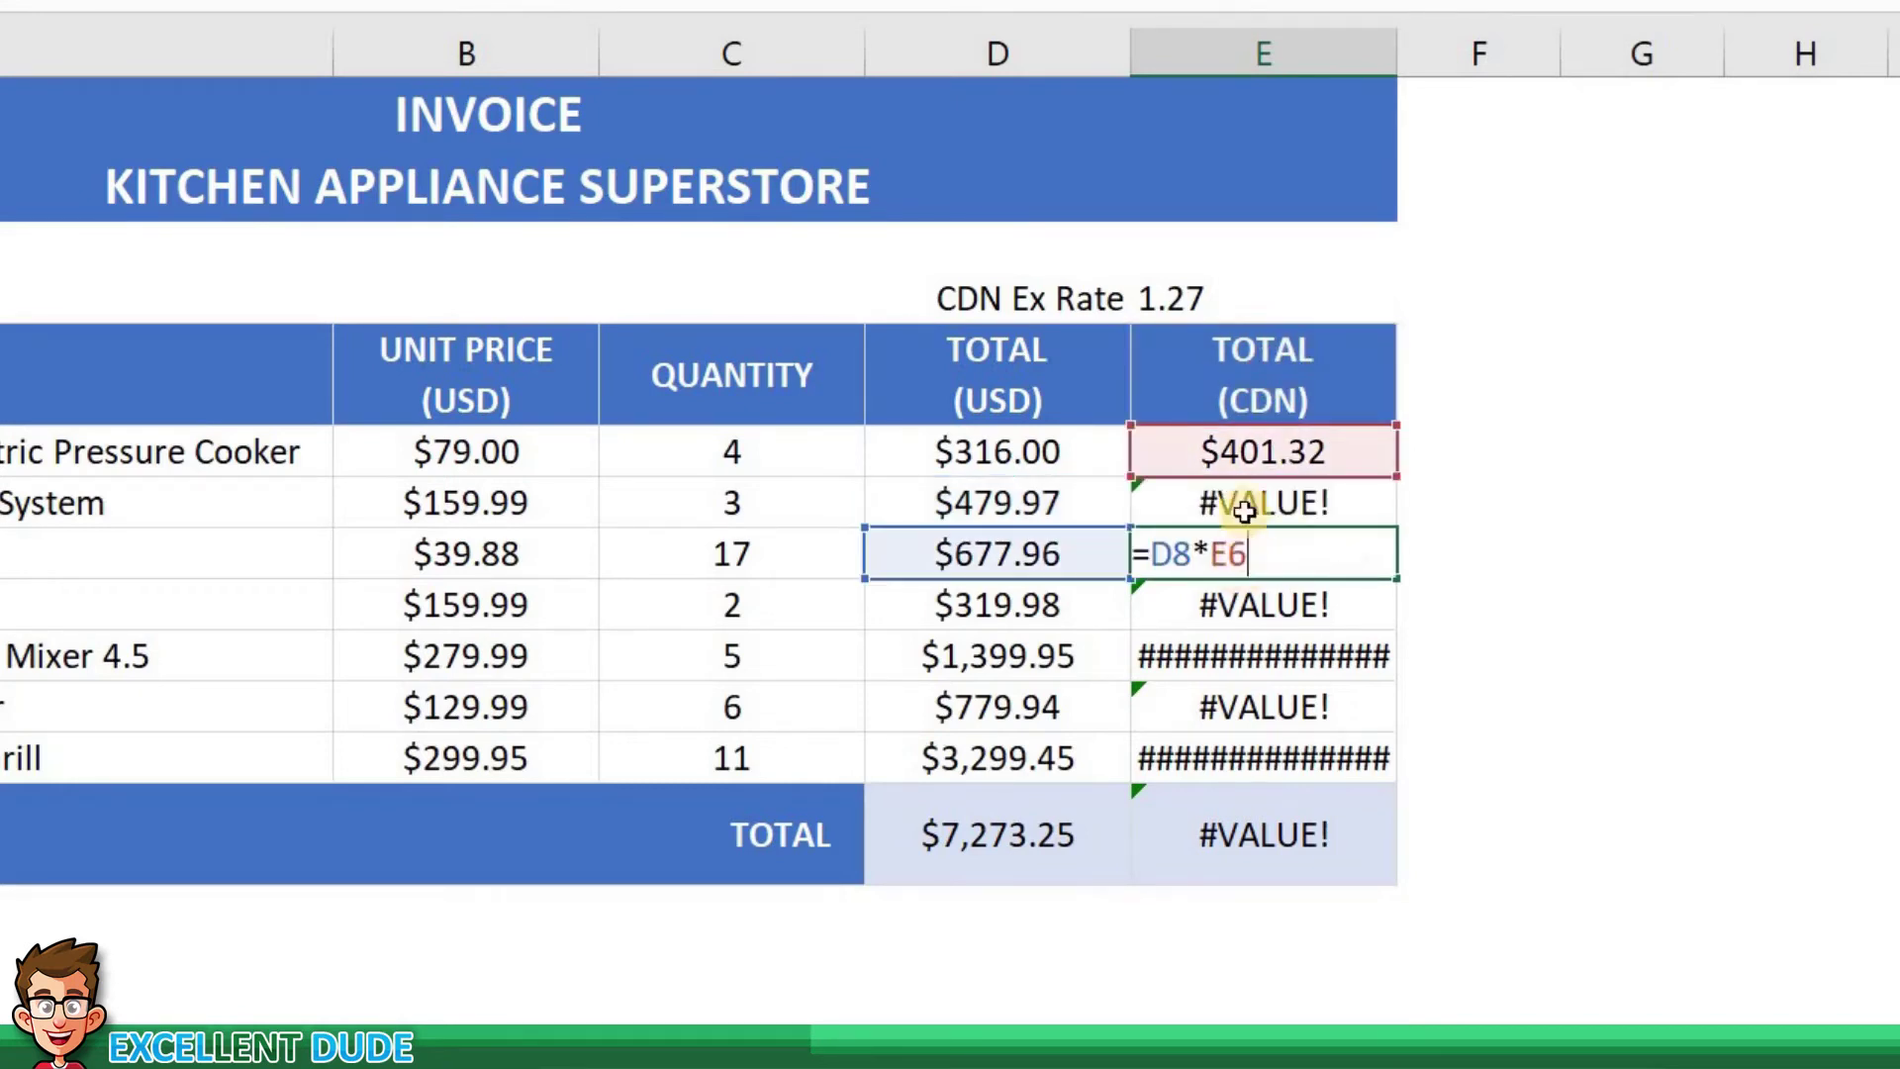
key("Return")
key("F2")
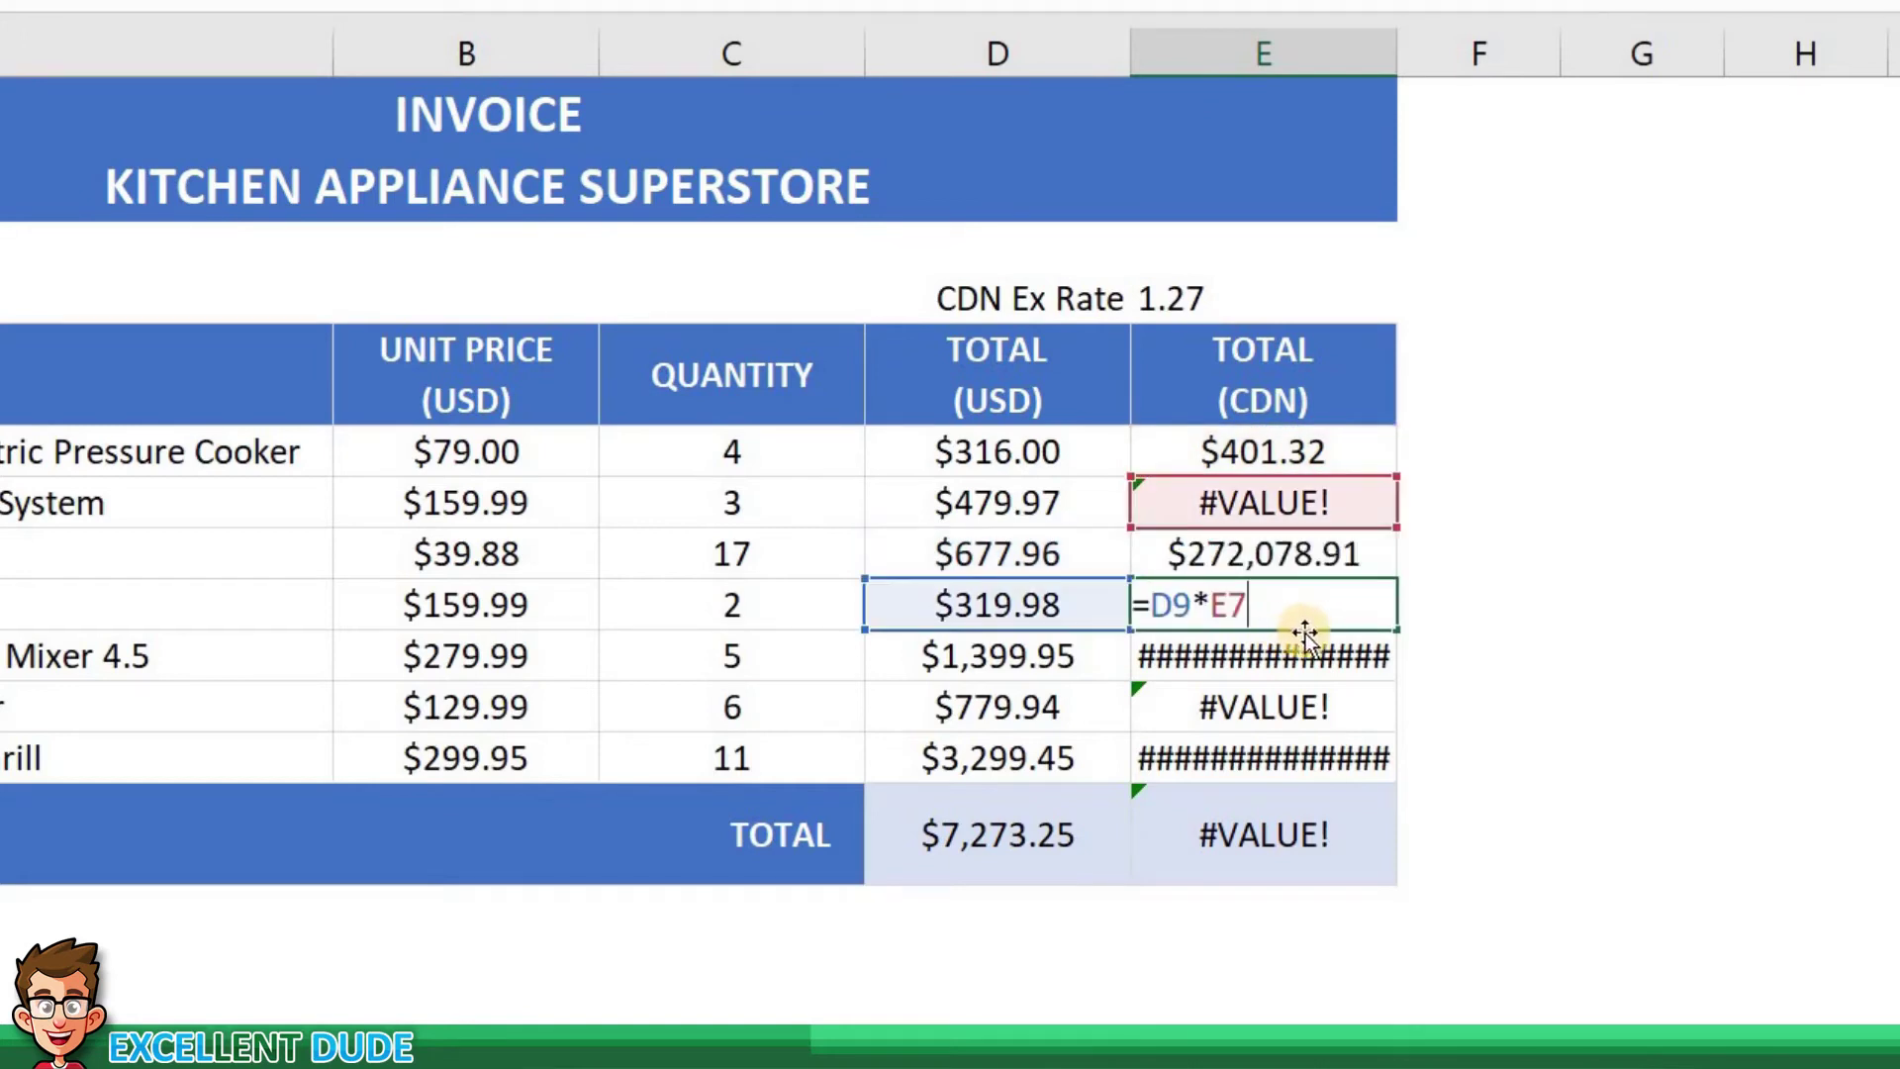
key("Return")
key("F2")
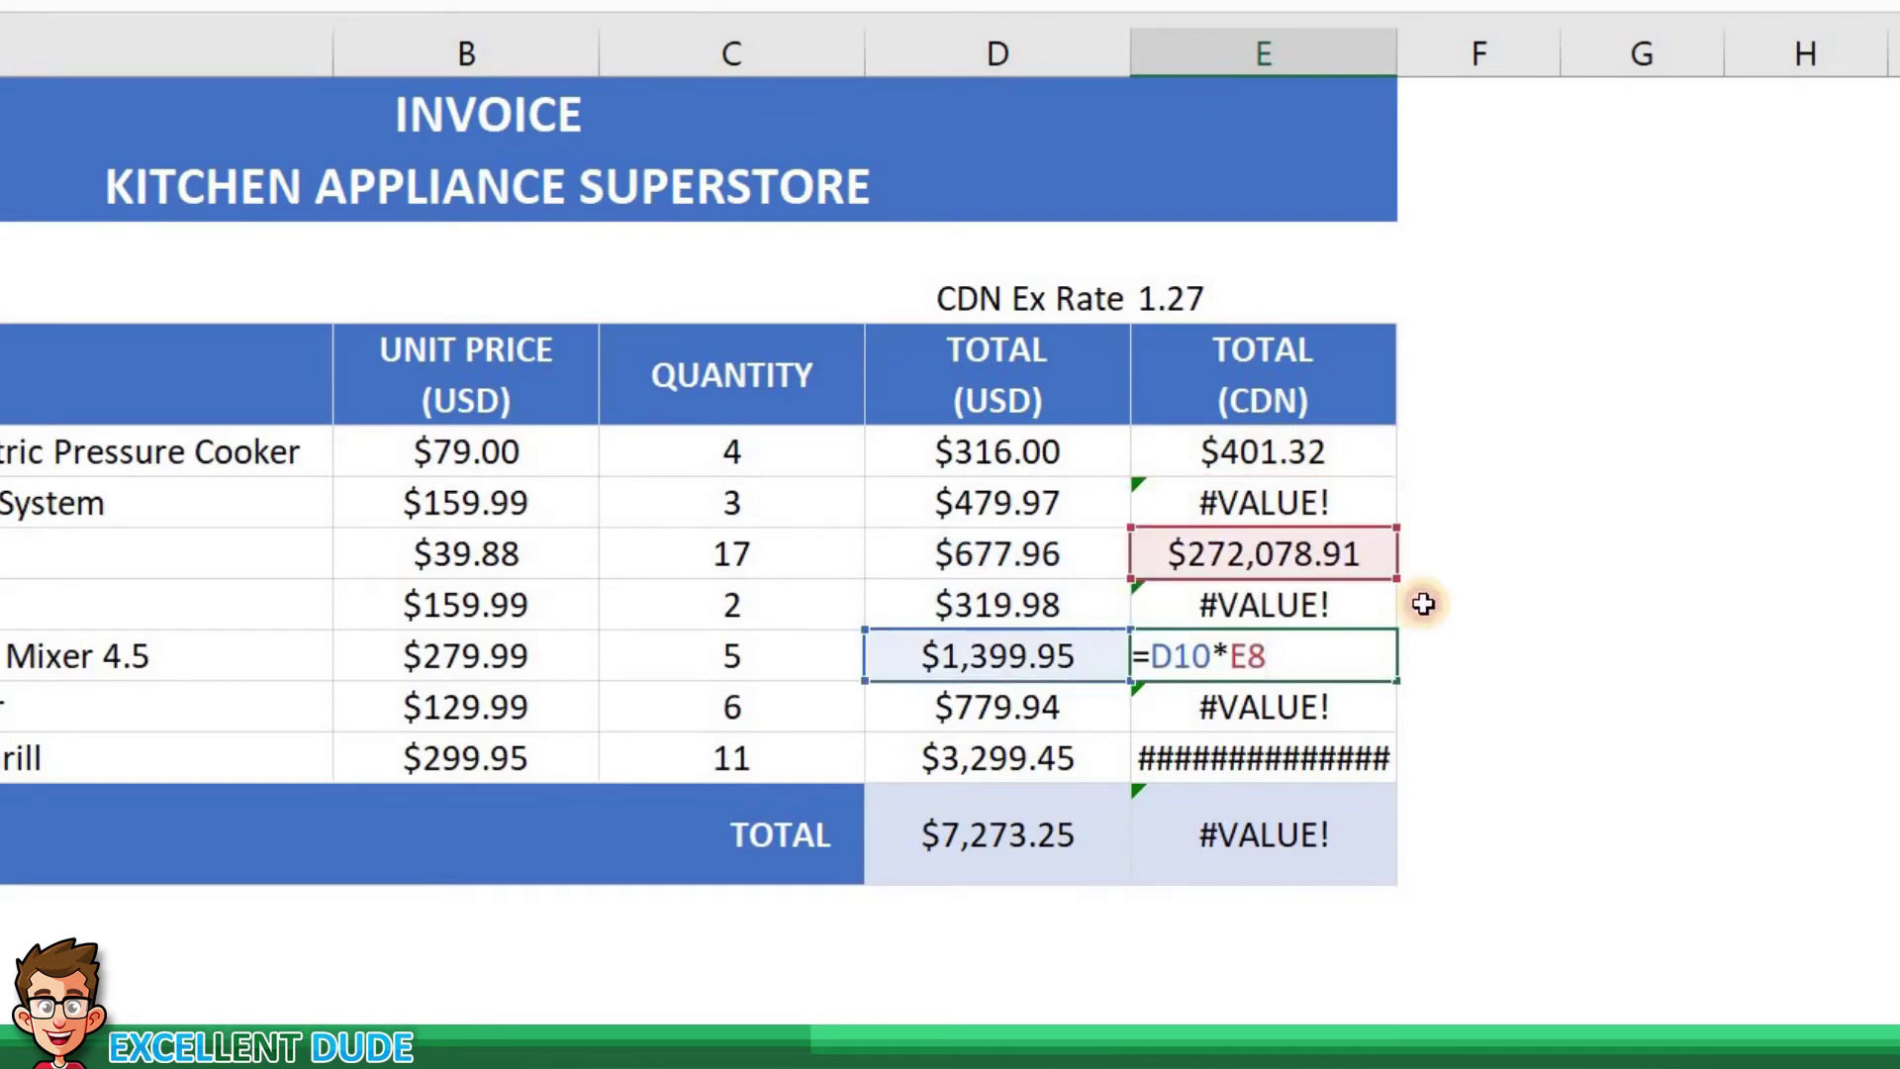
left_click(1424, 600)
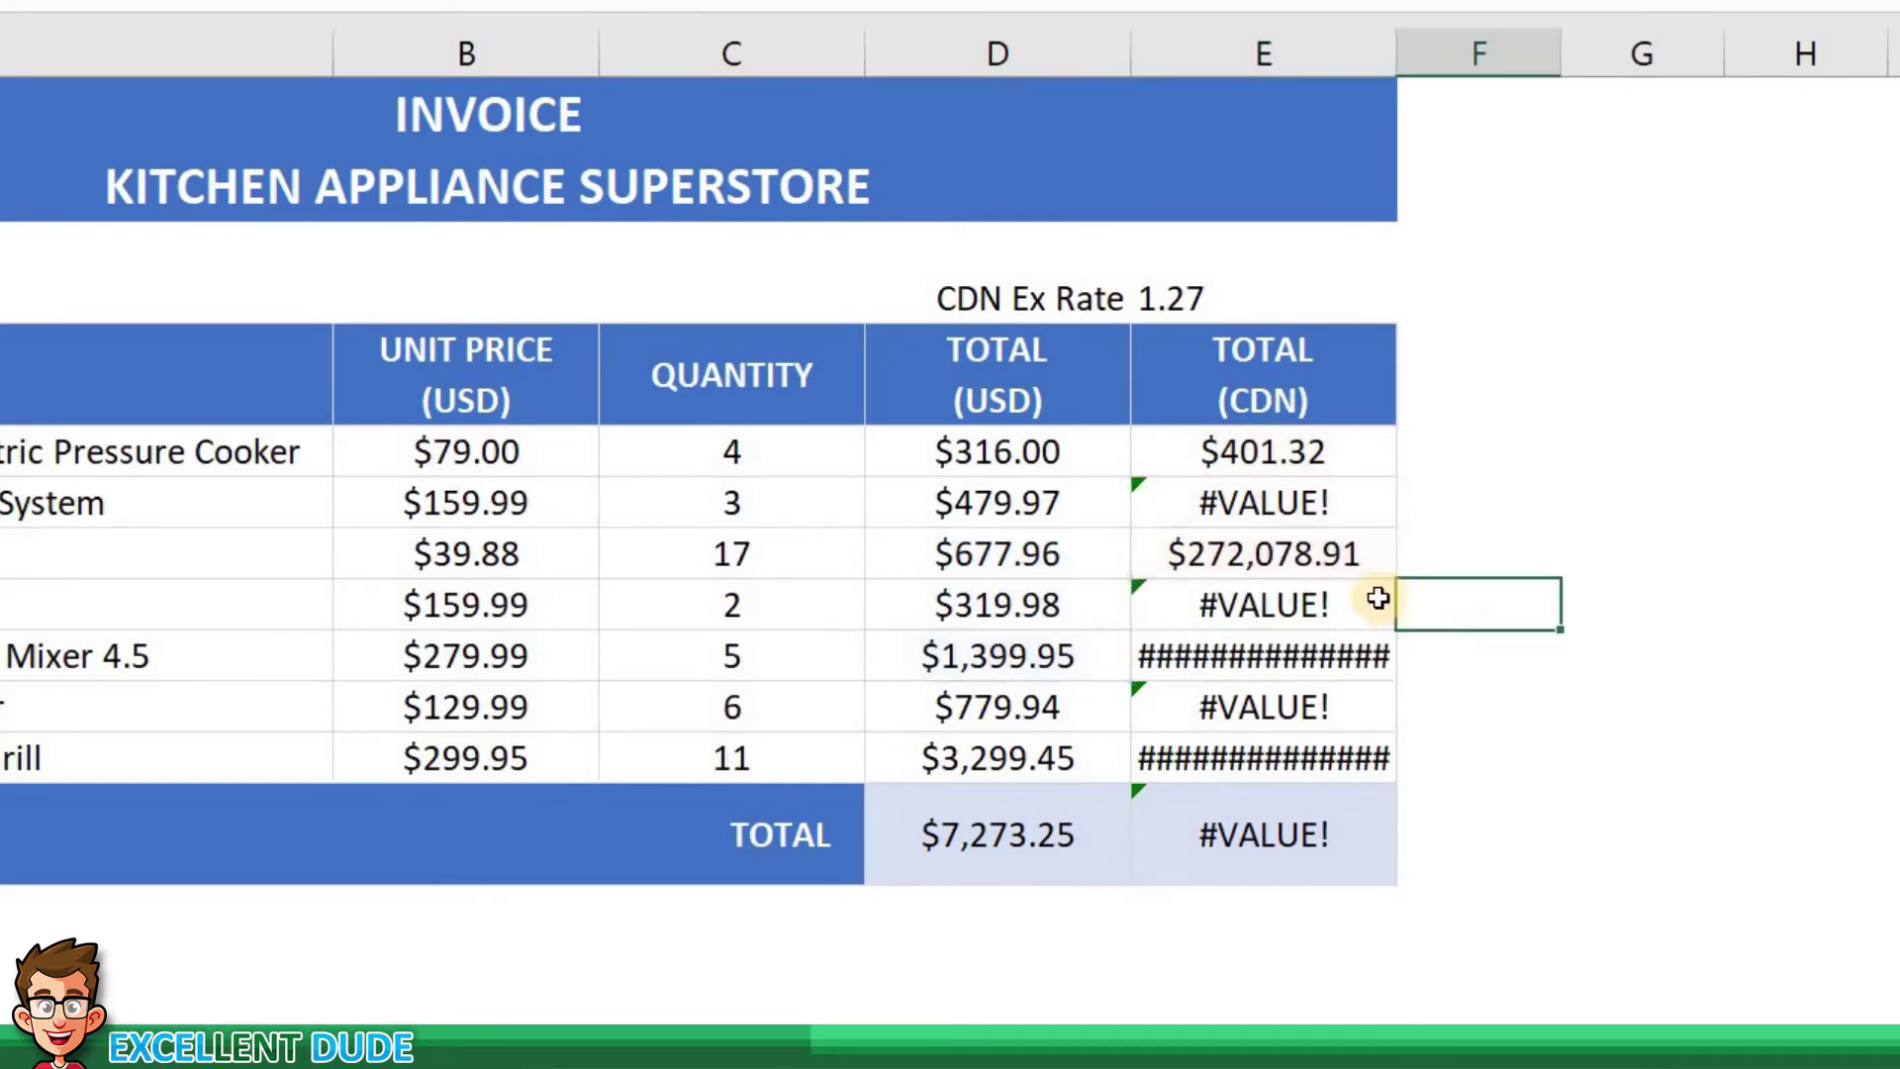
left_click(1291, 457)
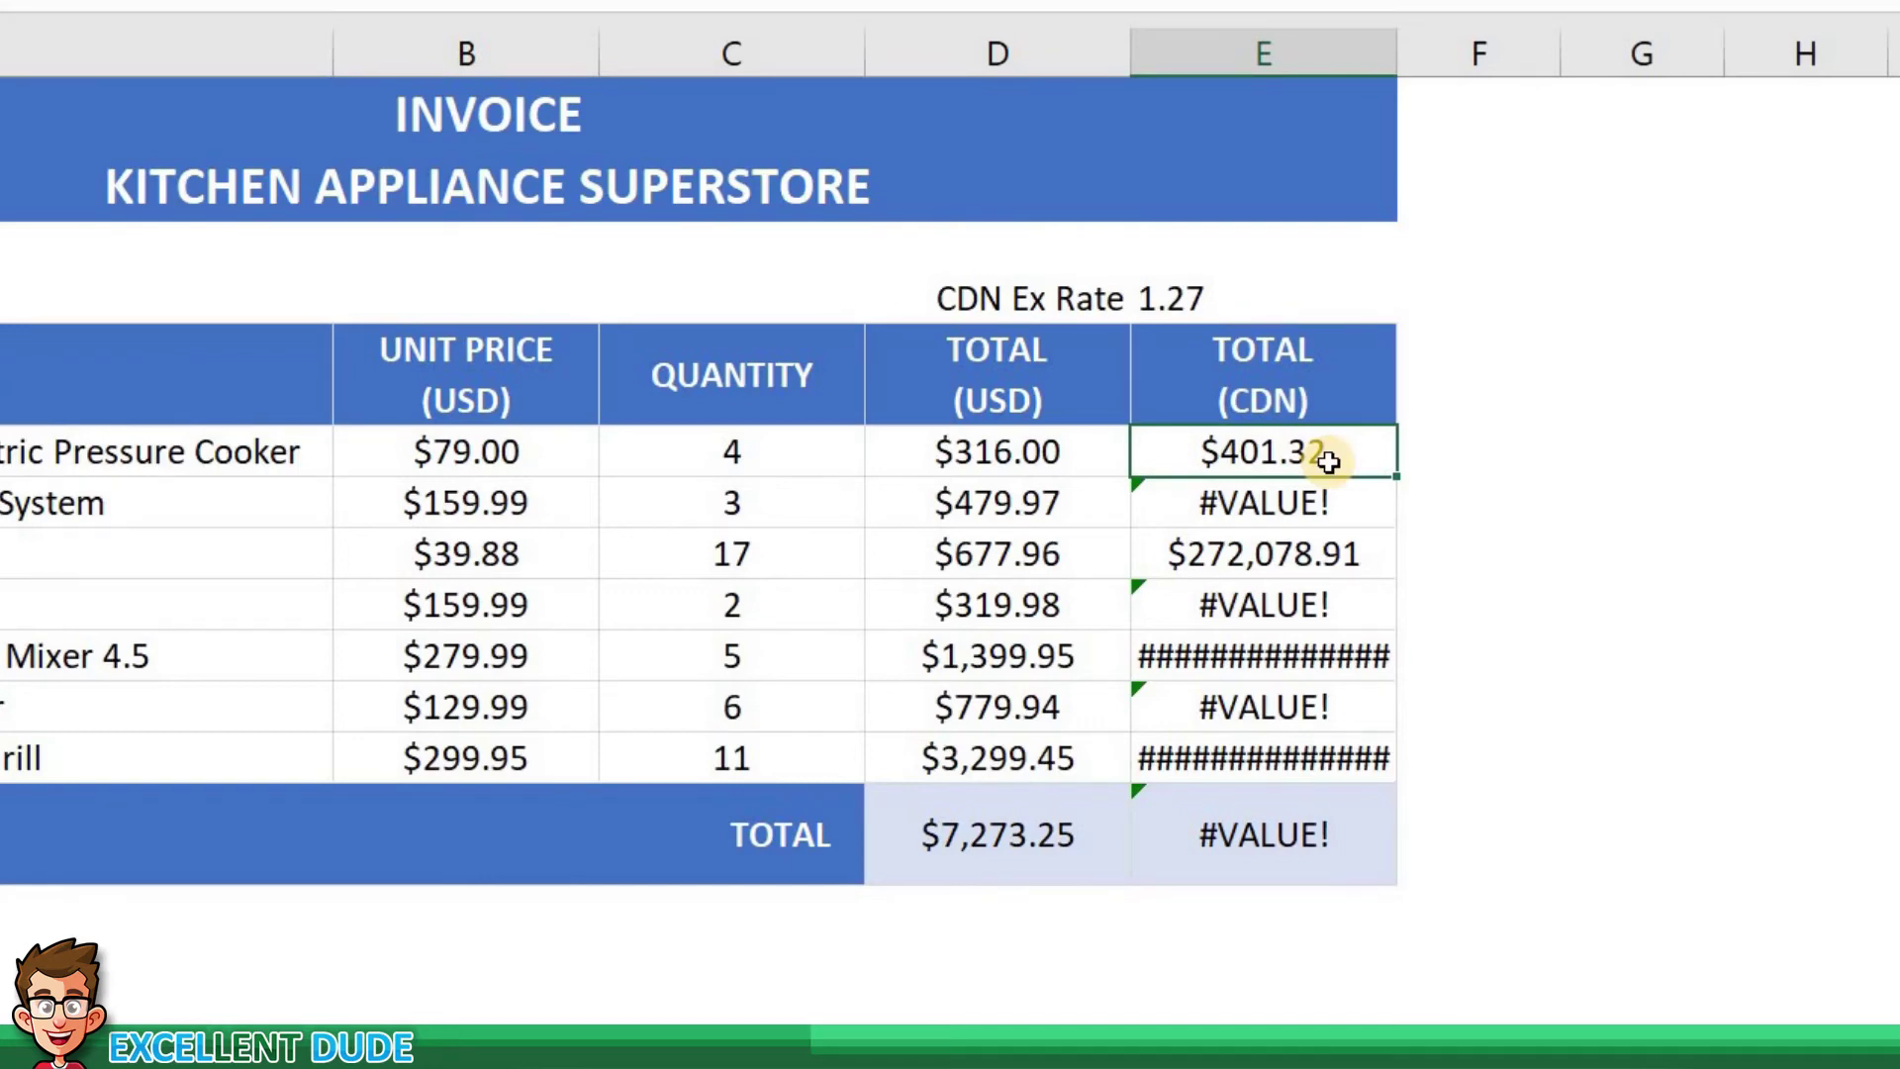
left_click(1209, 307)
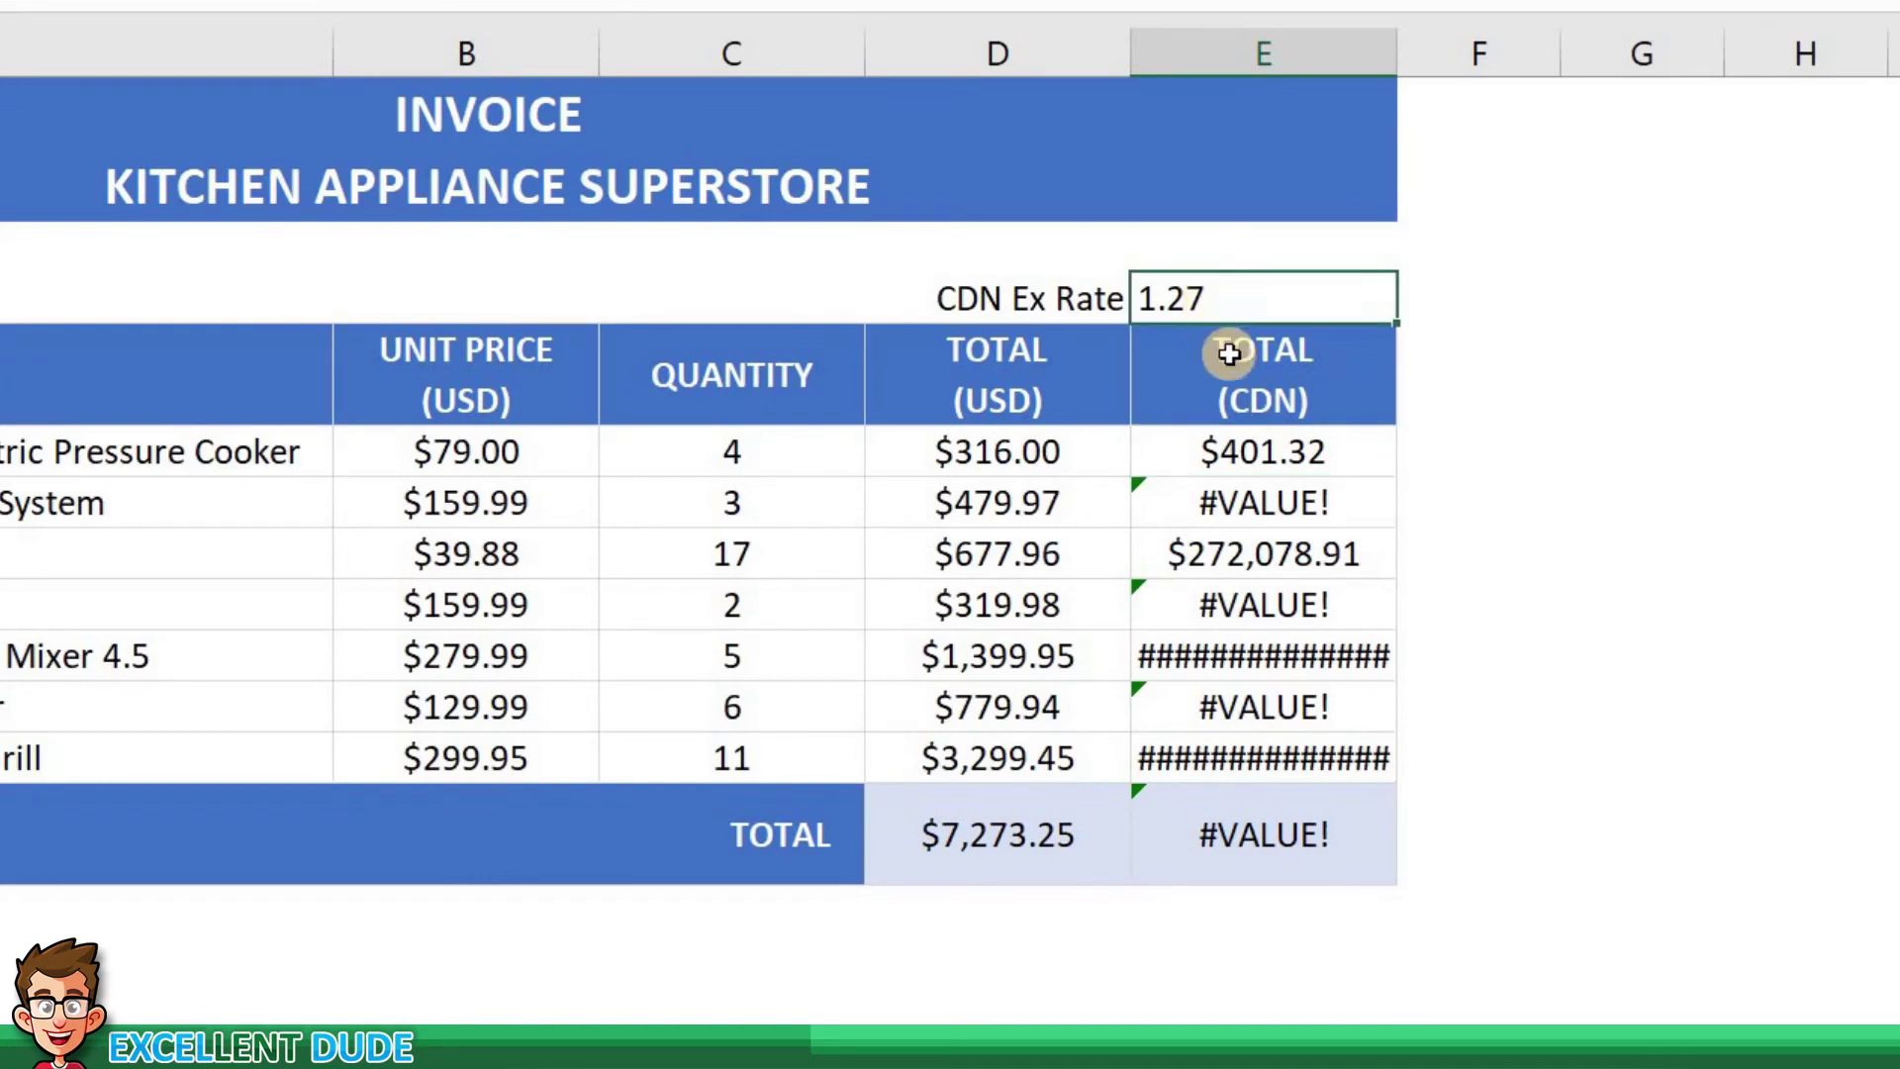
Change the Instant Pot's CDN total formula in E6 to =D6*$E$4 so the exchange rate reference is absolute
left_click(1305, 452)
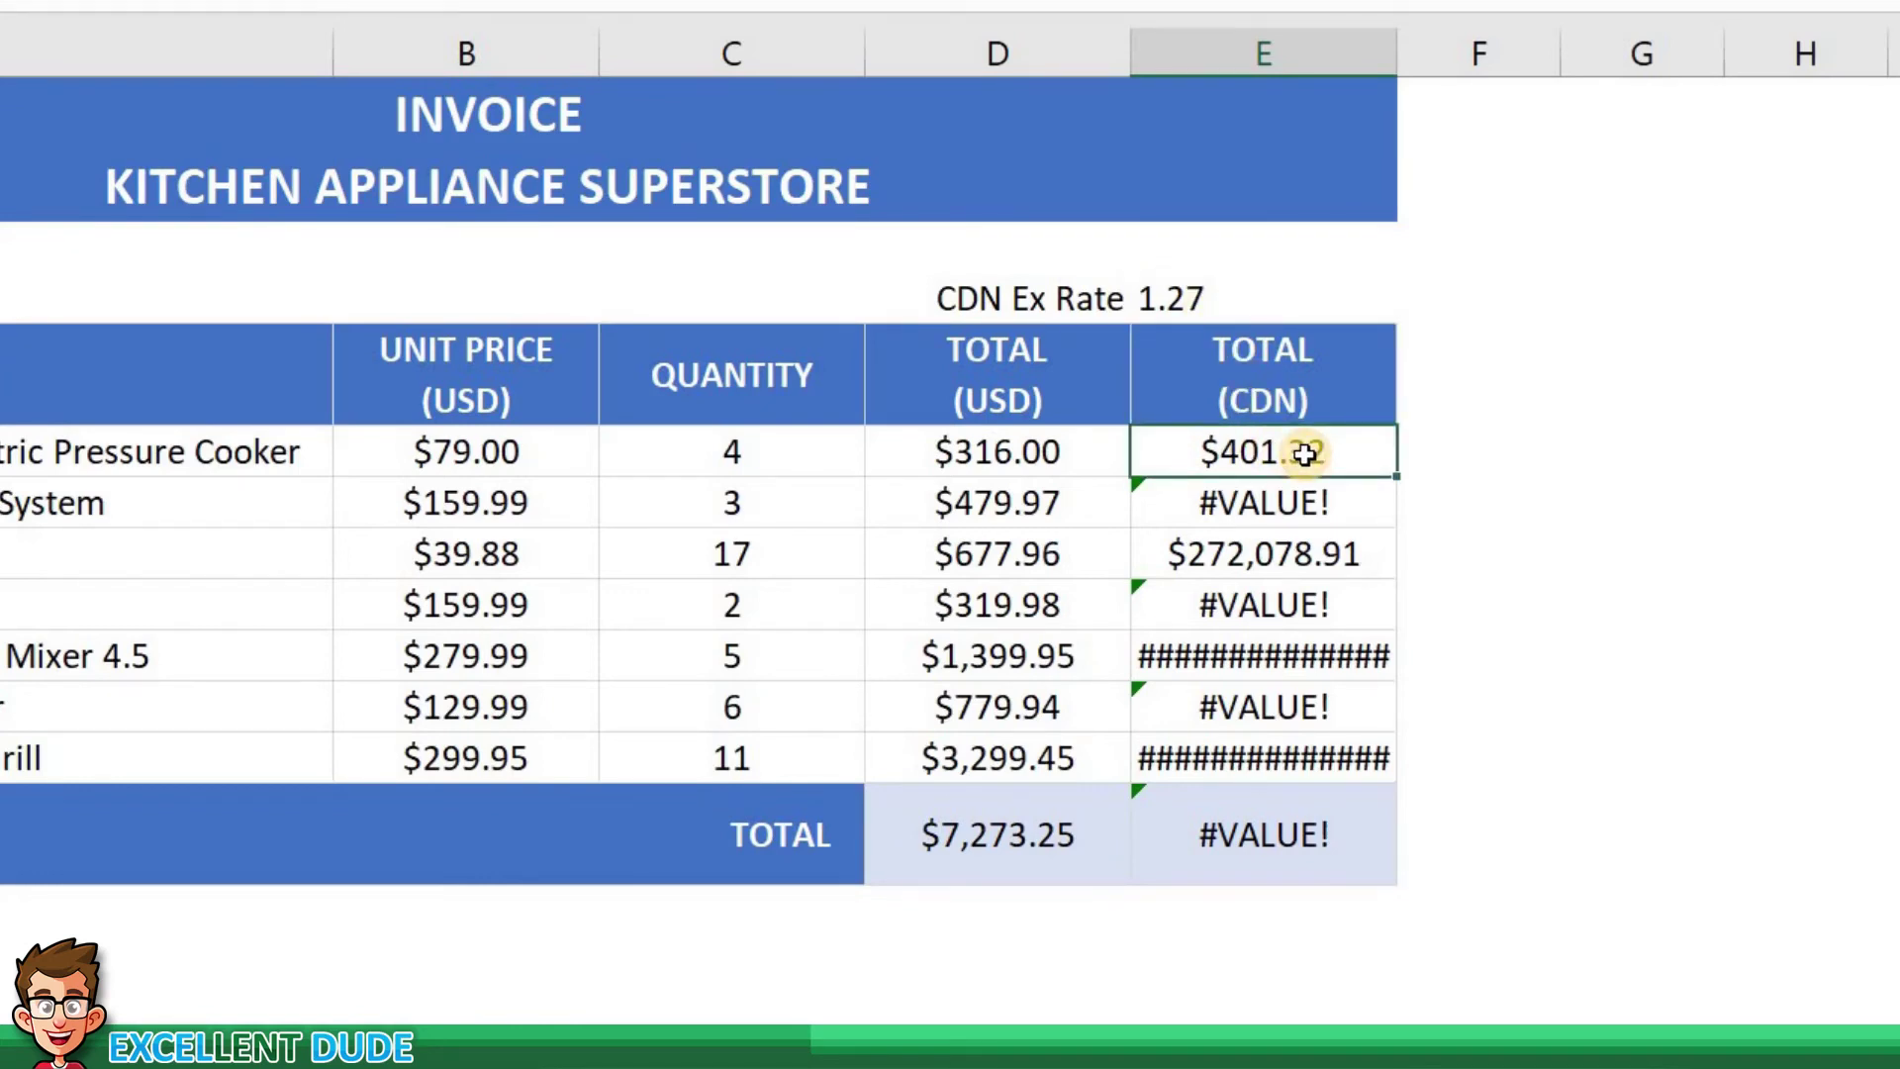
double_click(1304, 452)
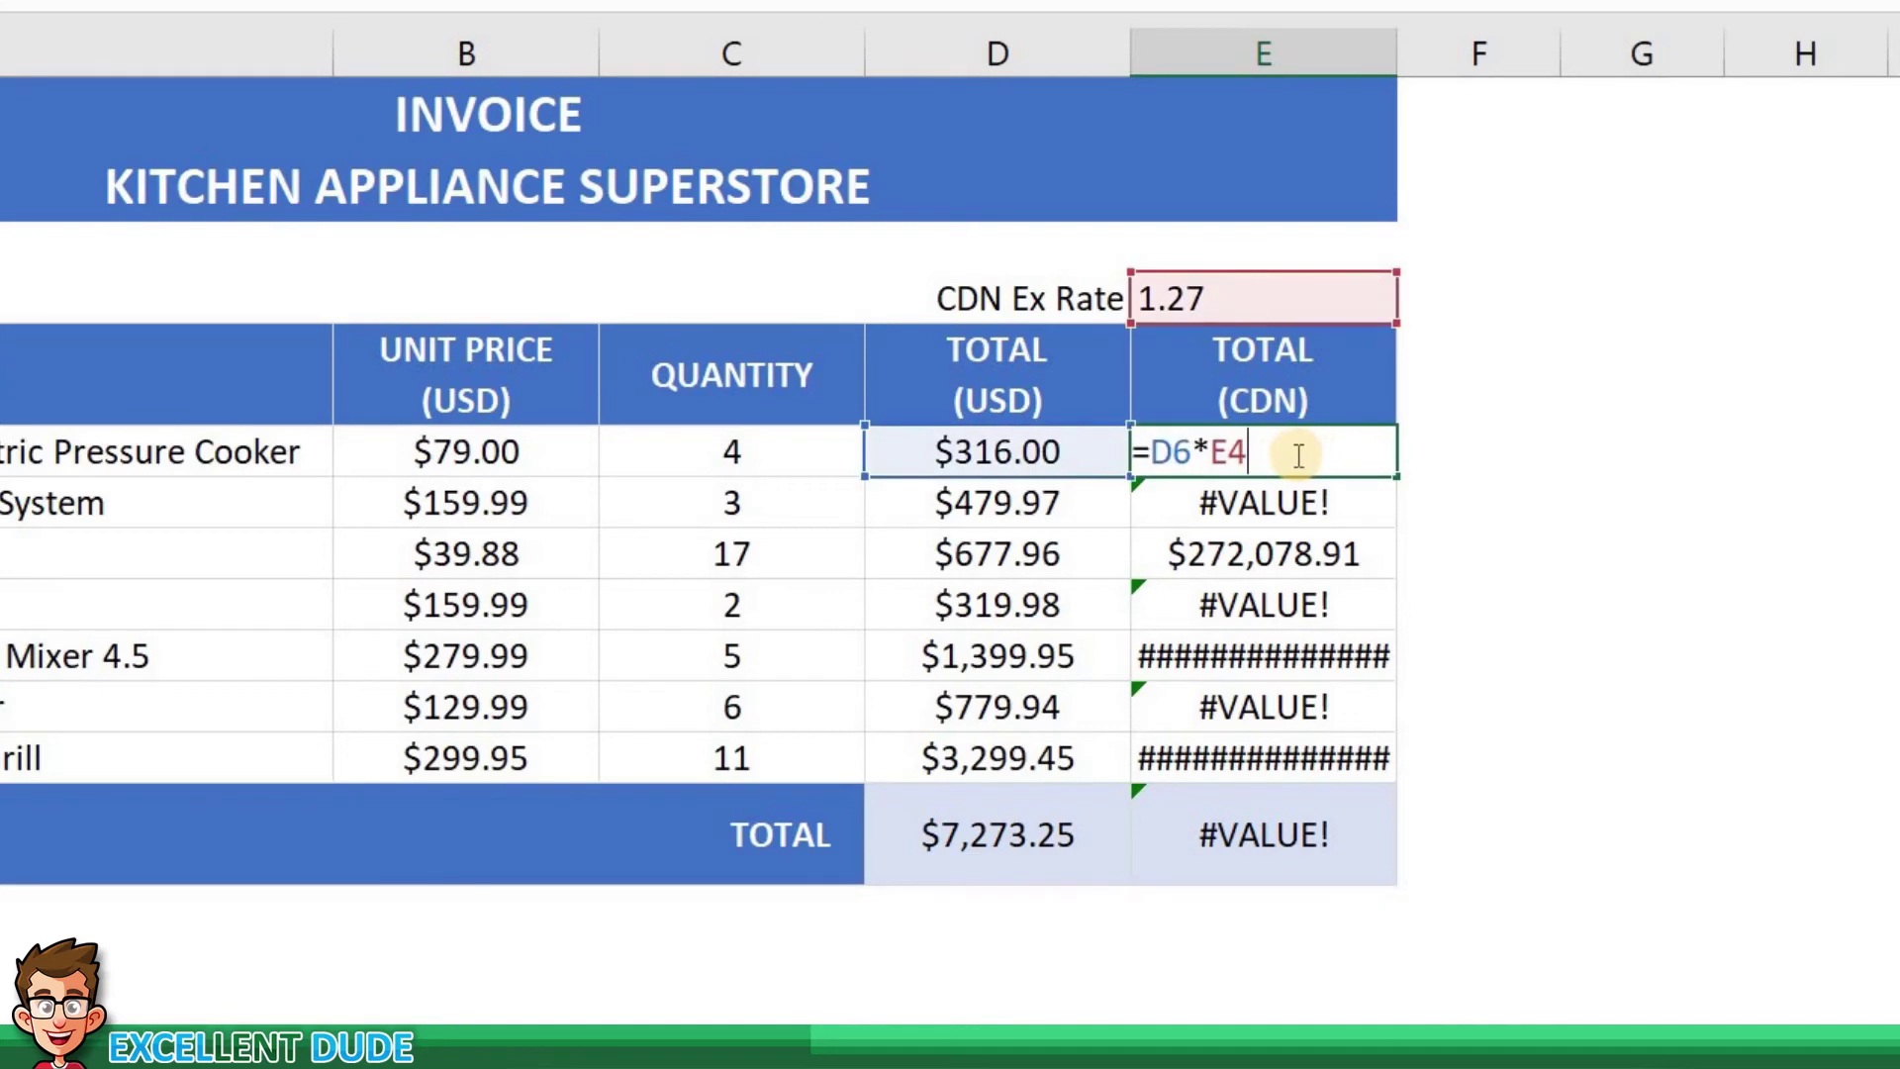
key("BackSpace")
key("BackSpace")
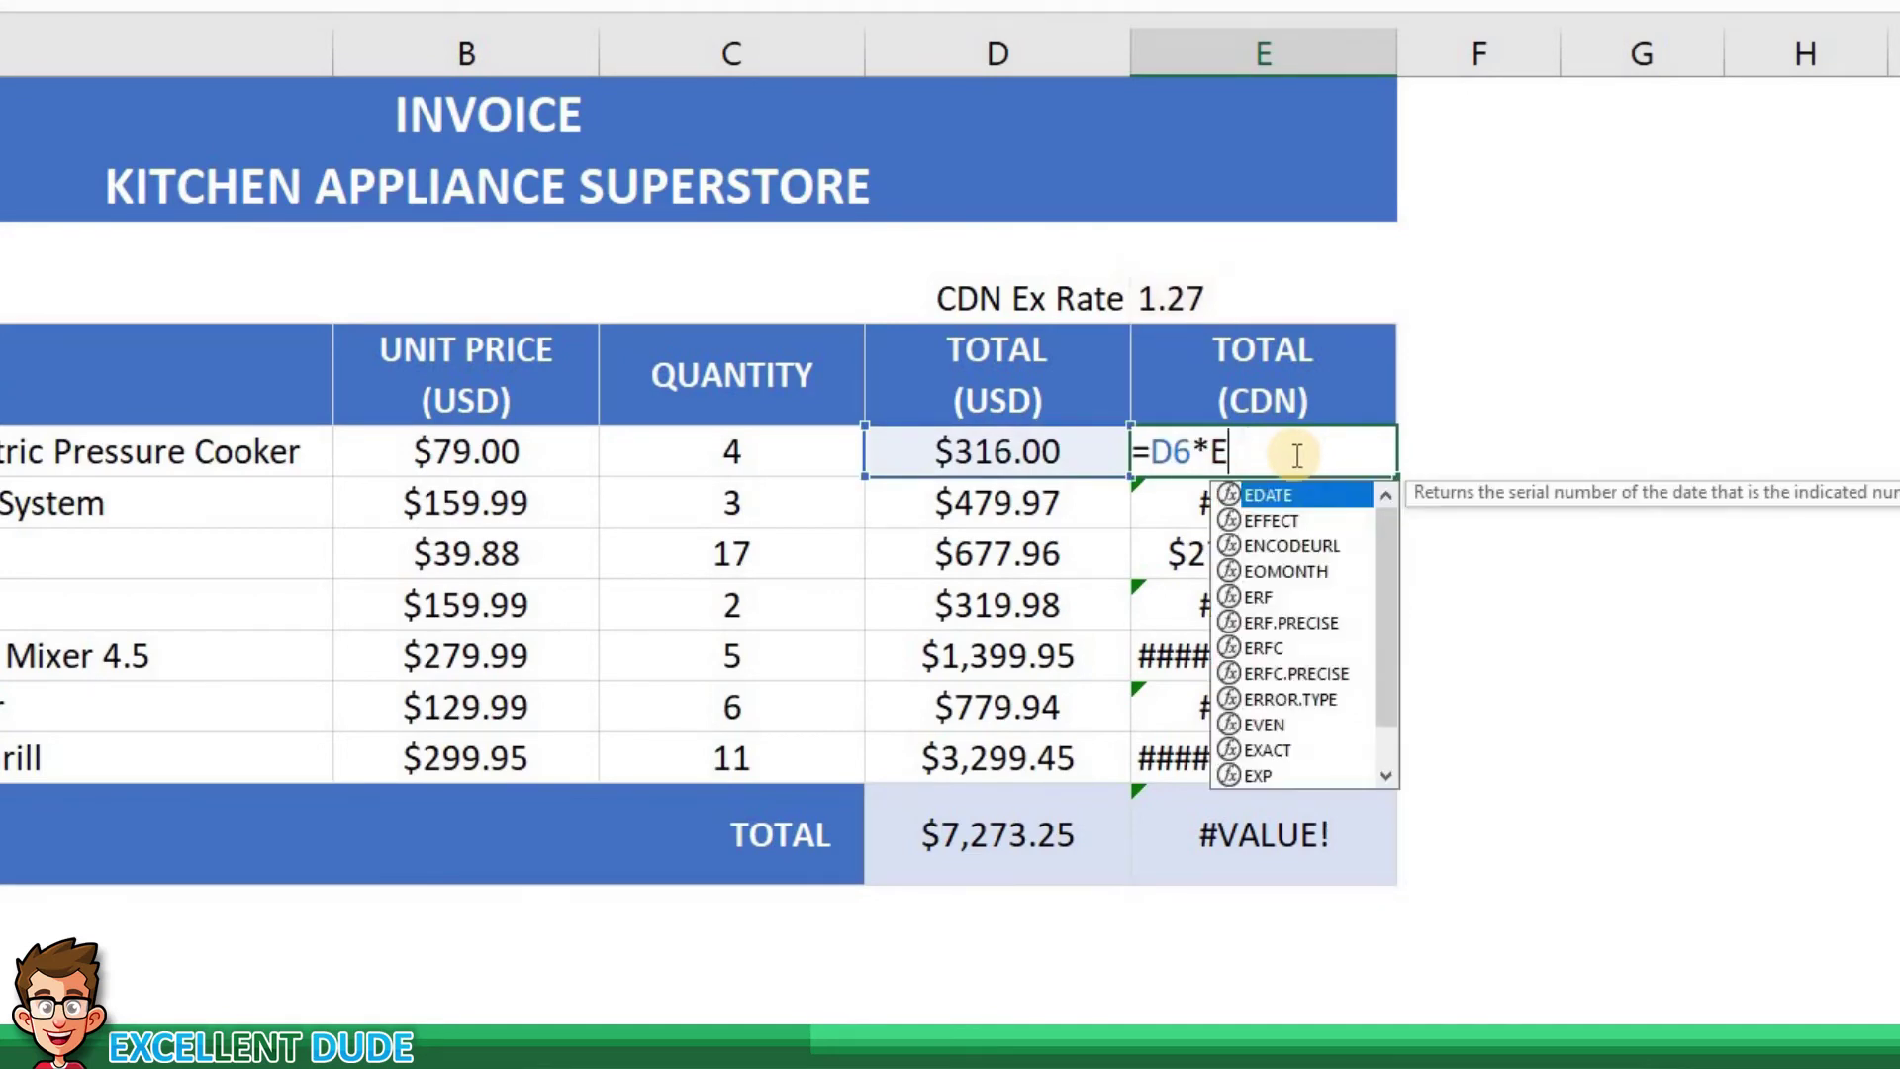
type("$")
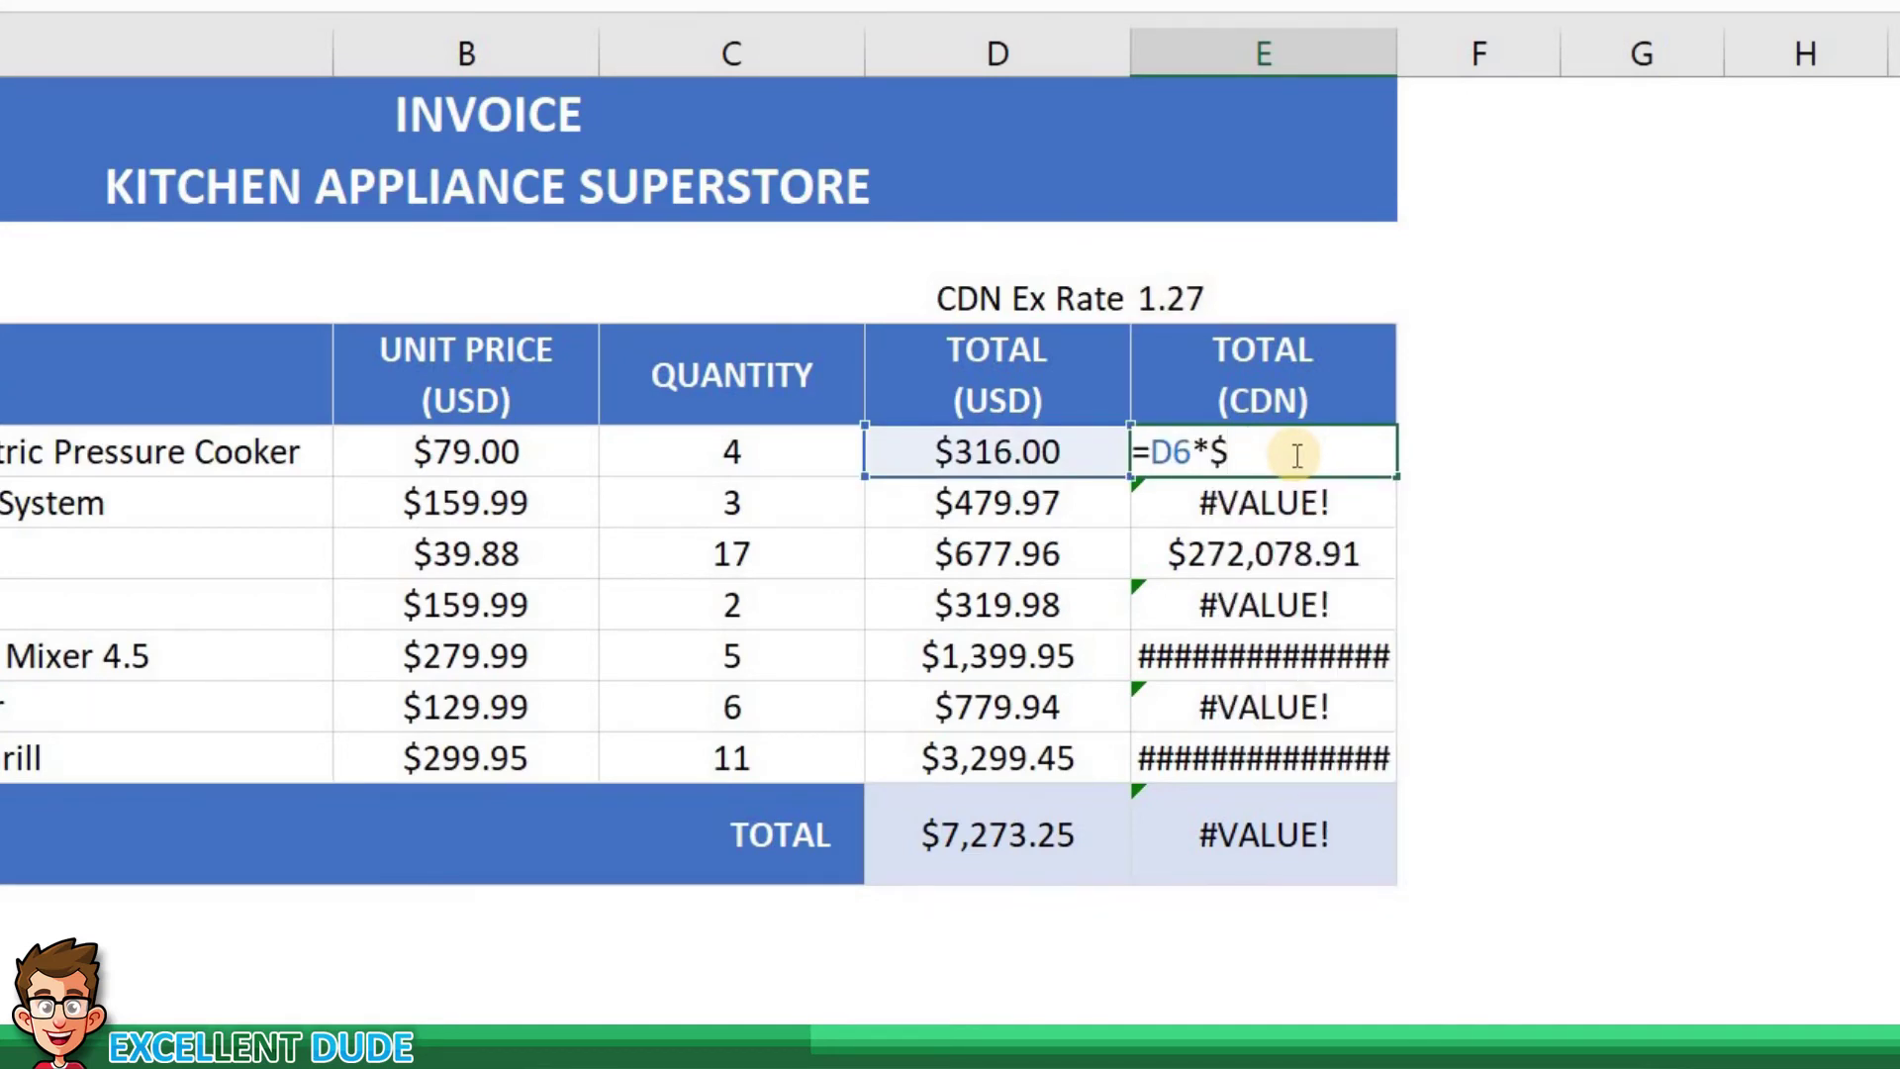
type("E$4")
key("Return")
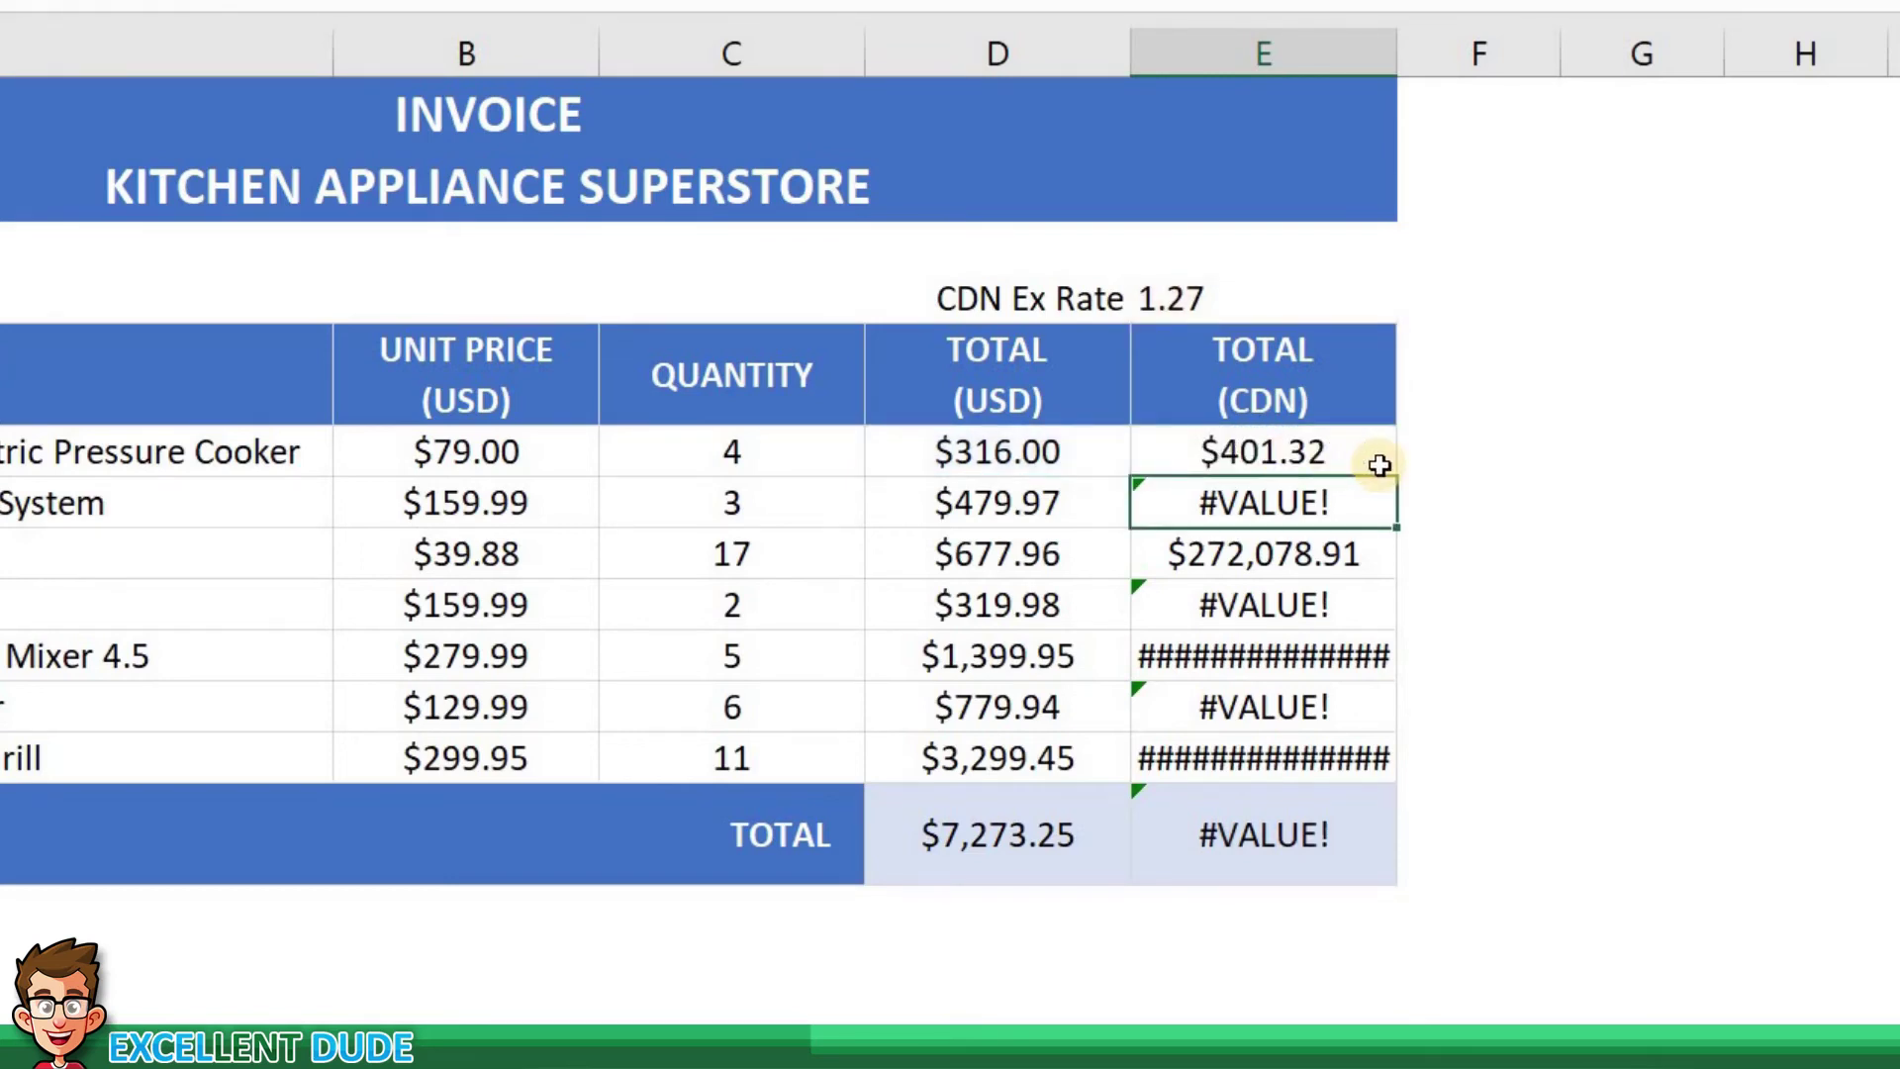
Copy the corrected CDN total formula from E6 down through E12
key("Up")
left_click(1454, 458)
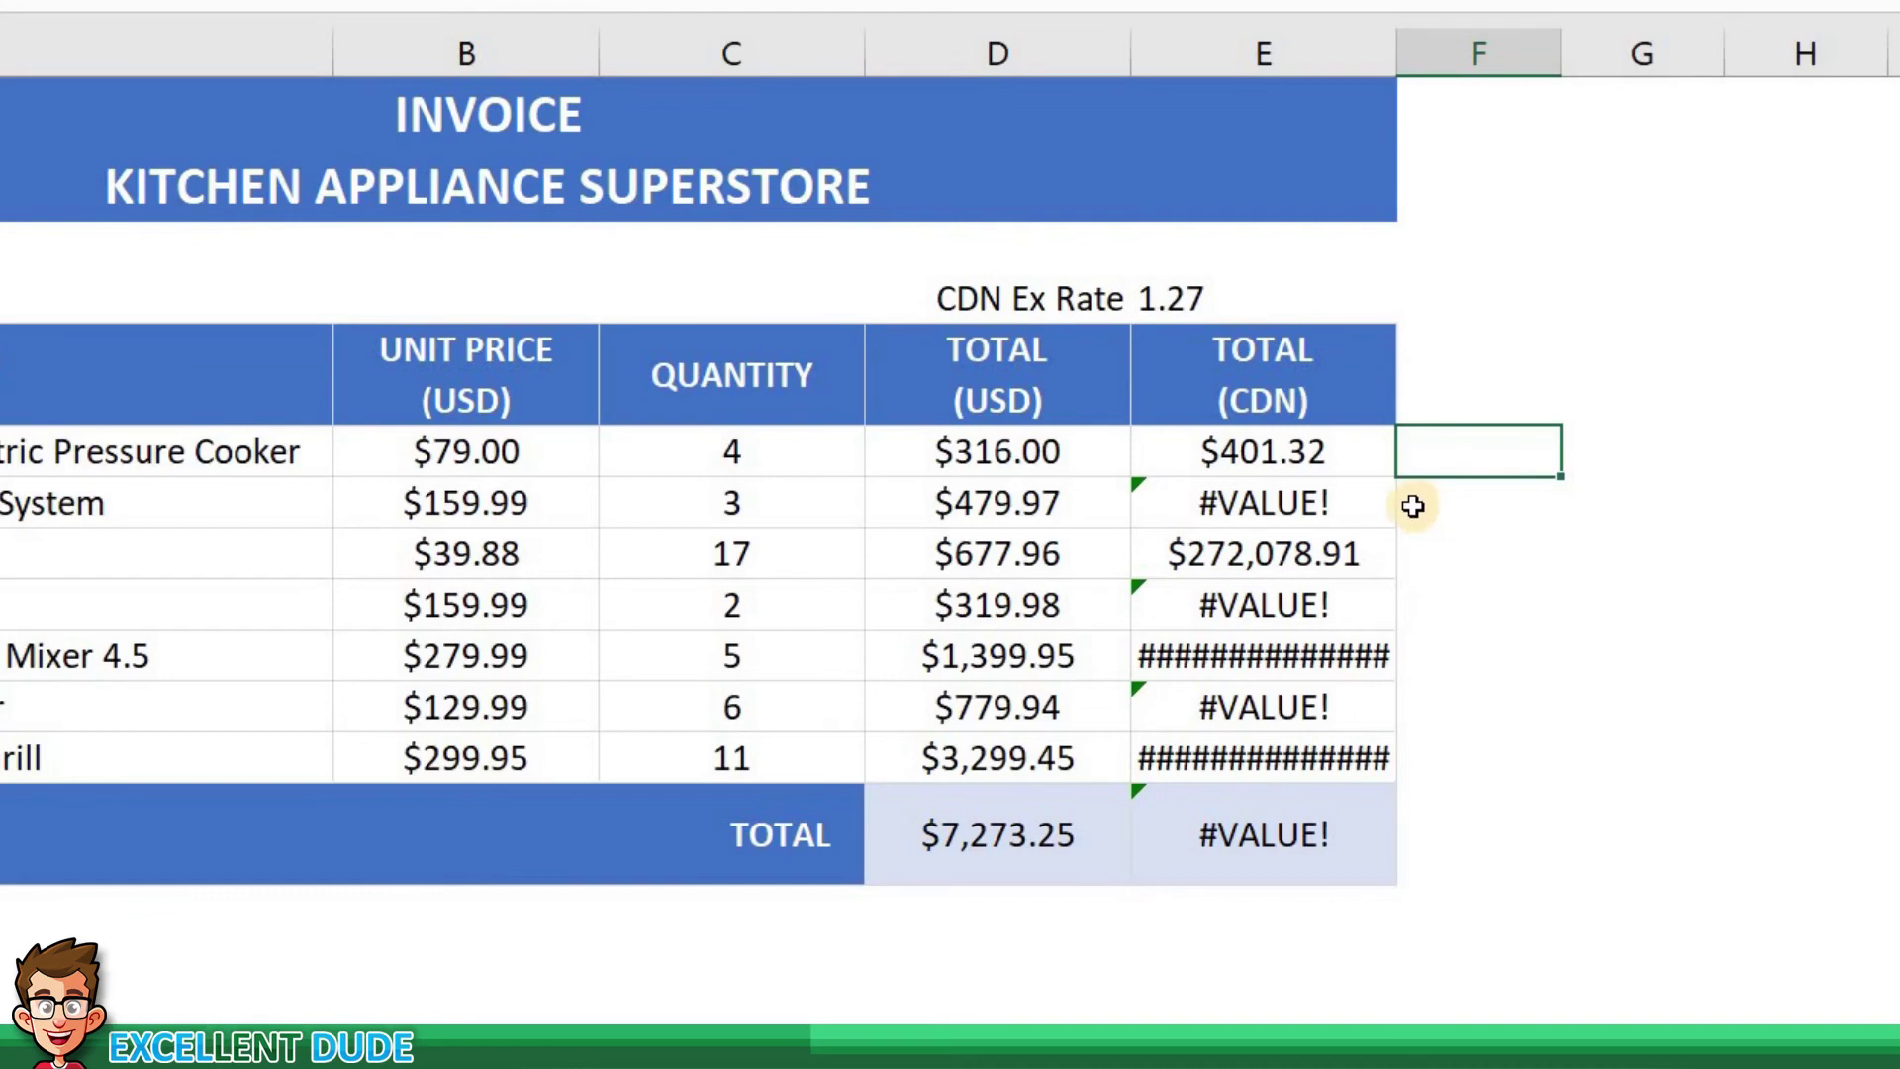
left_click(1368, 459)
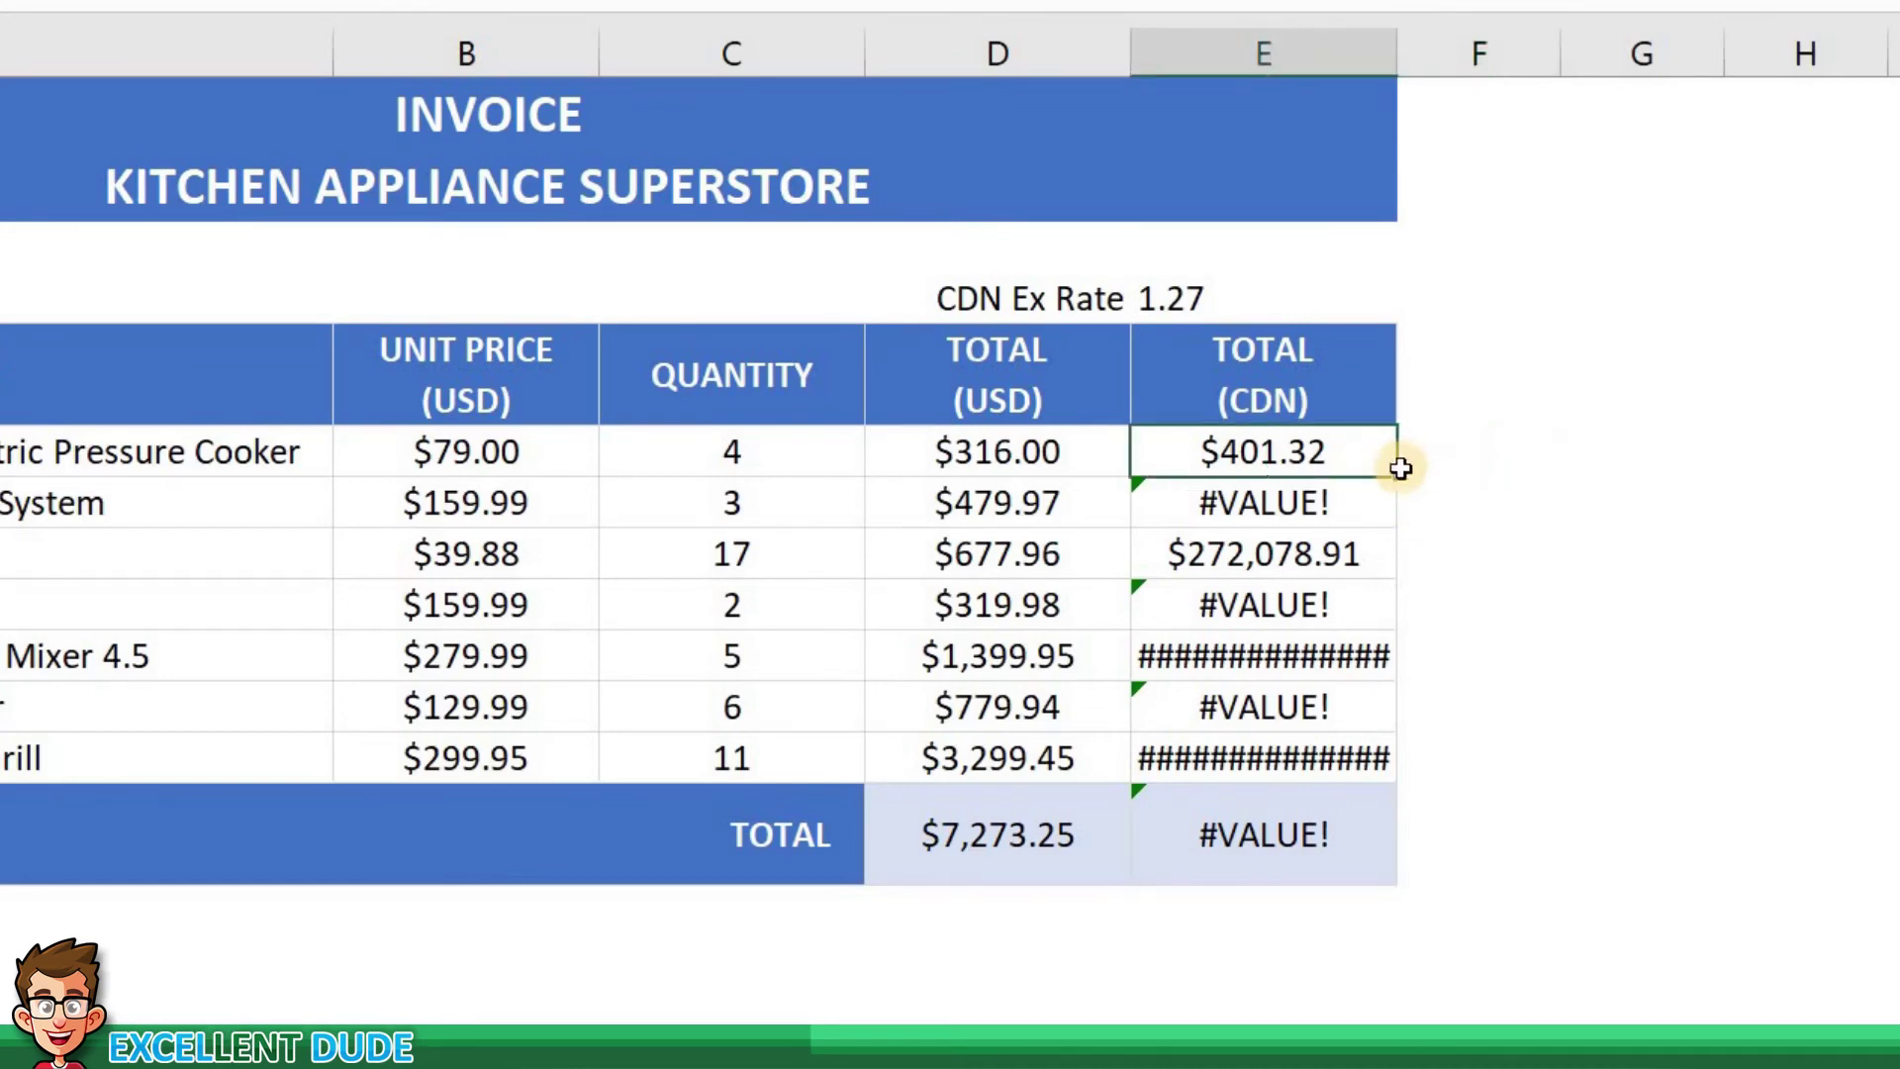
left_click_drag(1393, 476, 1501, 640)
left_click(1501, 641)
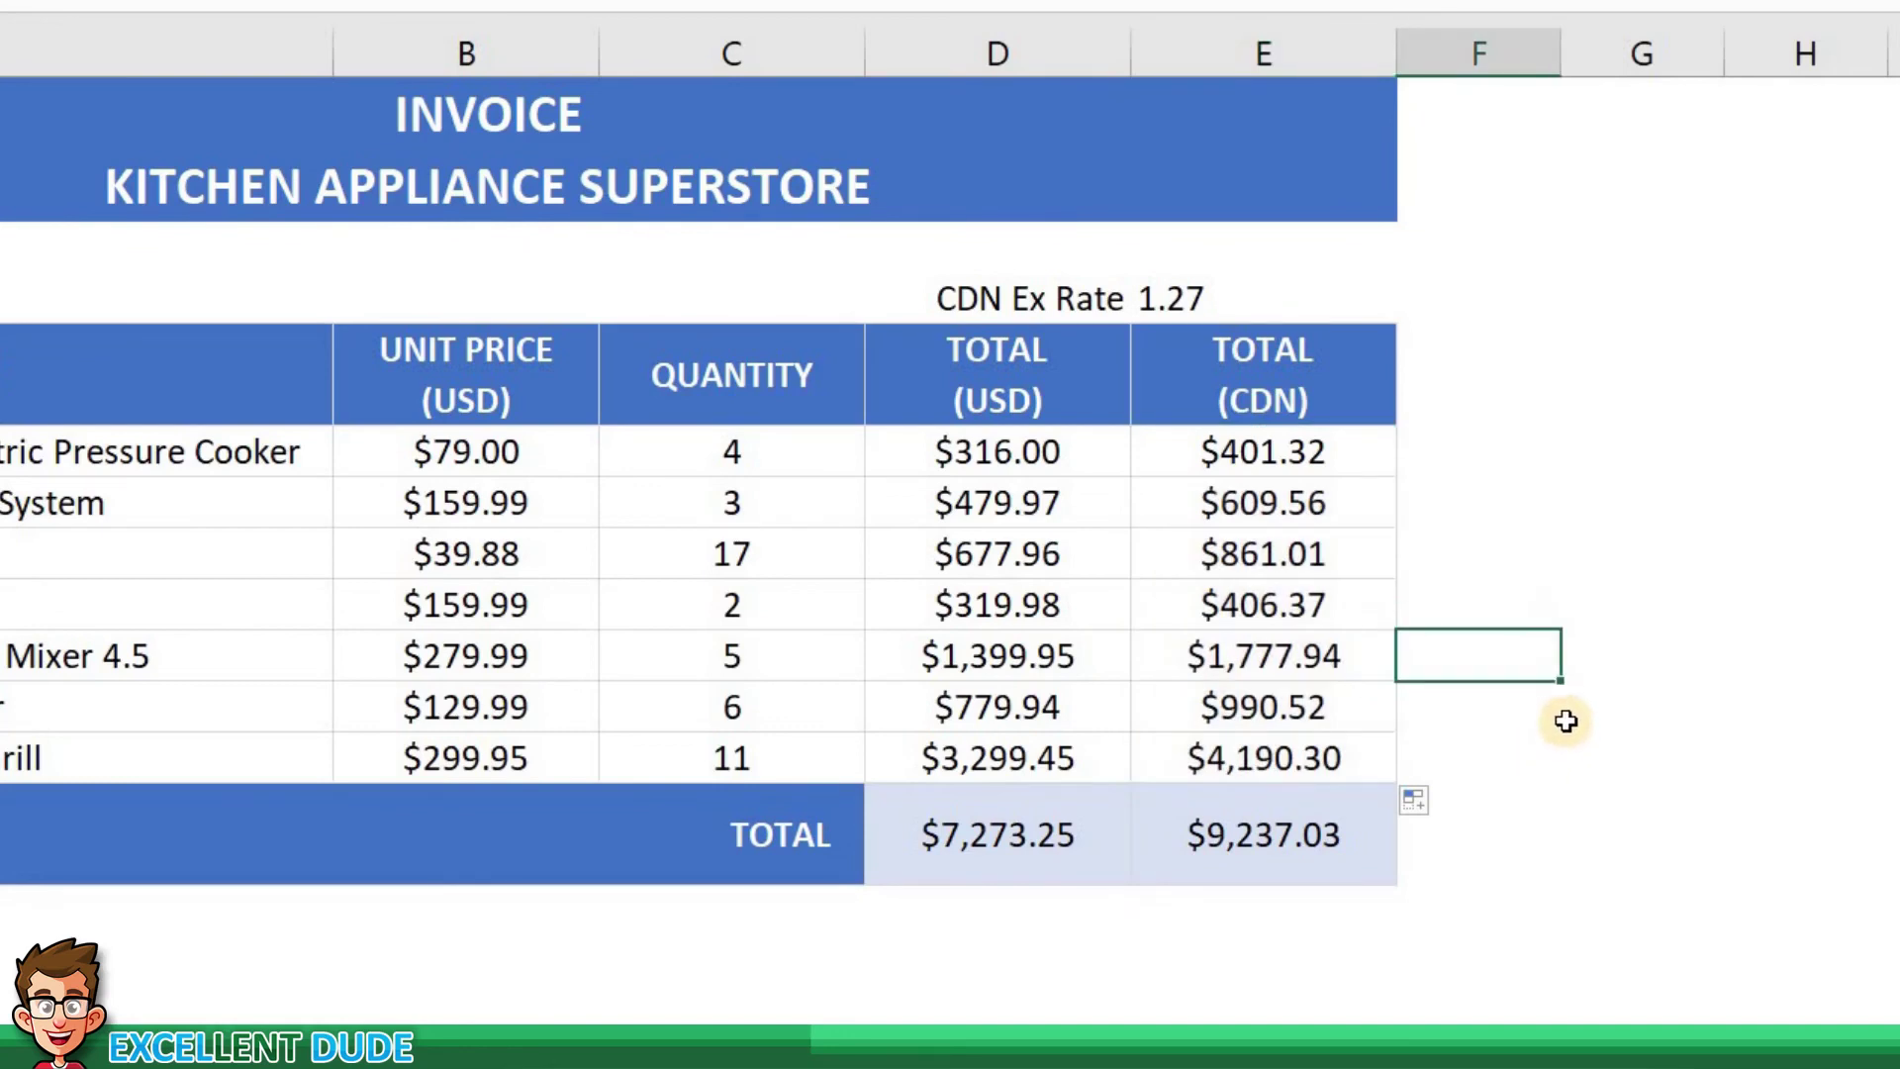
Inspect the copied CDN total formulas in E8 and E10 to check their USD total and exchange rate references
left_click(1274, 552)
key("F2")
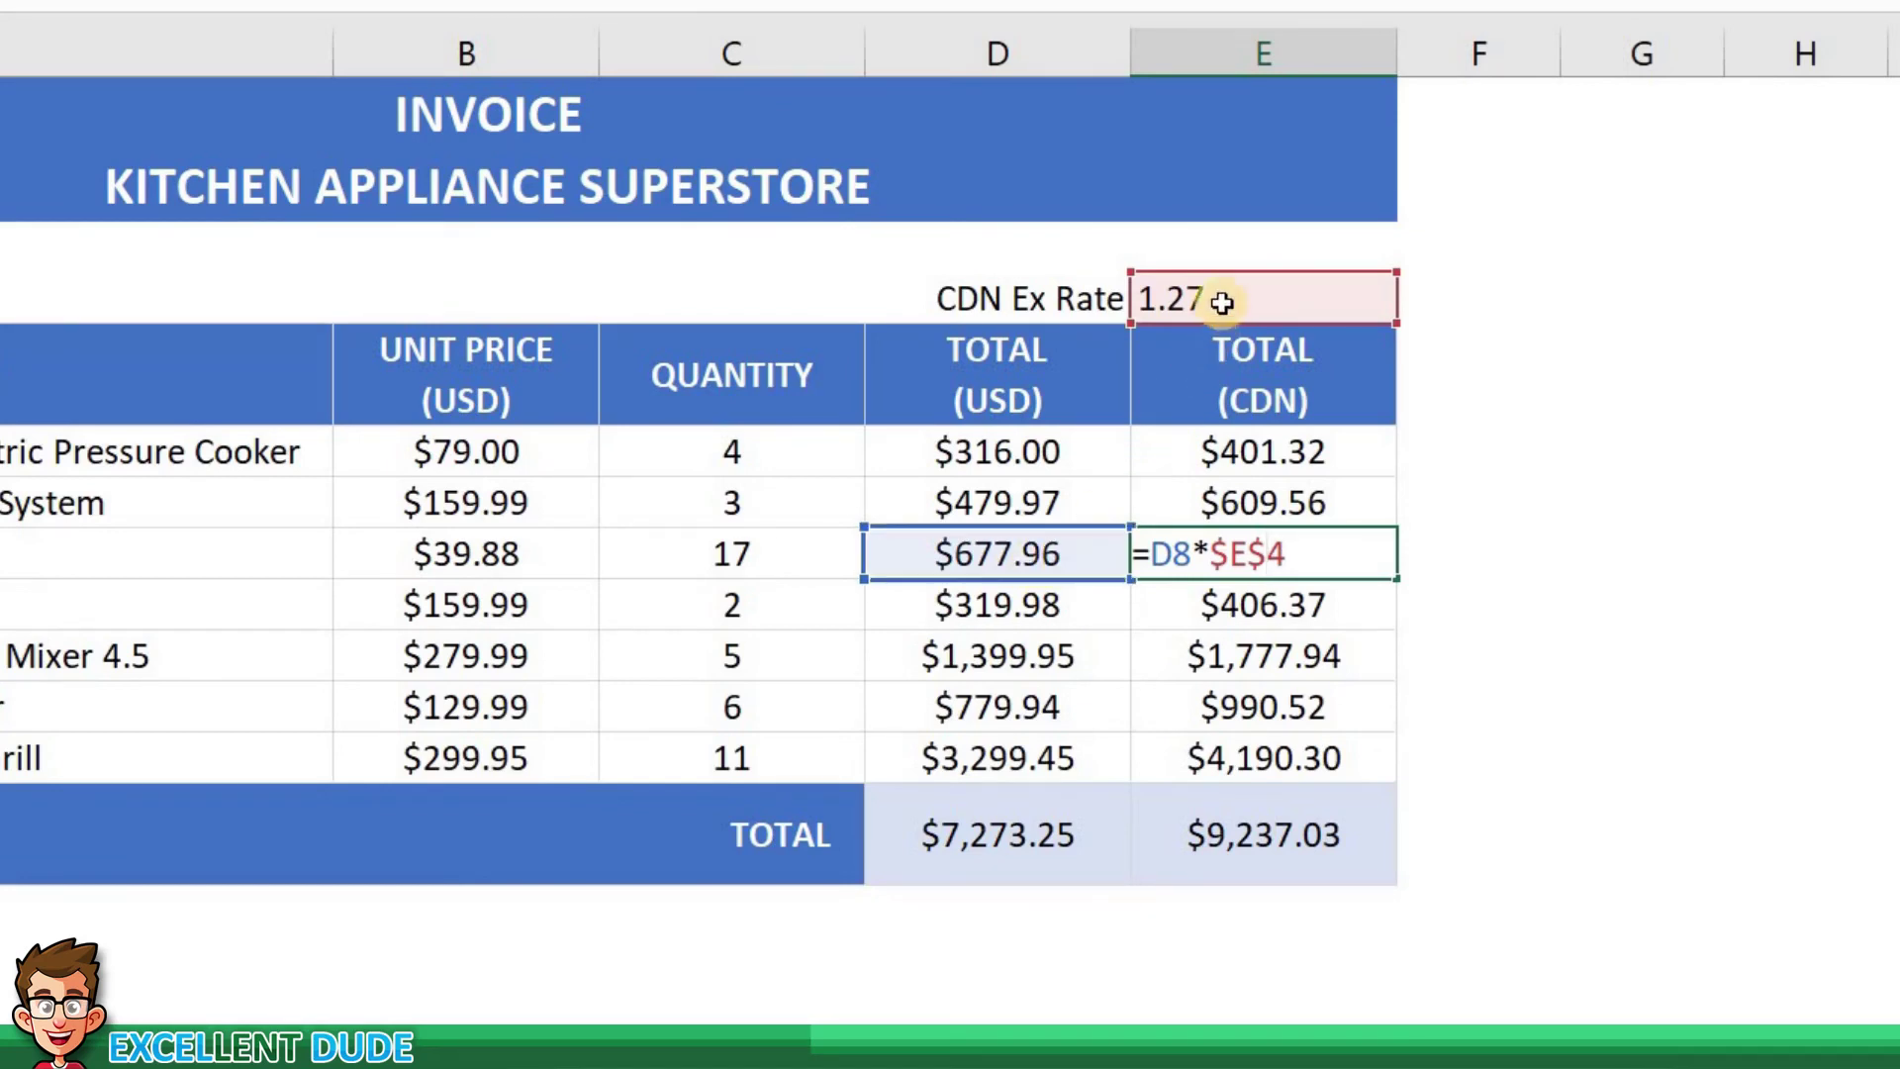
left_click(1249, 661)
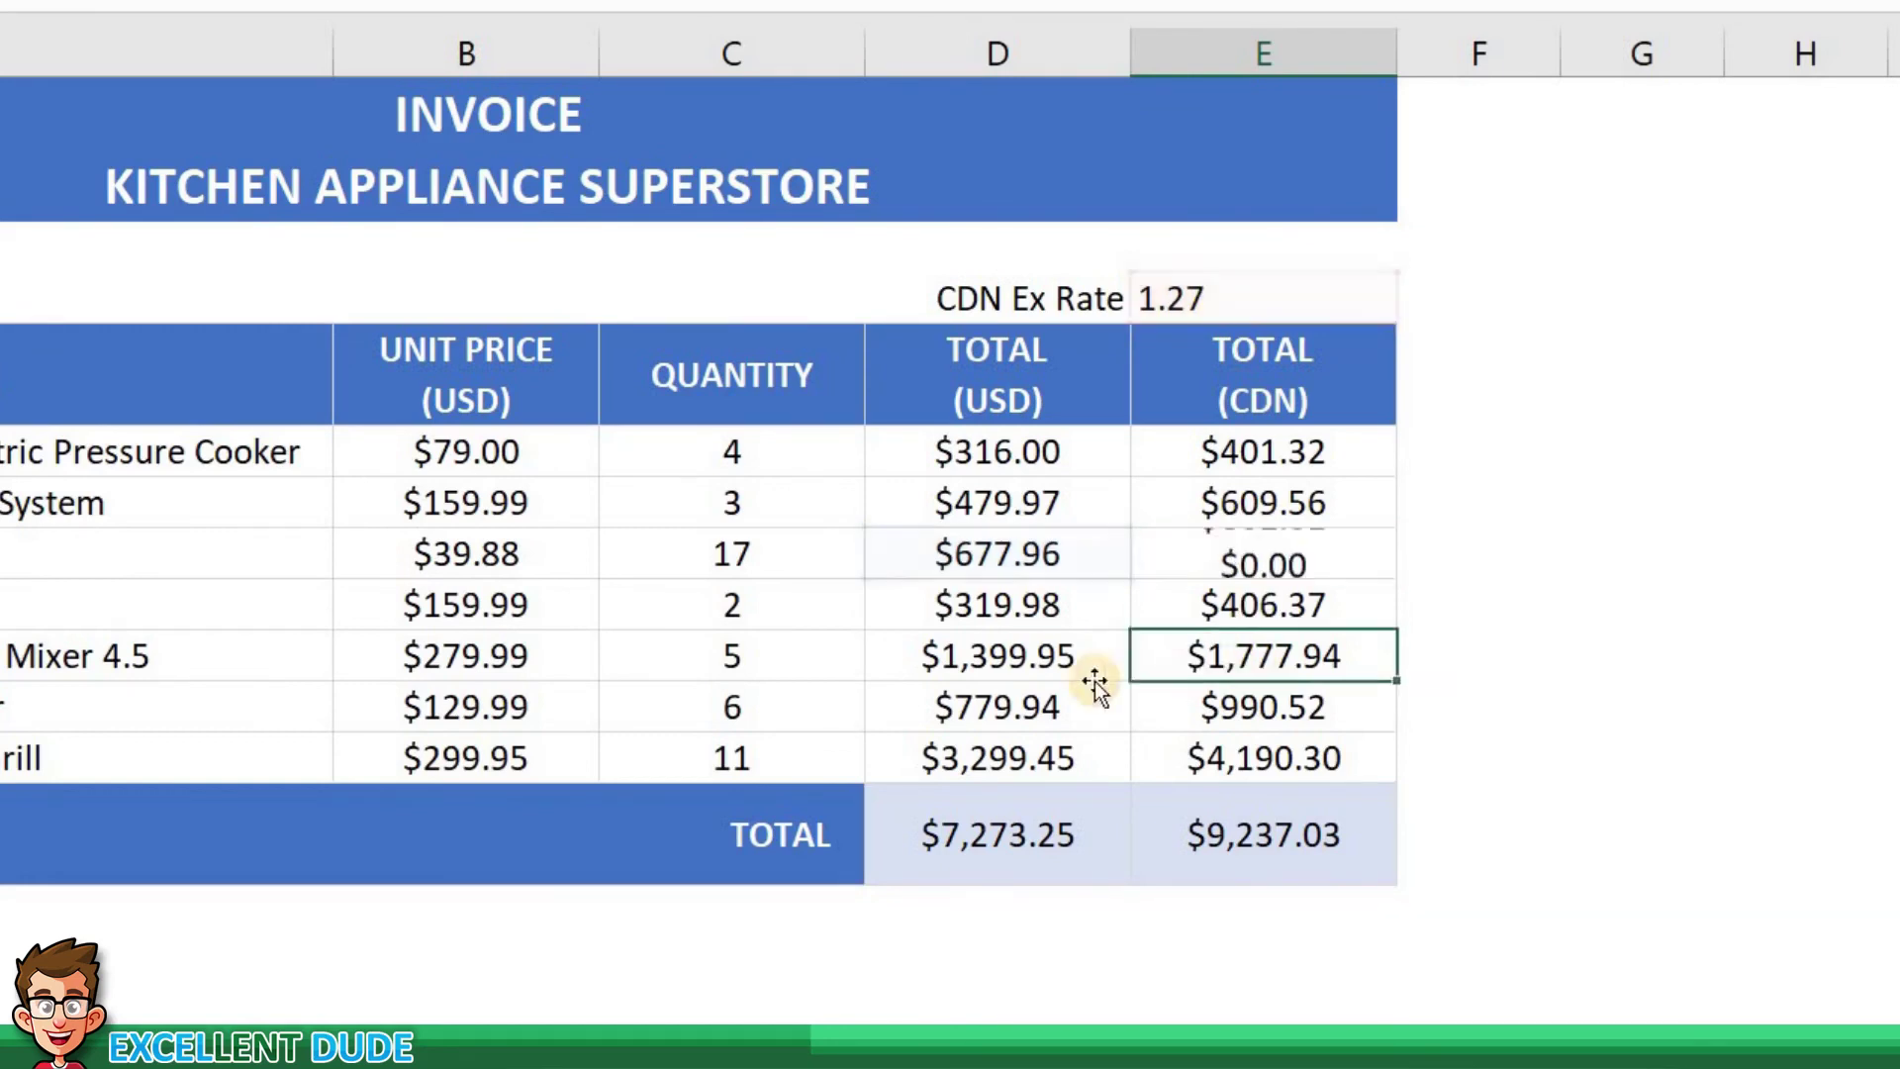
double_click(1249, 661)
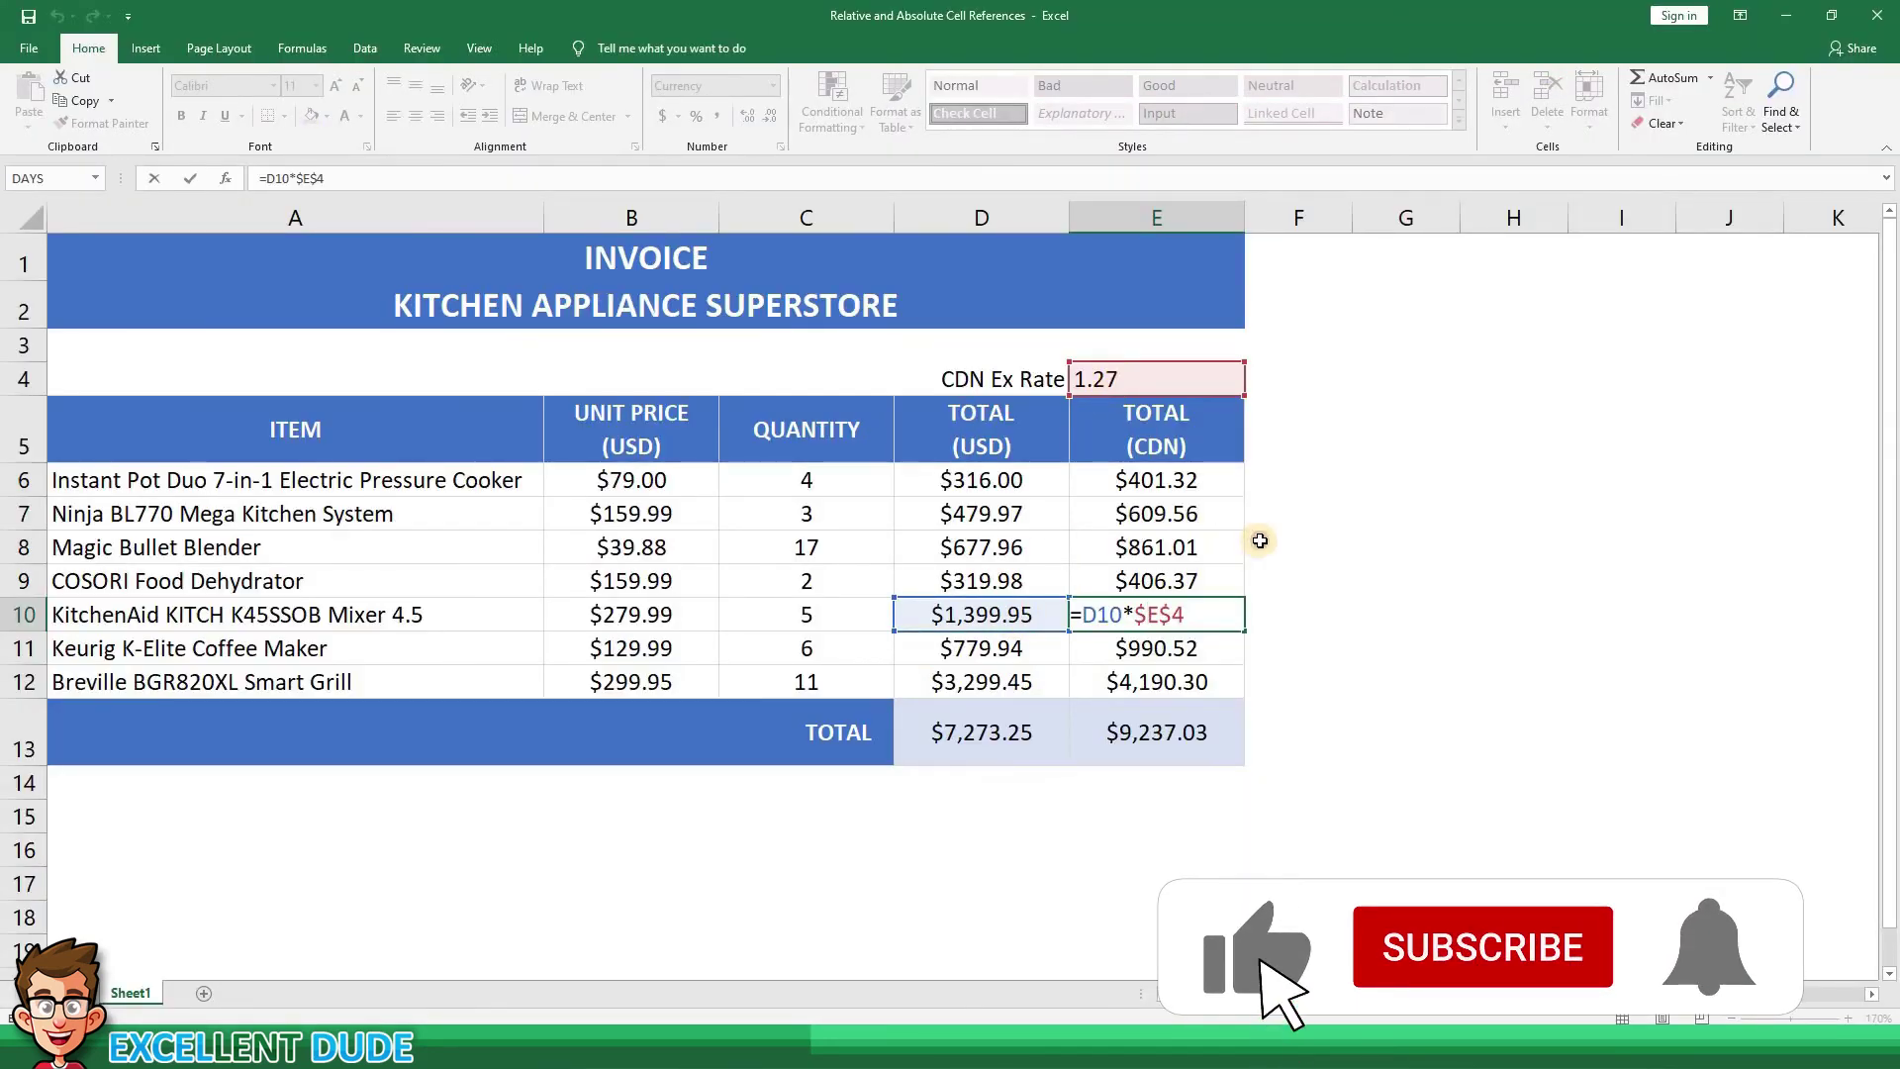
left_click(1263, 541)
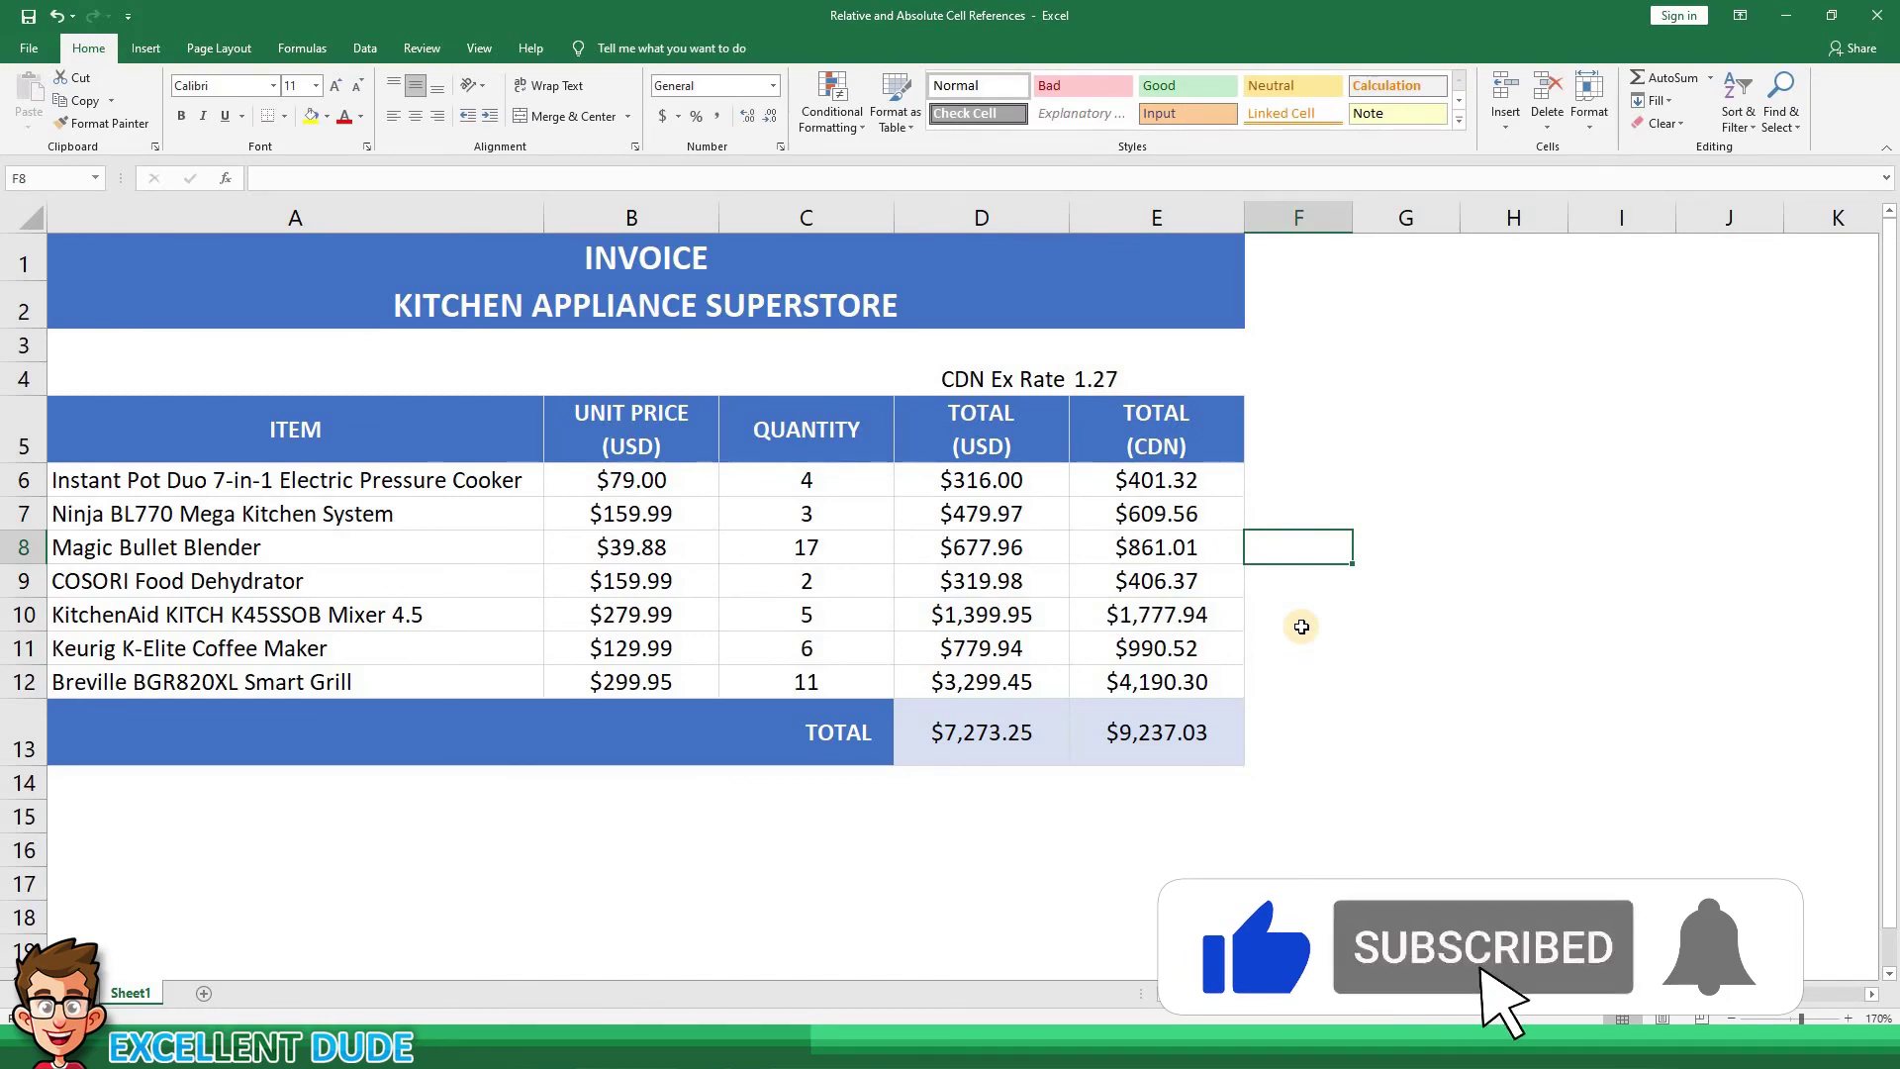